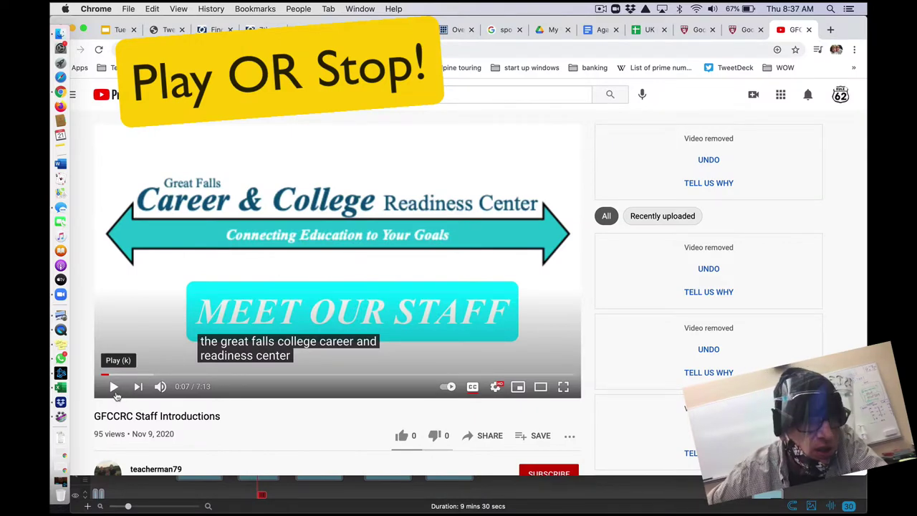
Play and pause the GFCCRC Staff Introductions video, first at its opening and again after jumping ahead to 3:12
left_click(114, 387)
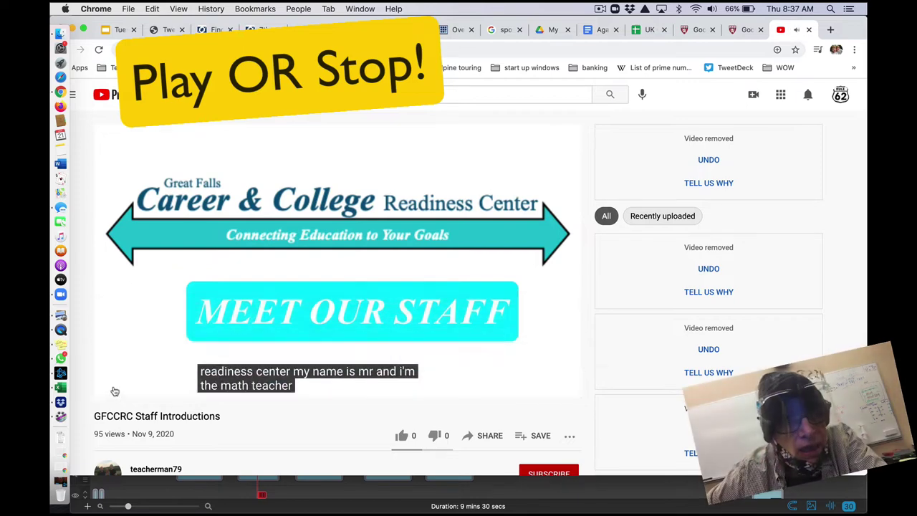
left_click(114, 391)
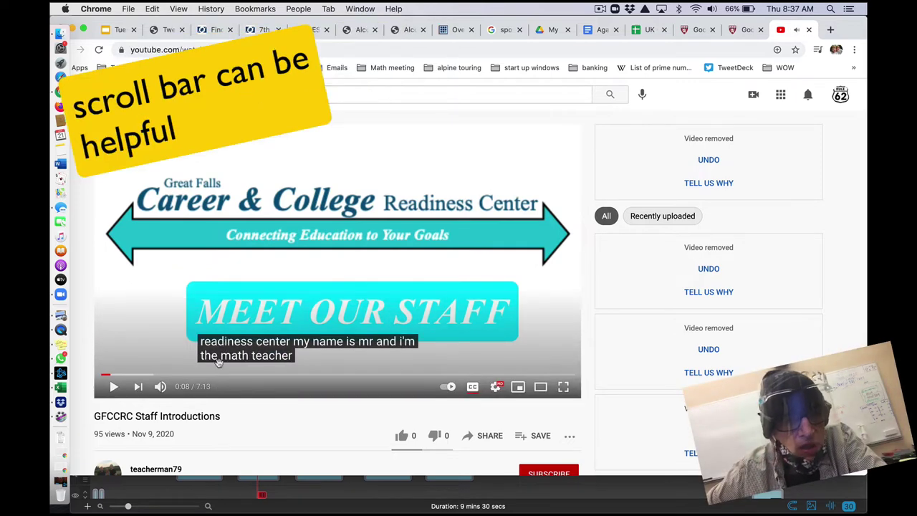
left_click(140, 375)
left_click_drag(140, 375, 311, 377)
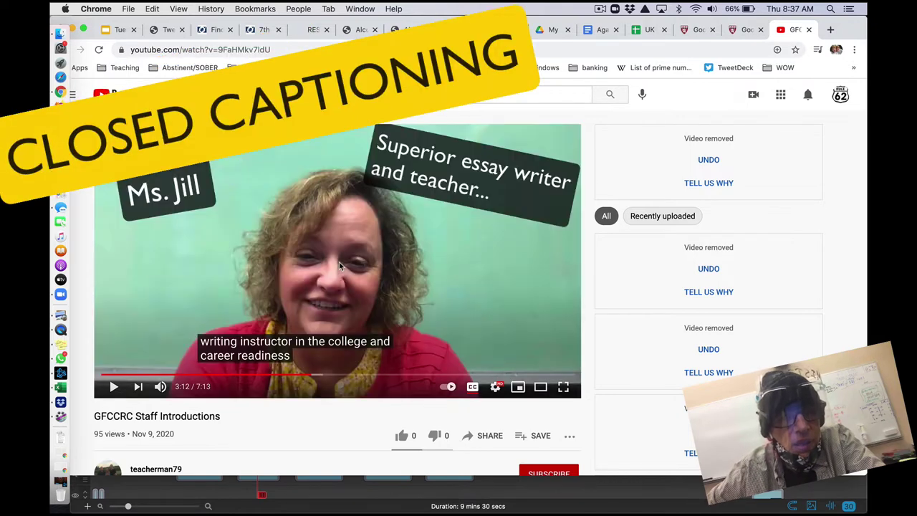
left_click(113, 386)
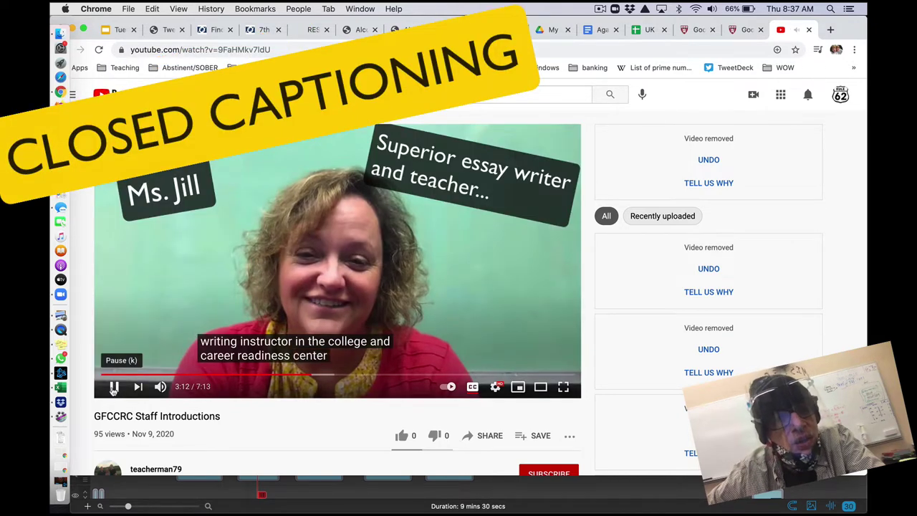
left_click(113, 386)
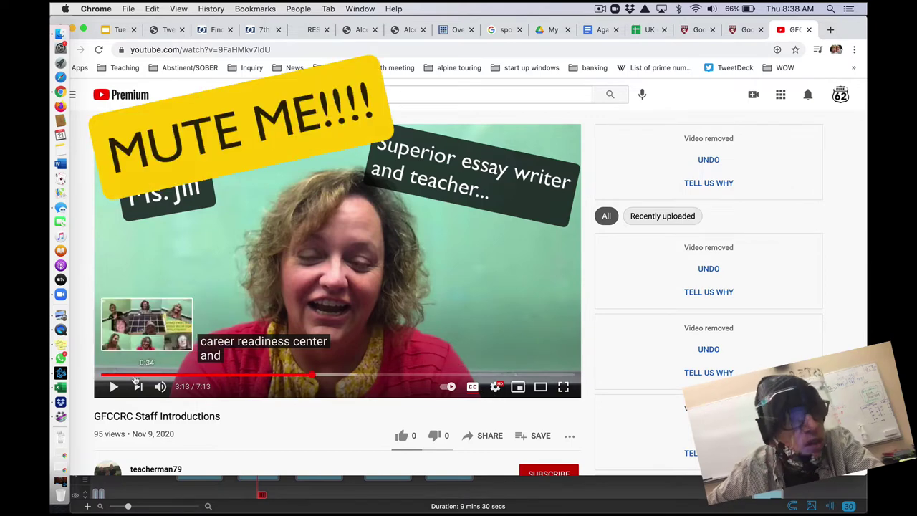
Play the video for a moment and pause it, and mute and unmute its sound
left_click(111, 388)
left_click(111, 388)
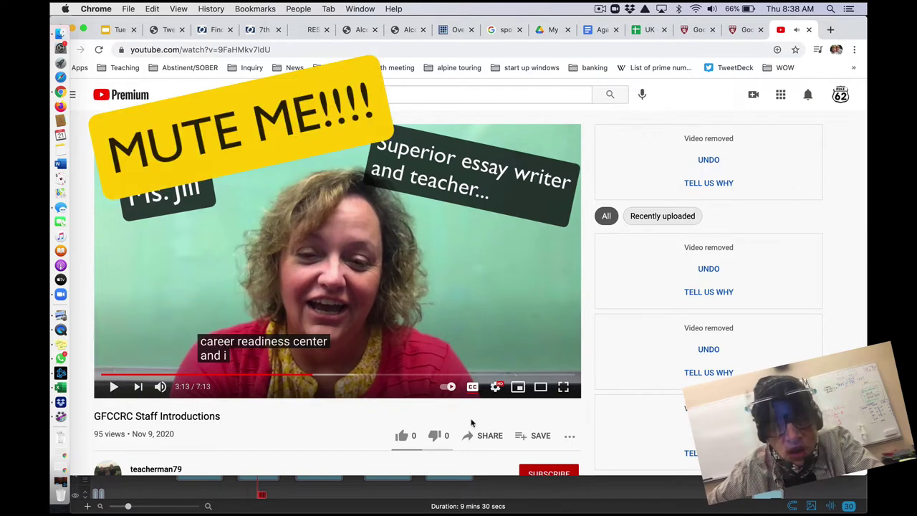
left_click(161, 387)
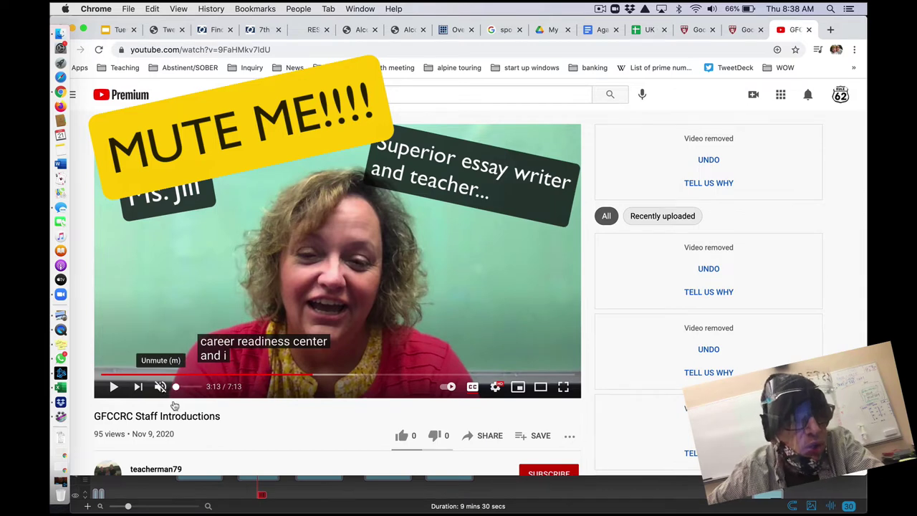
left_click(162, 388)
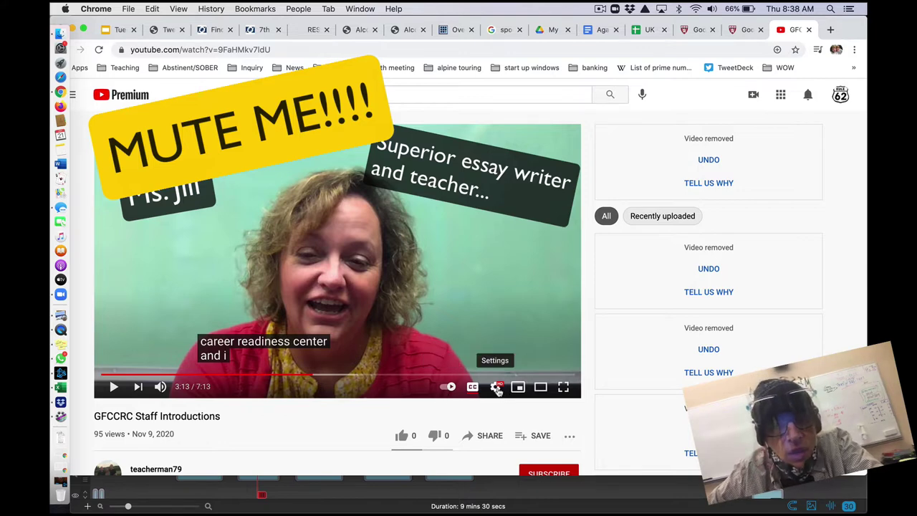
Check the player's playback settings and play a short stretch of the video at the 0.5 speed before pausing
left_click(496, 388)
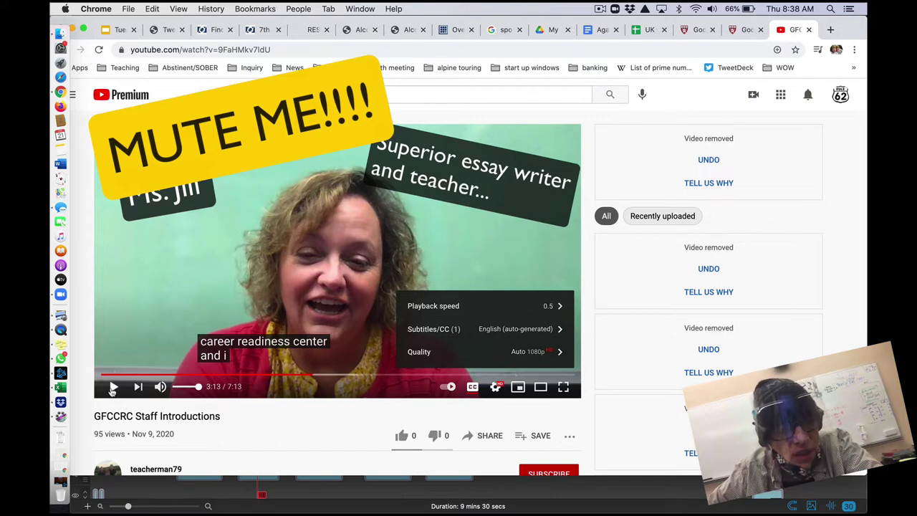
left_click(112, 387)
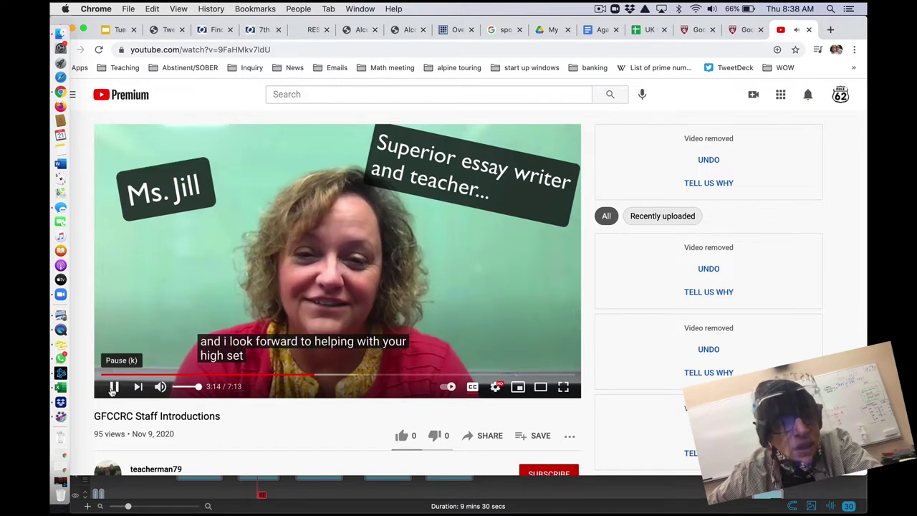
left_click(113, 388)
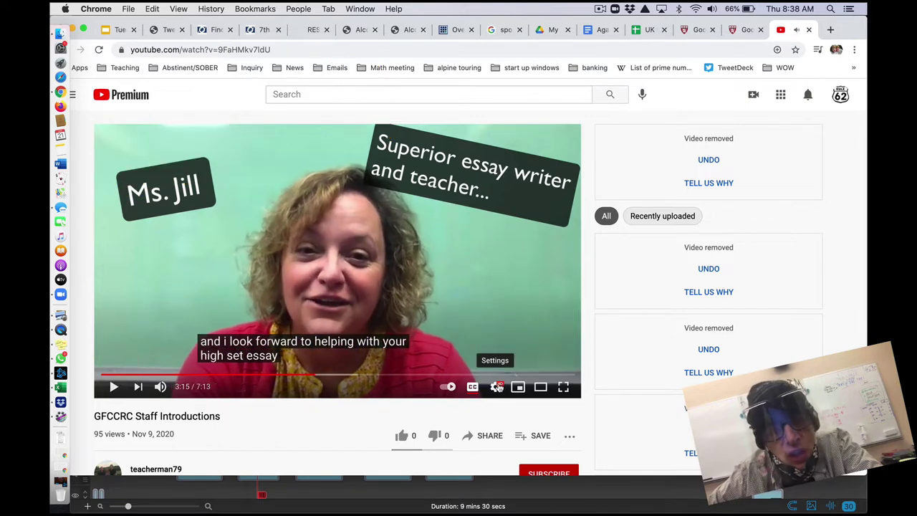
Set the video's playback speed to Normal and play a short stretch before pausing
left_click(498, 387)
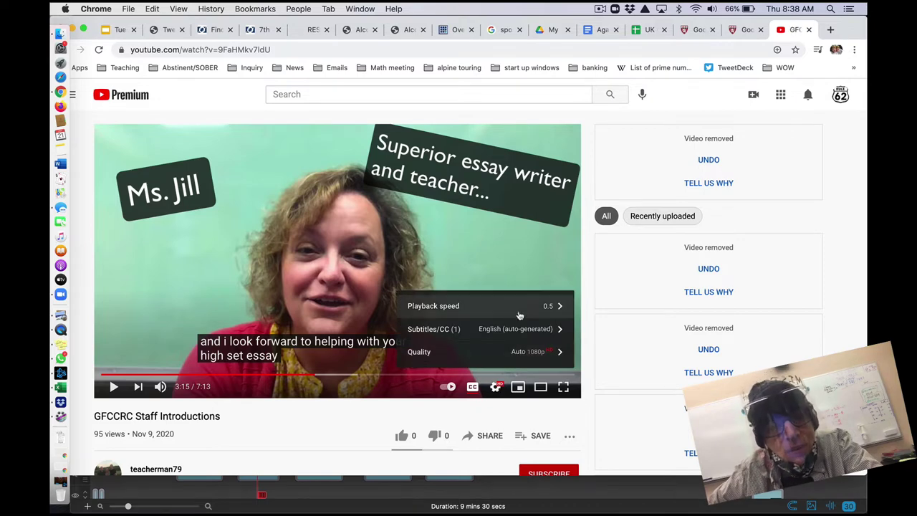
left_click(519, 313)
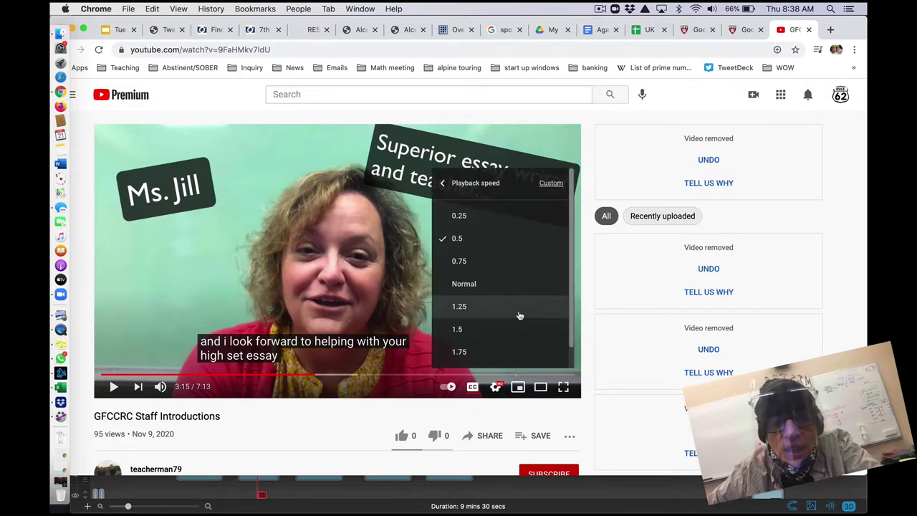
left_click(463, 284)
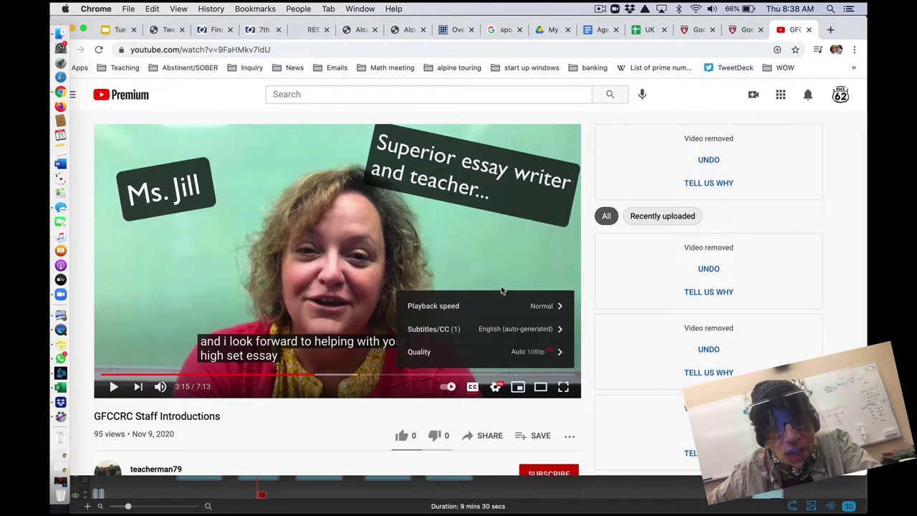
left_click(113, 387)
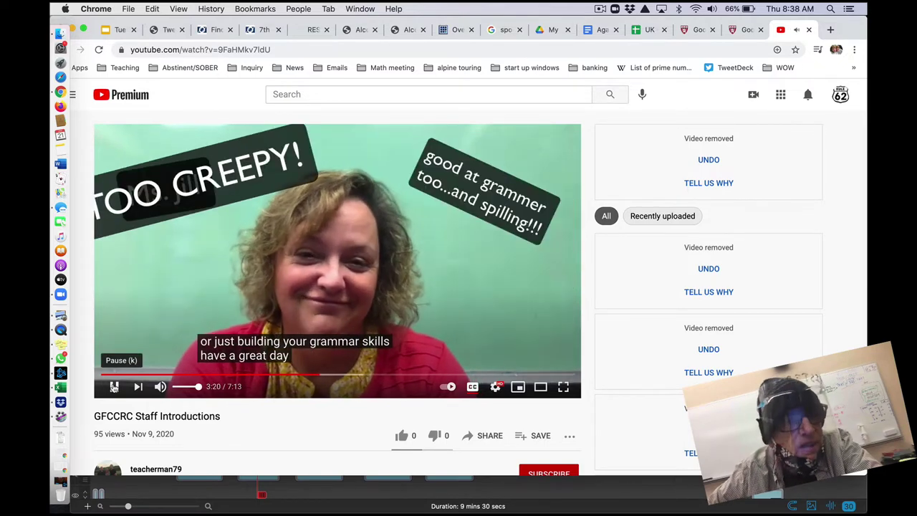
left_click(114, 386)
Set the video's playback speed to 2 and play a short stretch before pausing
left_click(495, 386)
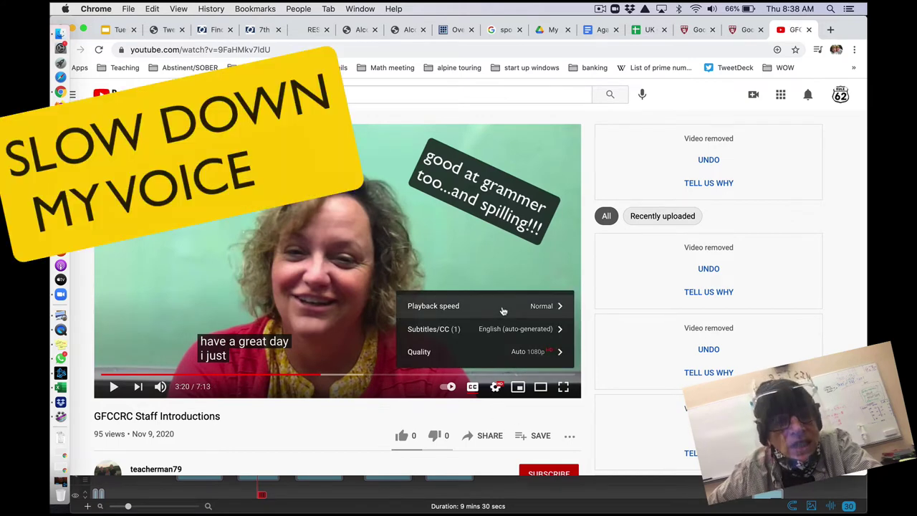
left_click(503, 308)
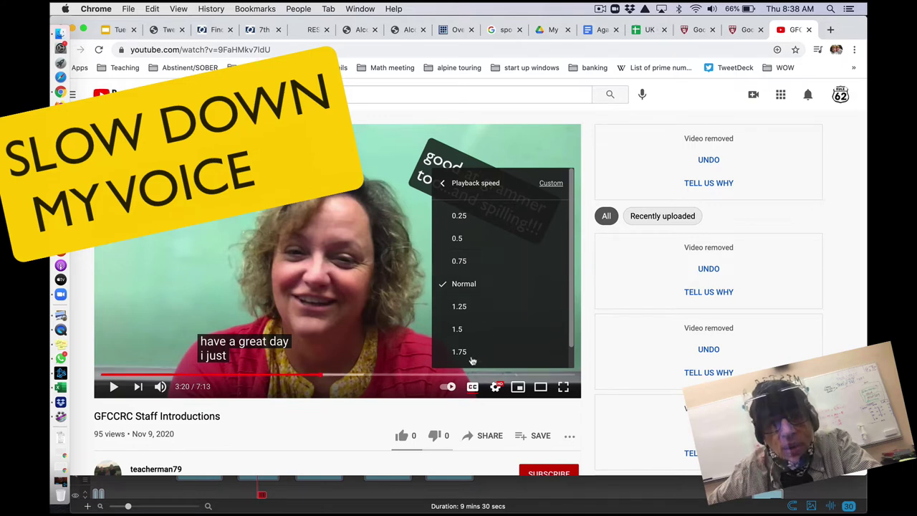
scroll(479, 348, "down", 1)
left_click(479, 349)
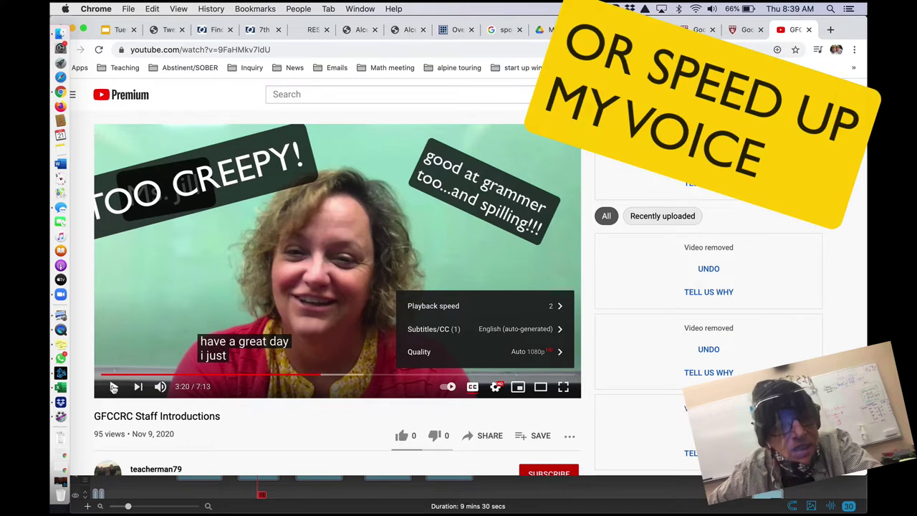
left_click(114, 386)
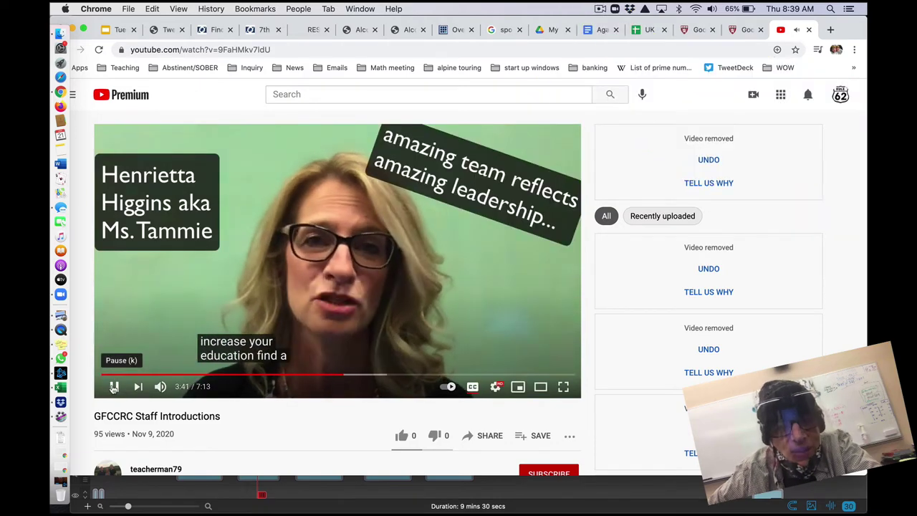
left_click(113, 387)
View the video in full screen and return it to the smaller player
left_click(563, 387)
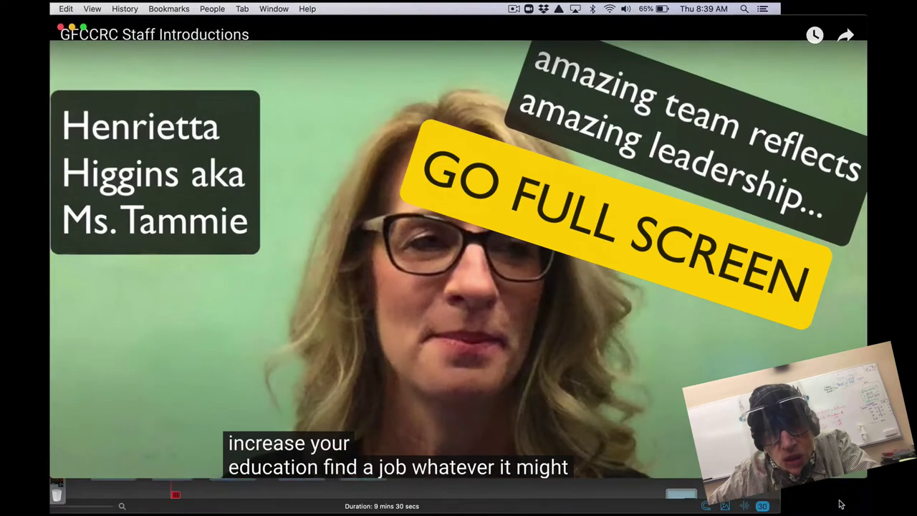
left_click(837, 497)
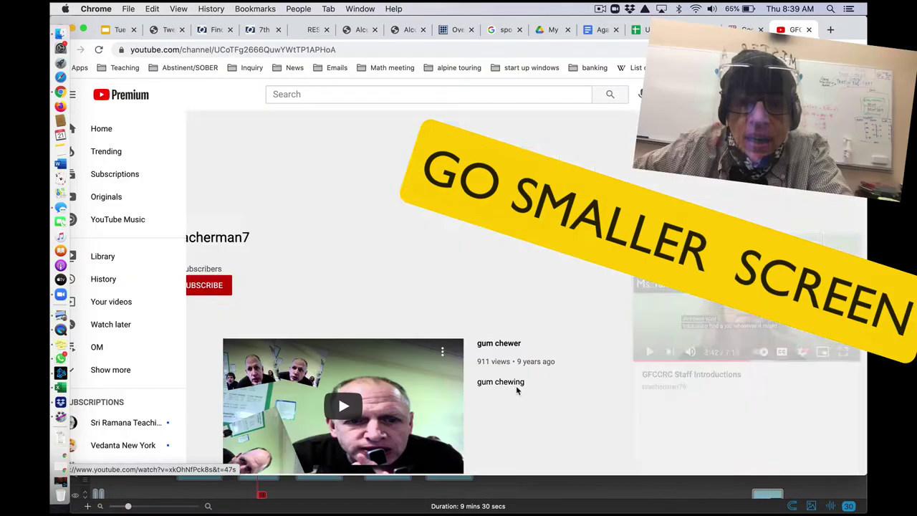
Play the video in the miniplayer over the channel page and pause it
key("super+bracketleft")
mouse_move(703, 391)
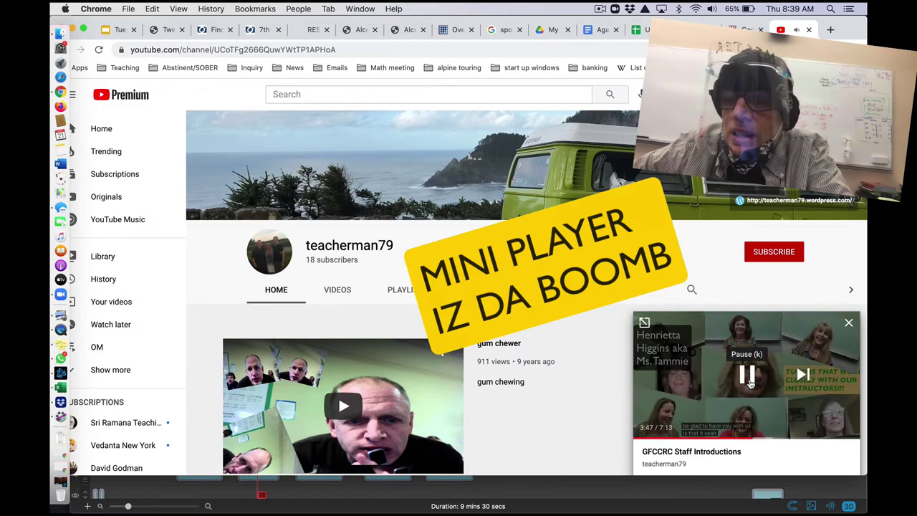
left_click(749, 377)
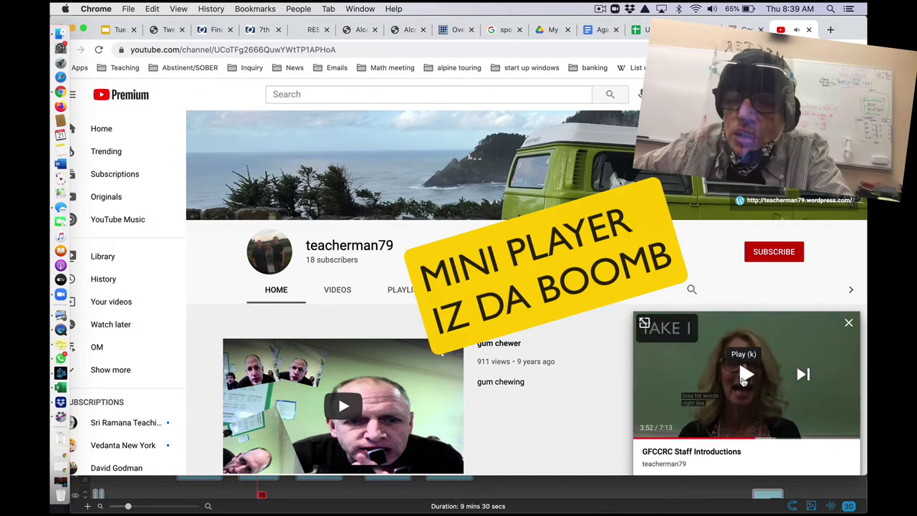
key("ctrl+Up")
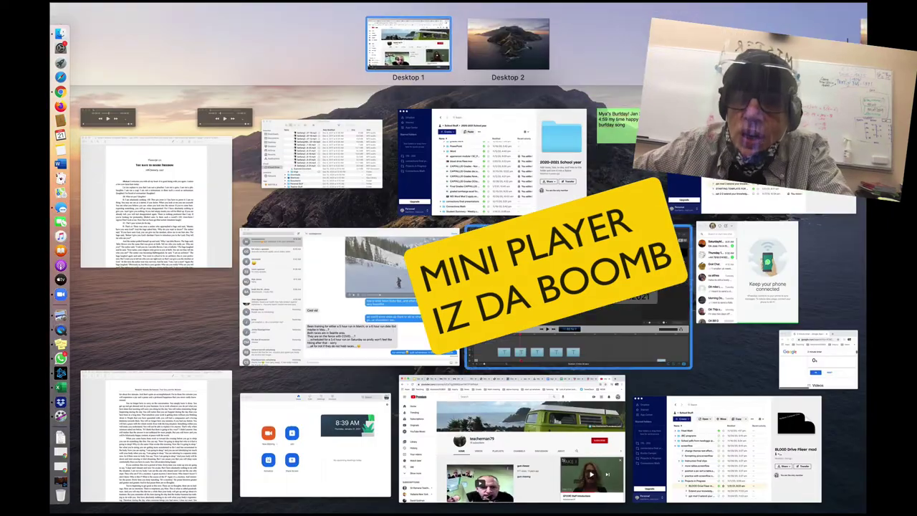
left_click(556, 247)
key("ctrl+Up")
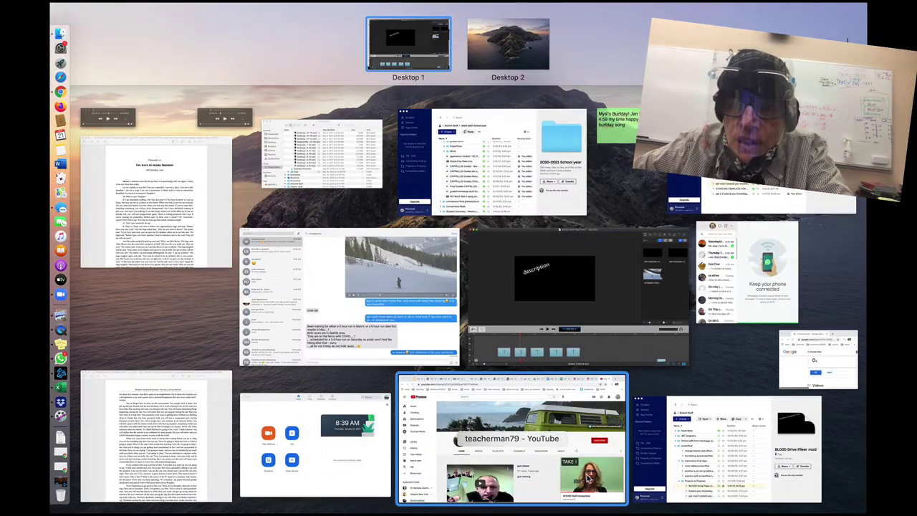
left_click(608, 446)
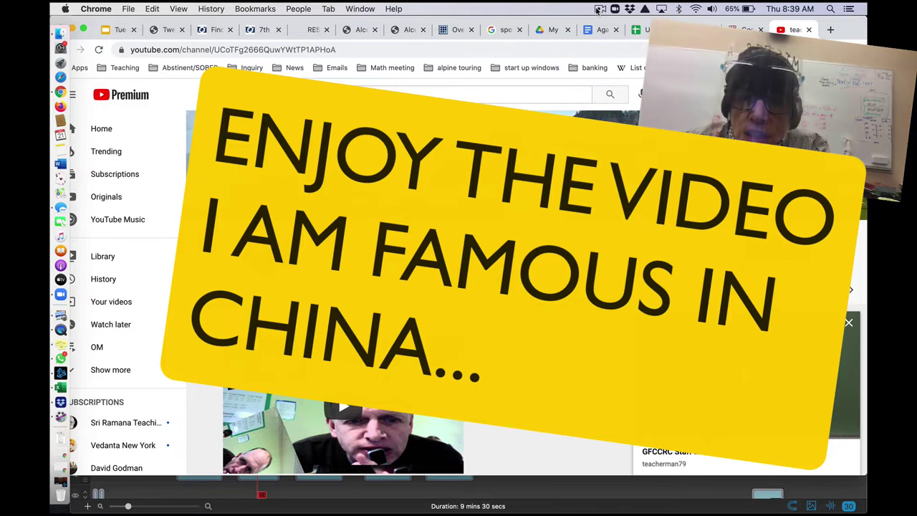
Stop the running screen recording
left_click(599, 9)
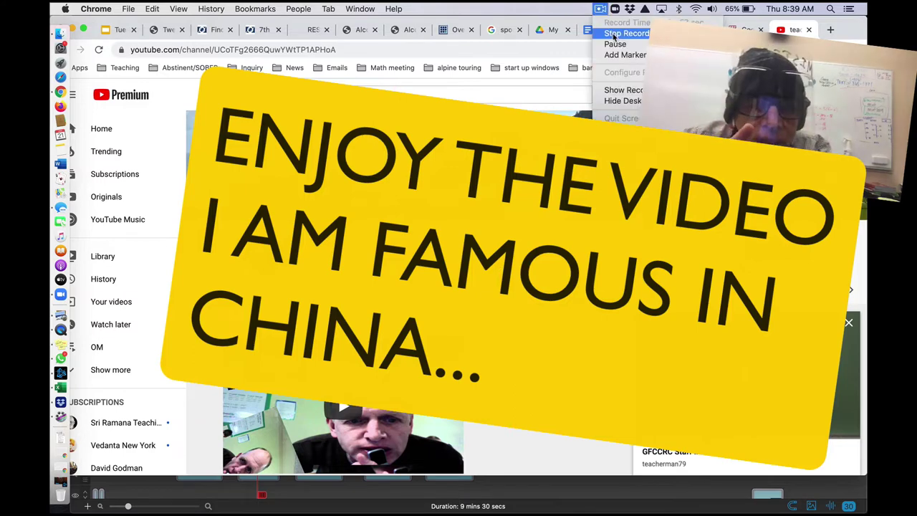
left_click(614, 34)
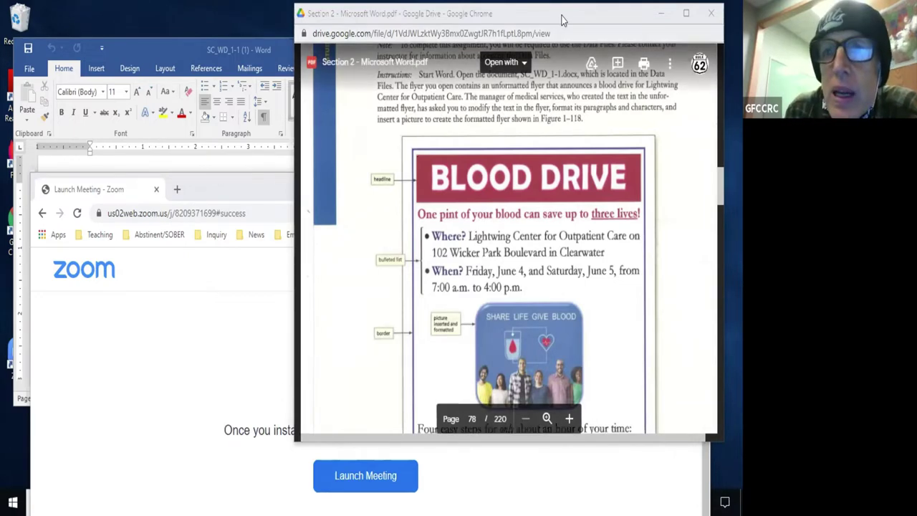
Place the Section 2 PDF beside the Word document at the Apply Your Knowledge assignment, and minimise the Zoom window to bring Word forward
left_click_drag(556, 15, 411, 16)
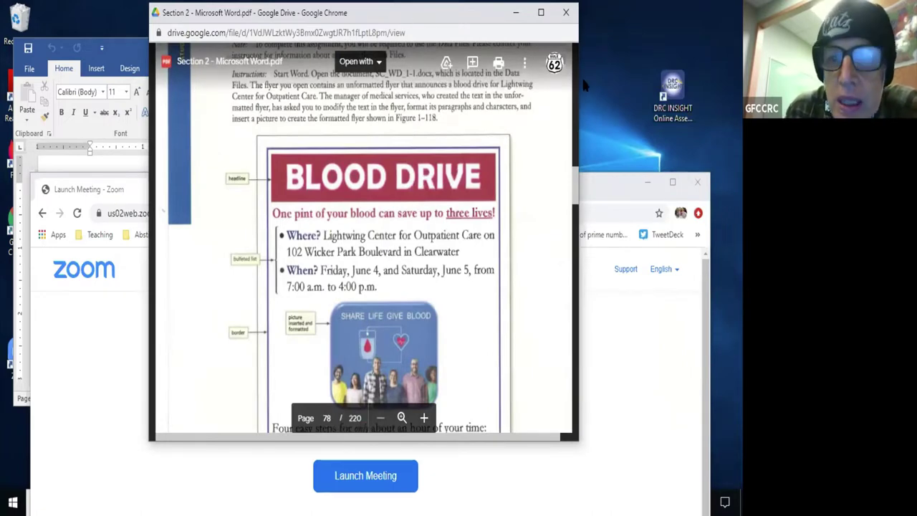
left_click_drag(342, 12, 537, 33)
scroll(537, 203, "up", 5)
scroll(537, 203, "down", 3)
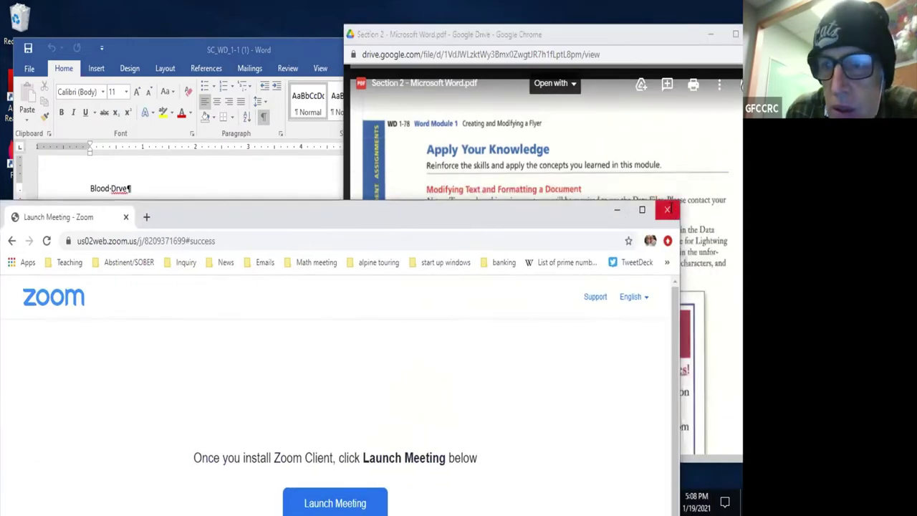
left_click(618, 207)
left_click(294, 209)
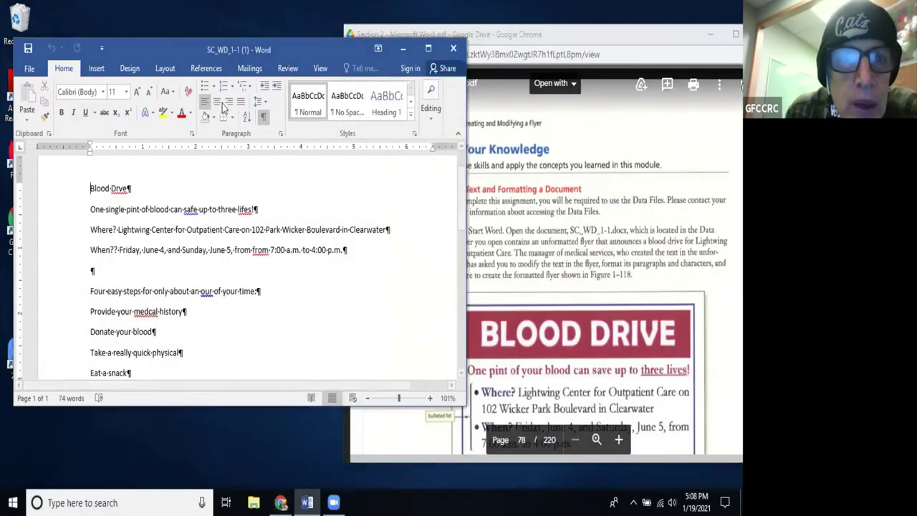
Save a copy of the document to the Desktop, naming it with the instructor's name followed by "blood drive flier"
left_click(29, 68)
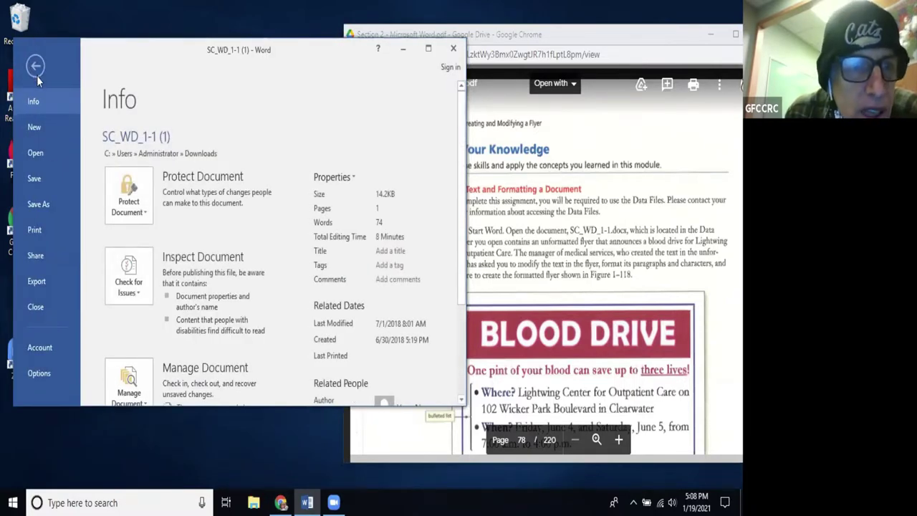
left_click(49, 204)
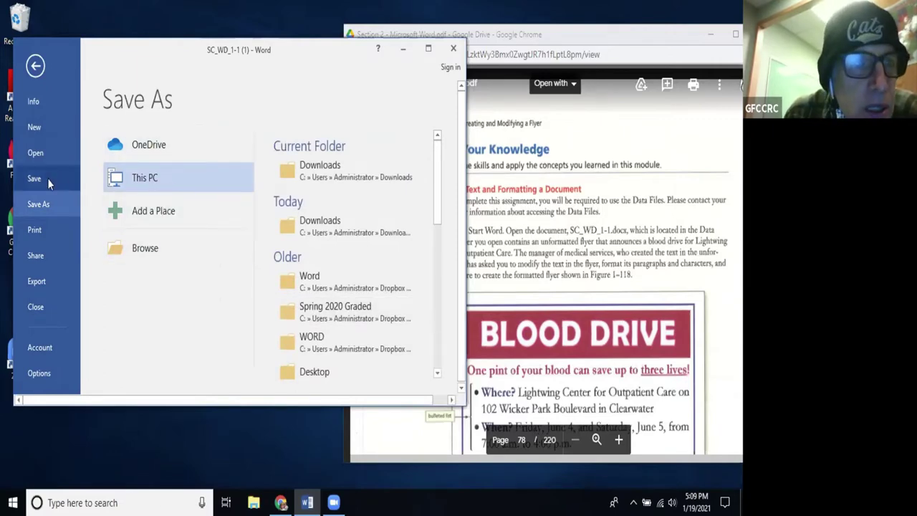
double_click(137, 177)
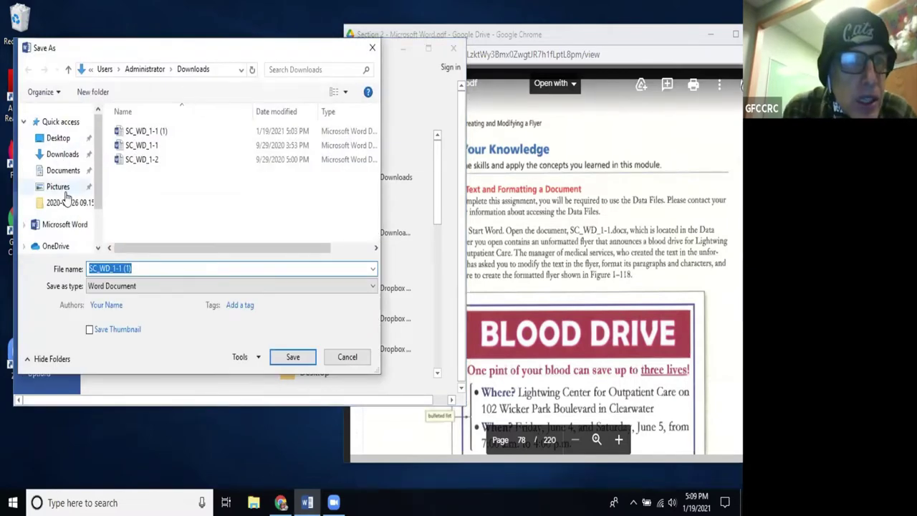
scroll(58, 238, "down", 1)
scroll(57, 238, "down", 1)
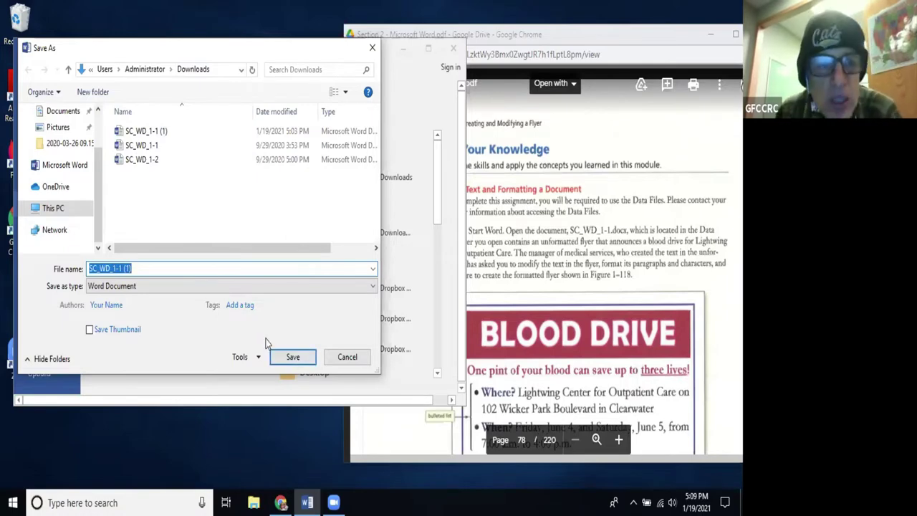
type("Mister")
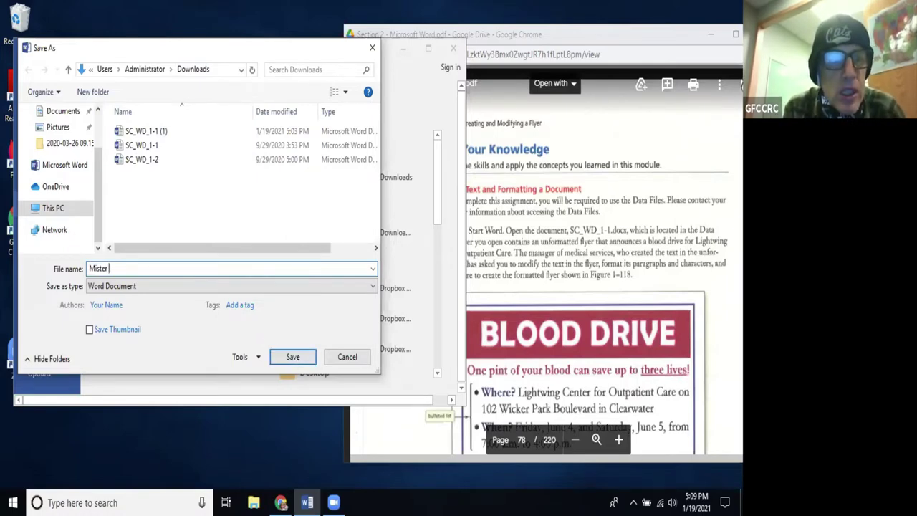
type(" Agamenoni")
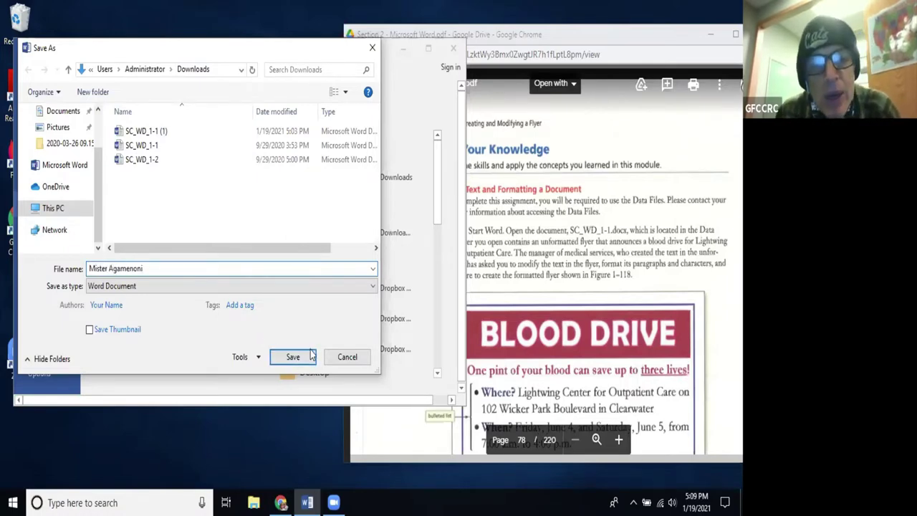
type(" blood drive flier")
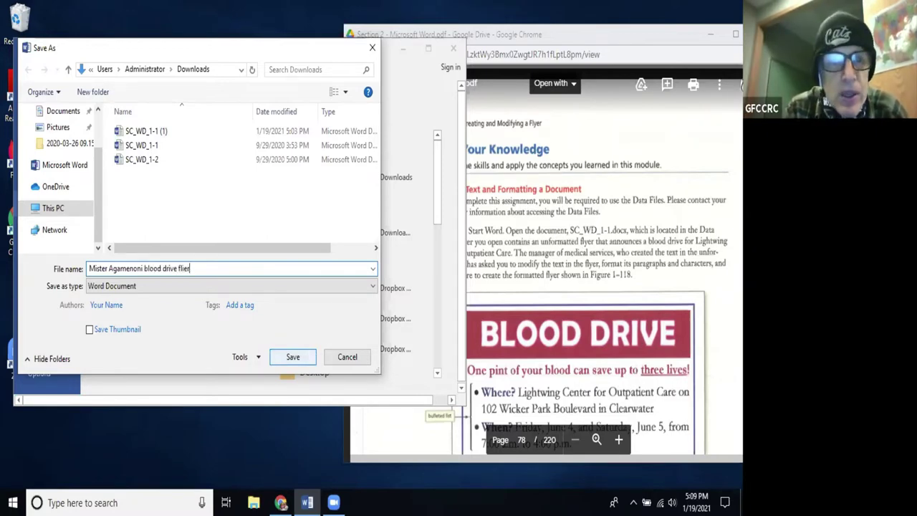
scroll(65, 170, "up", 1)
left_click(61, 142)
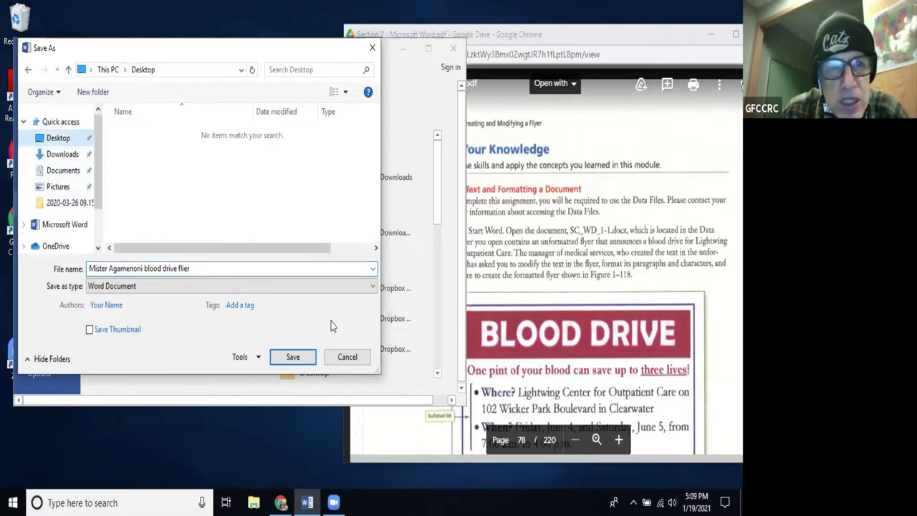
left_click(296, 356)
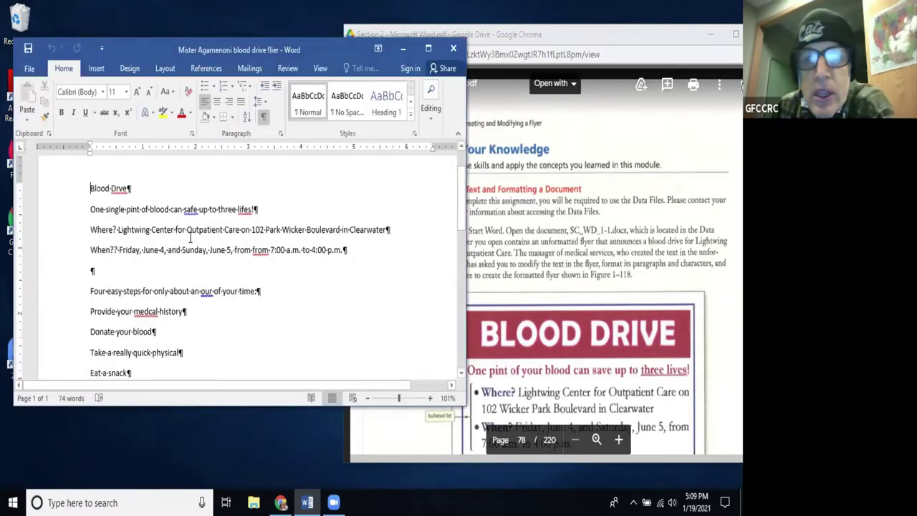
Shift the PDF window away from the Word document and review the flyer in Figure 1-118 and the first tasks beneath it
left_click(565, 44)
left_click_drag(573, 37, 596, 31)
scroll(527, 132, "down", 6)
scroll(523, 151, "up", 10)
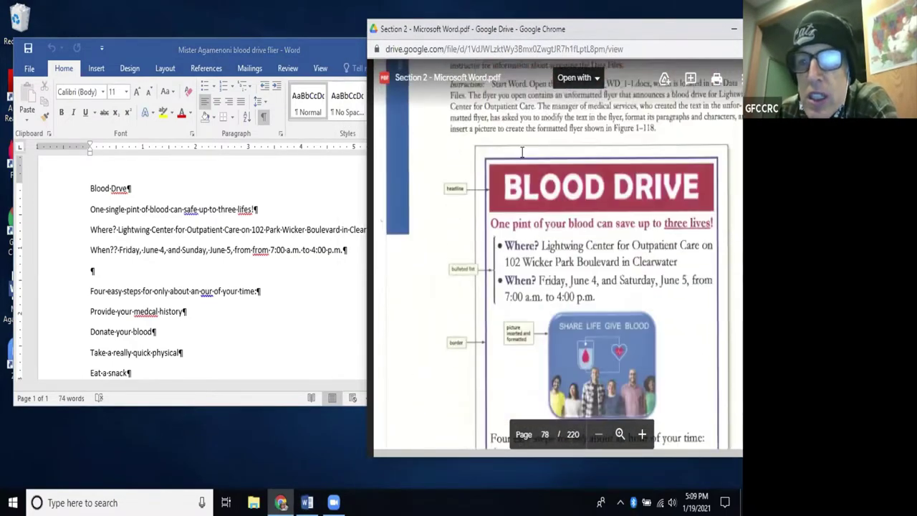
left_click(138, 192)
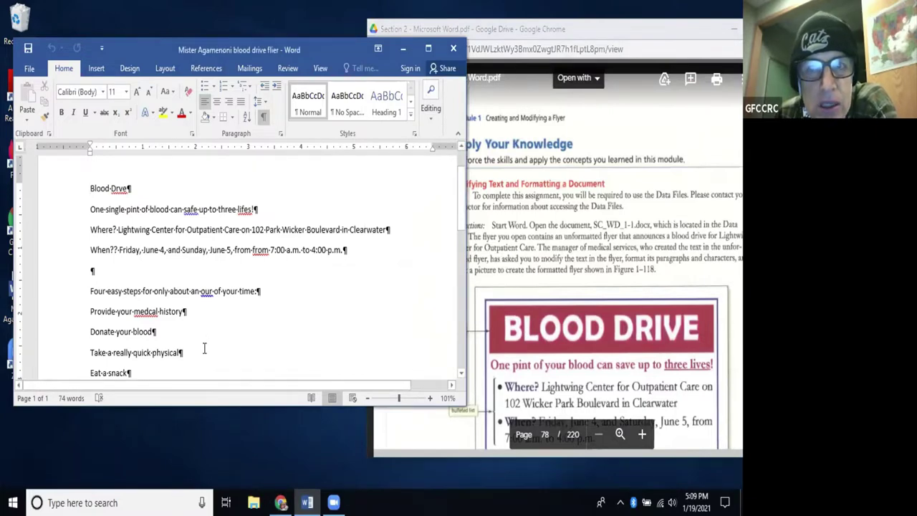
left_click(466, 247)
scroll(531, 301, "down", 4)
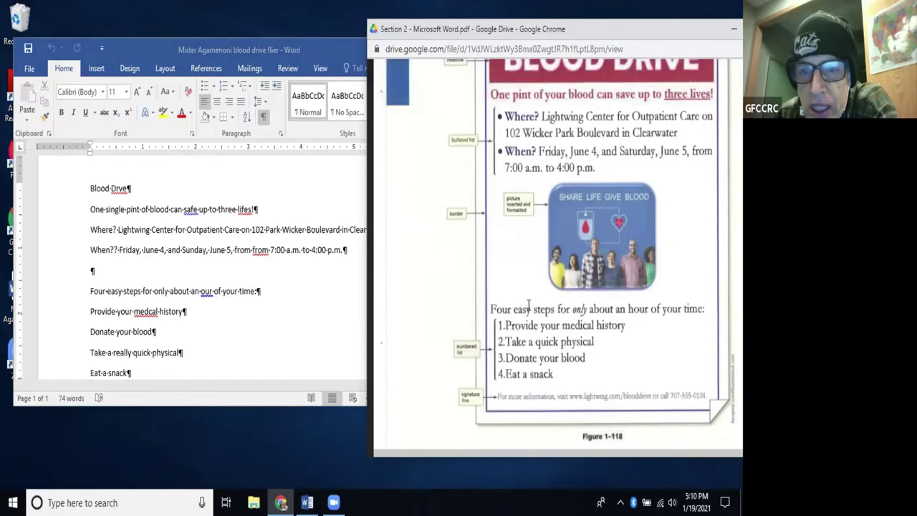
scroll(528, 305, "down", 3)
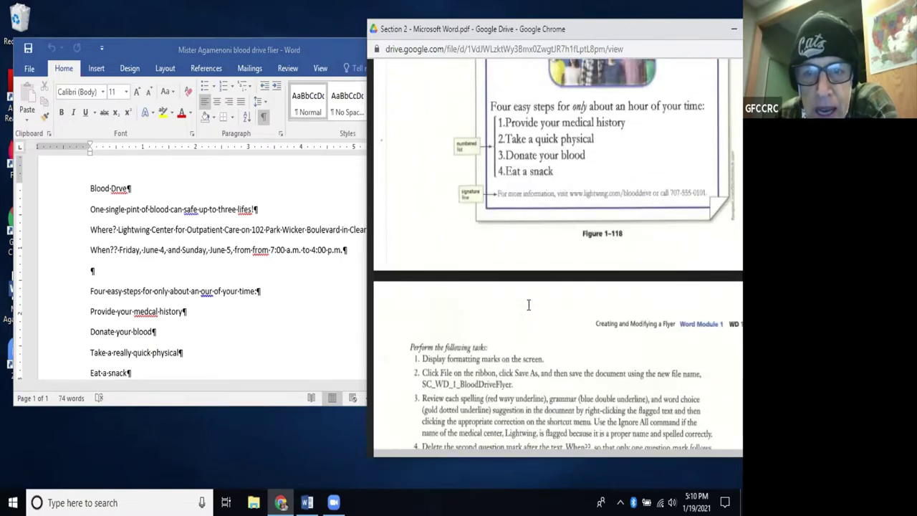
Hide the formatting marks in the Word document and display them again
left_click(264, 124)
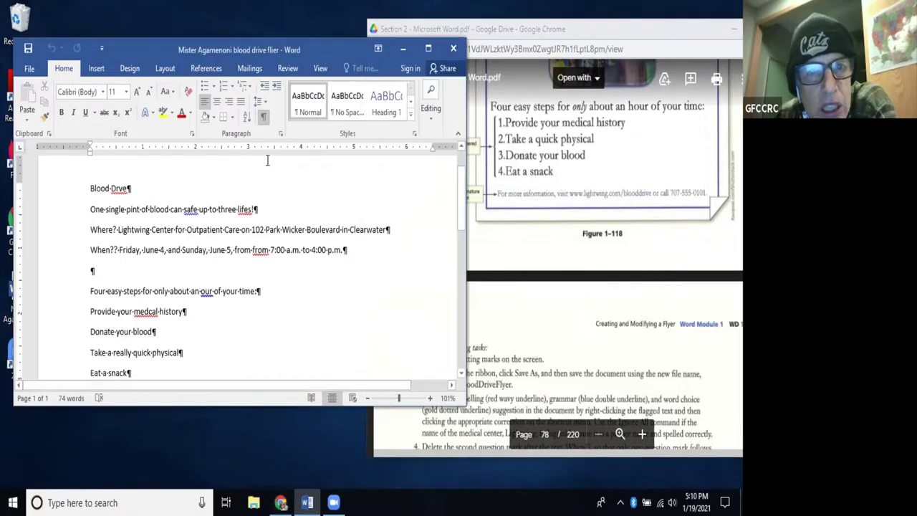
left_click(264, 121)
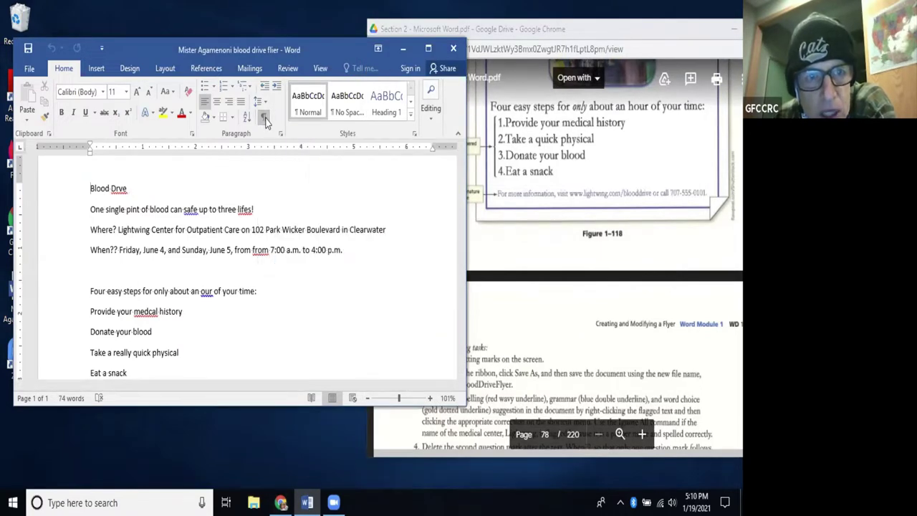
left_click(264, 120)
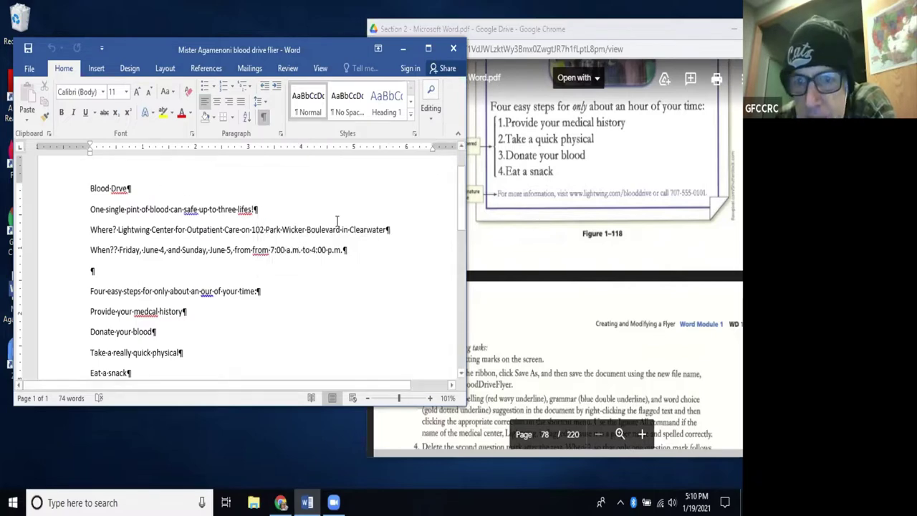
Consult the PDF's task list, start the spelling and grammar check, and correct the first flagged words to "Drive", "save" and "lives"
left_click(517, 290)
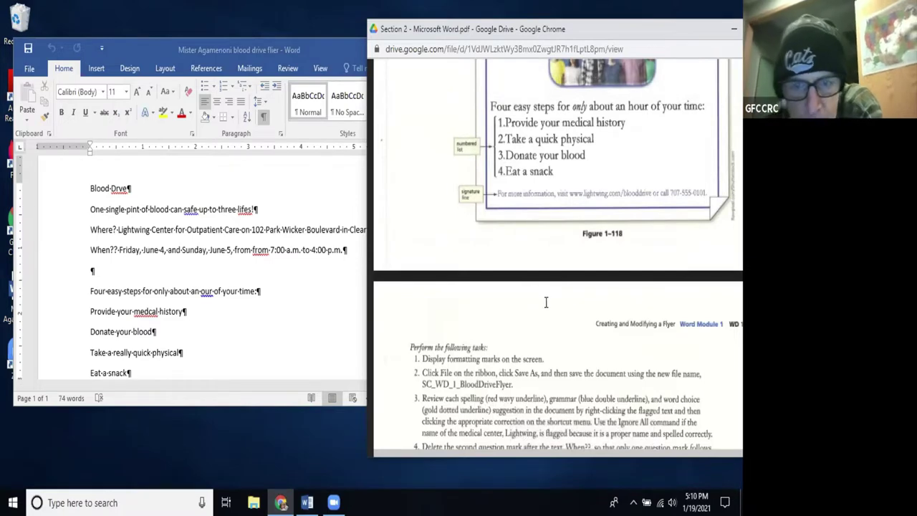
scroll(553, 335, "down", 2)
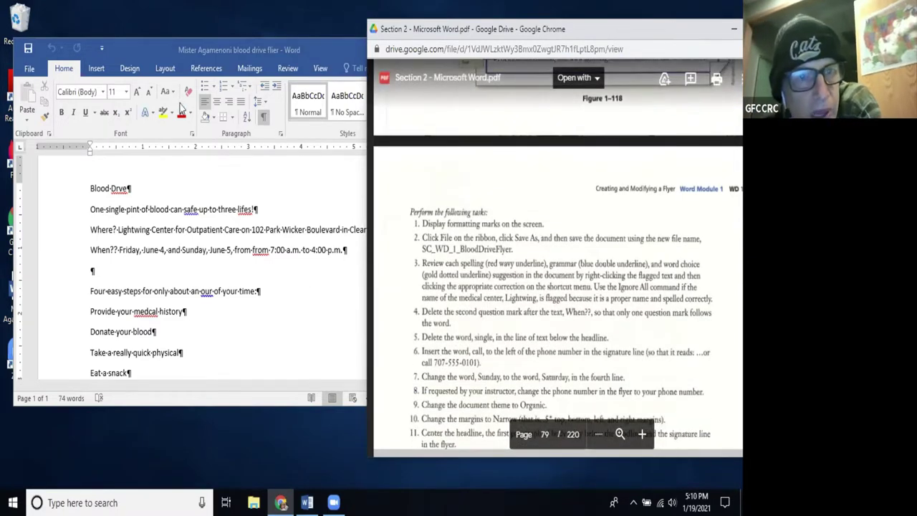
left_click(287, 69)
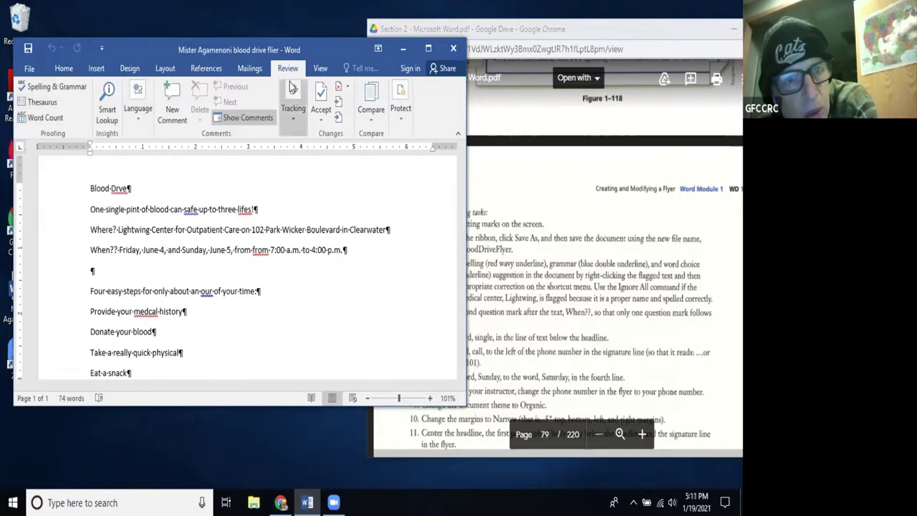
left_click(70, 87)
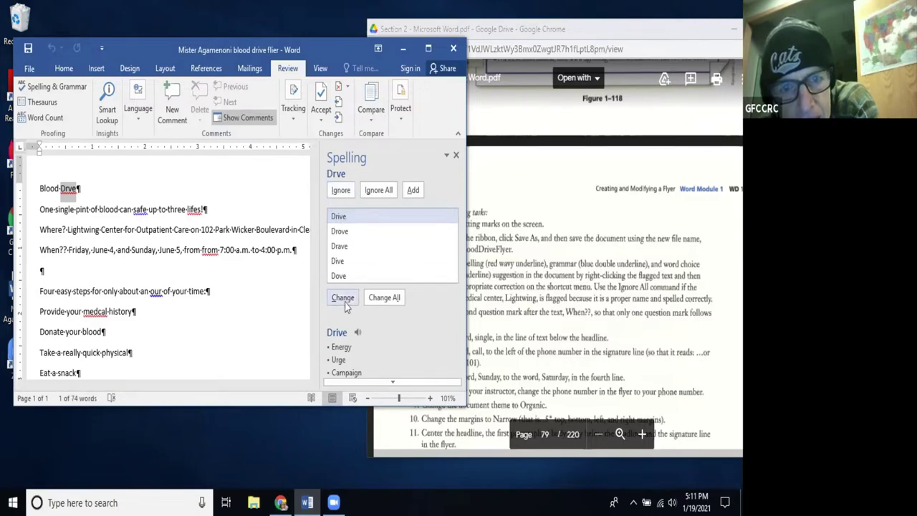
double_click(340, 217)
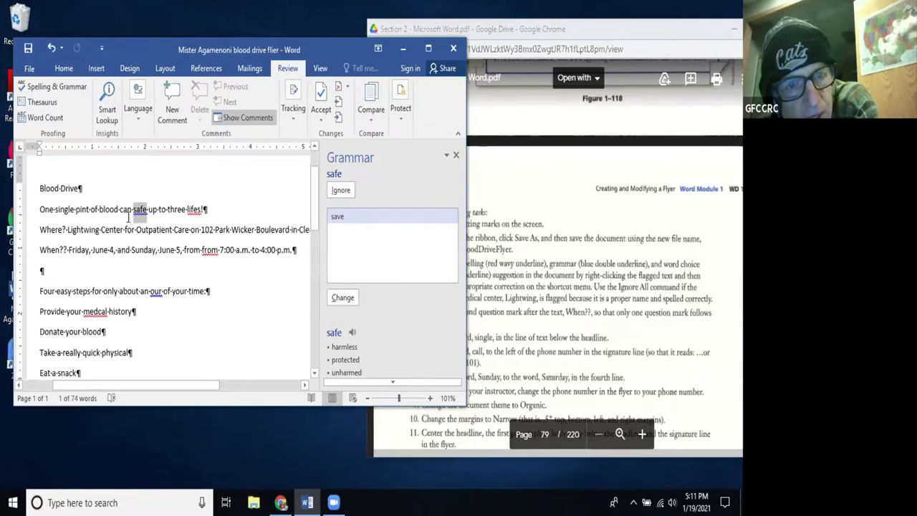
double_click(338, 216)
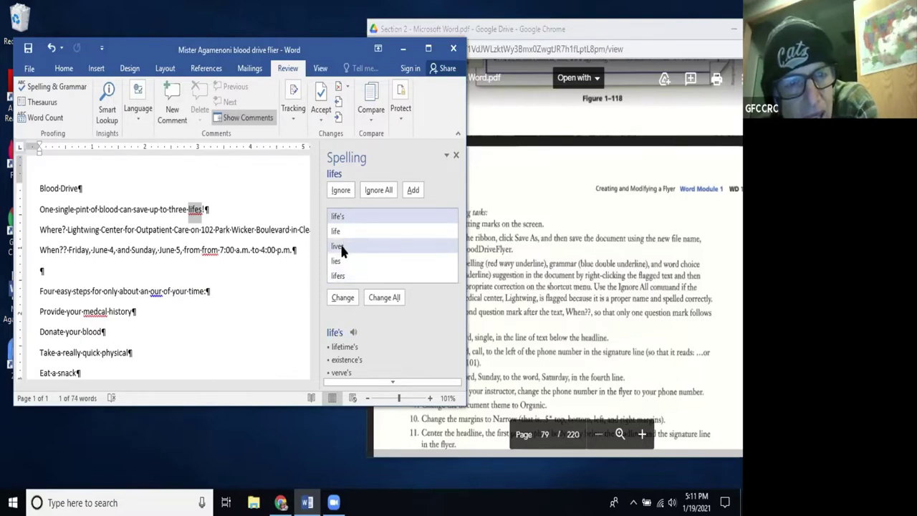
left_click(341, 248)
double_click(342, 247)
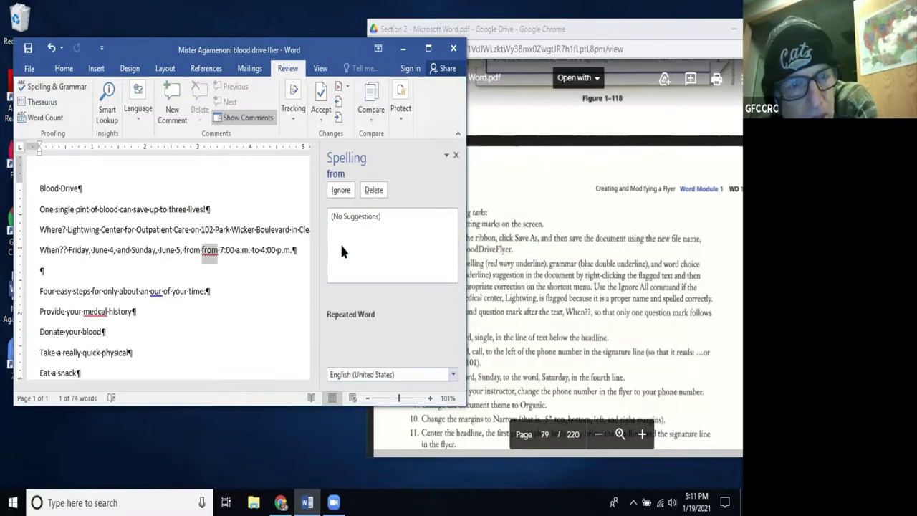
Delete the repeated "from", correct the remaining flagged words to "hour", "medical" and "information", and finish the check
left_click(373, 194)
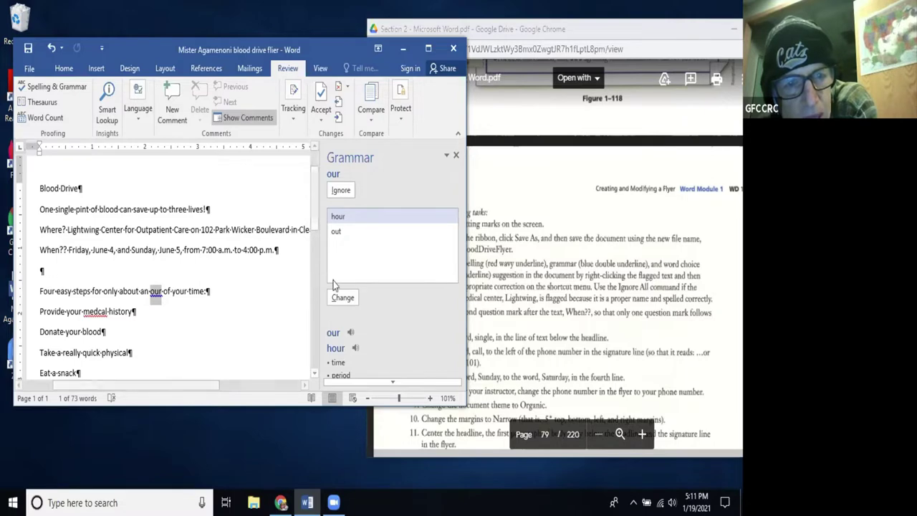
double_click(342, 218)
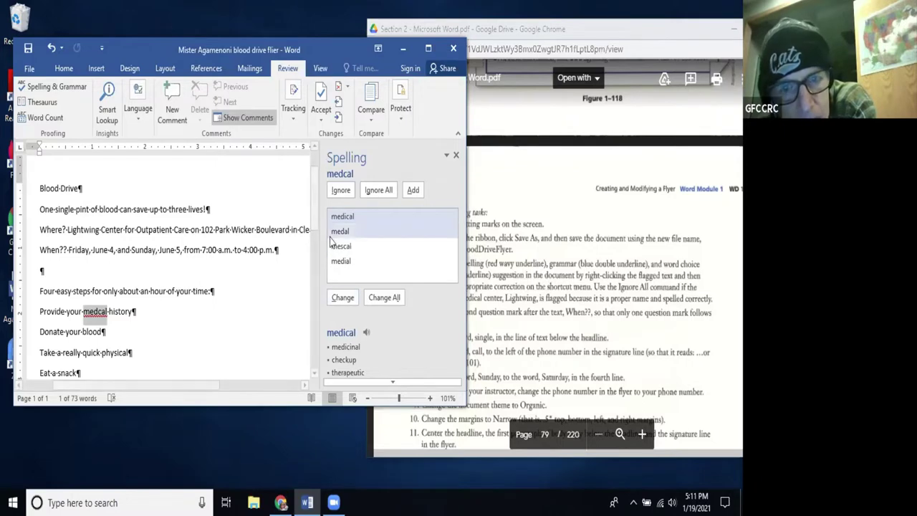
left_click(338, 297)
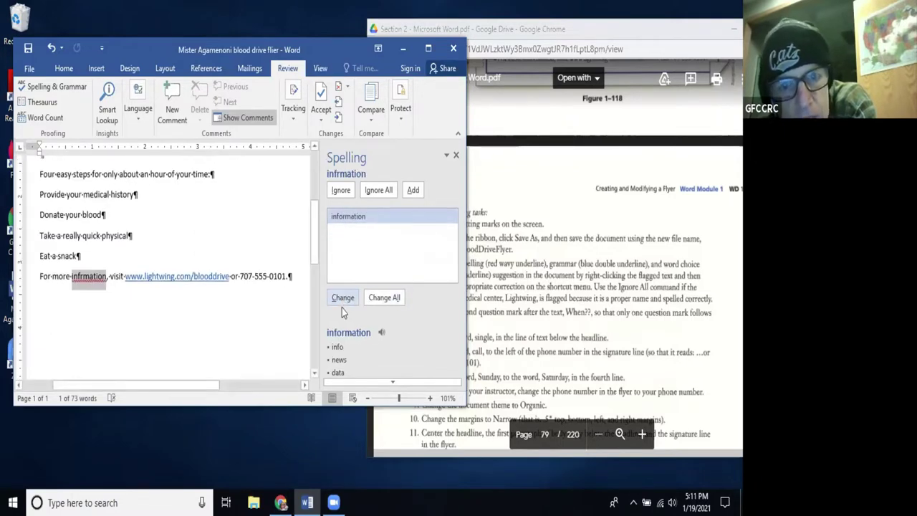
left_click(342, 296)
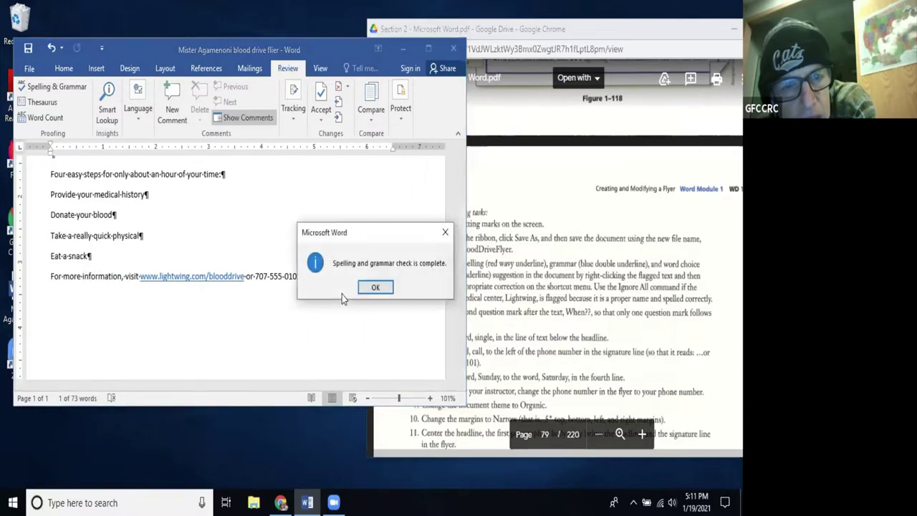
left_click(376, 288)
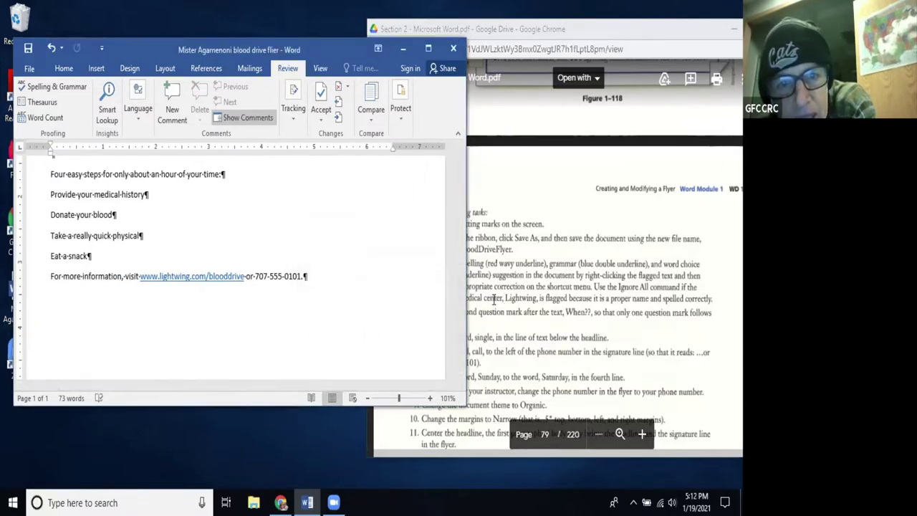
Narrow the Word window to uncover the PDF tasks, and delete the second question mark after "When"
left_click_drag(466, 293, 397, 287)
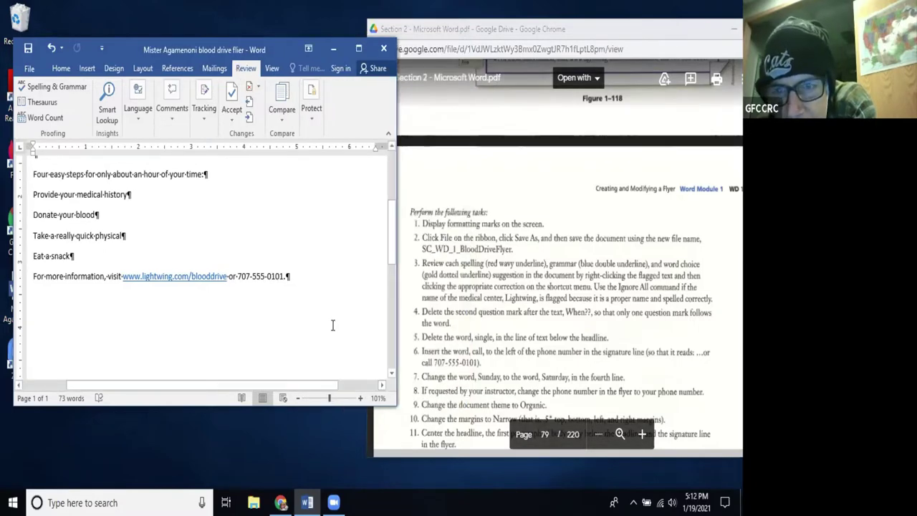
scroll(286, 315, "up", 4)
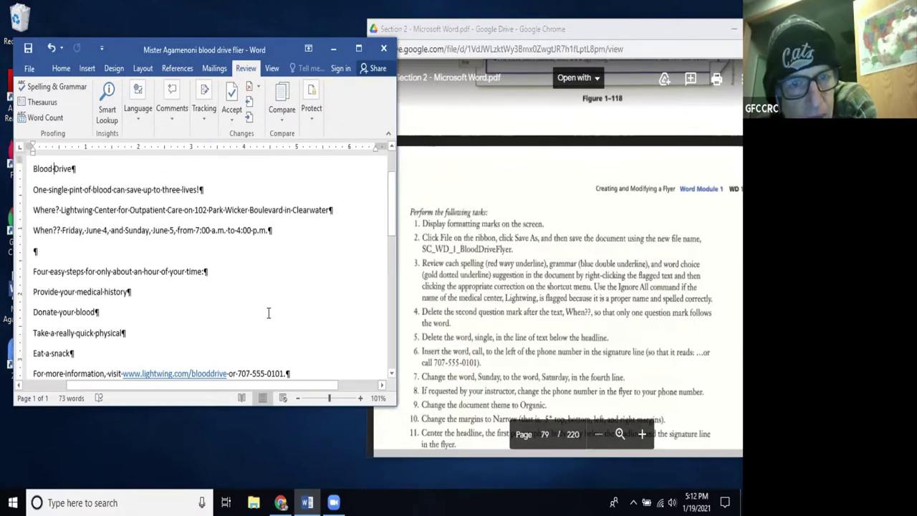
scroll(269, 311, "up", 2)
left_click(59, 294)
key("BackSpace")
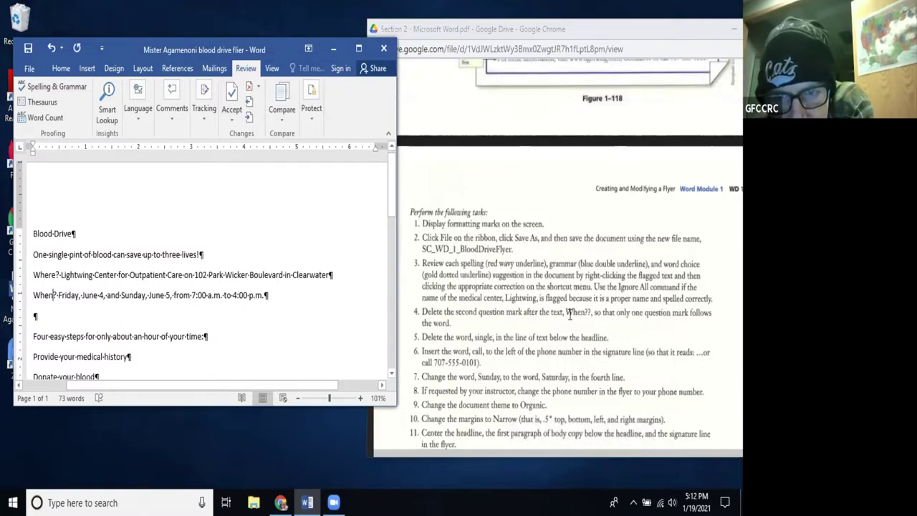
Check the next tasks in the PDF and delete the word "single" from the line below the headline
scroll(577, 311, "down", 2)
scroll(577, 312, "down", 1)
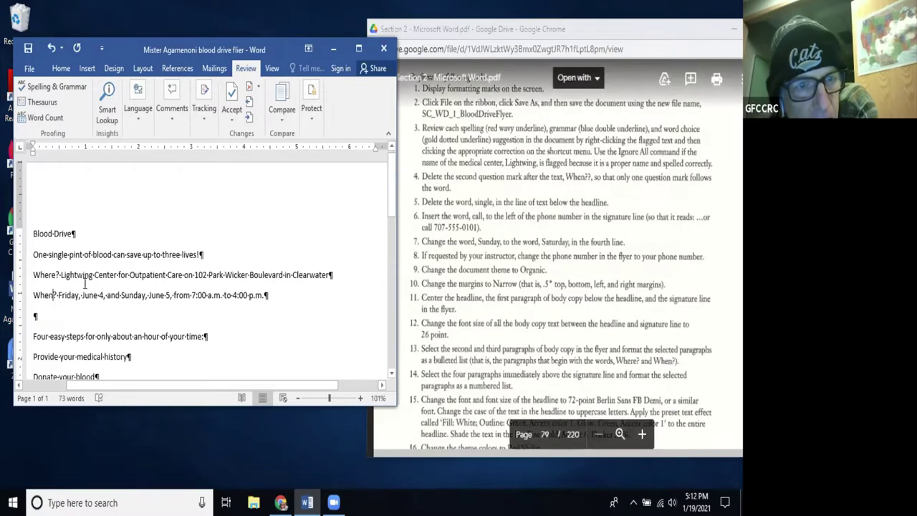
scroll(100, 253, "up", 1)
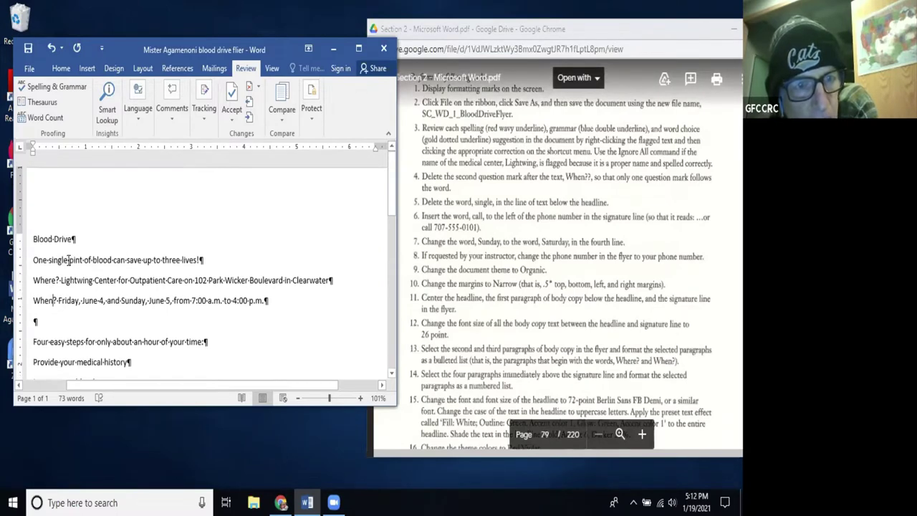
left_click_drag(67, 260, 51, 261)
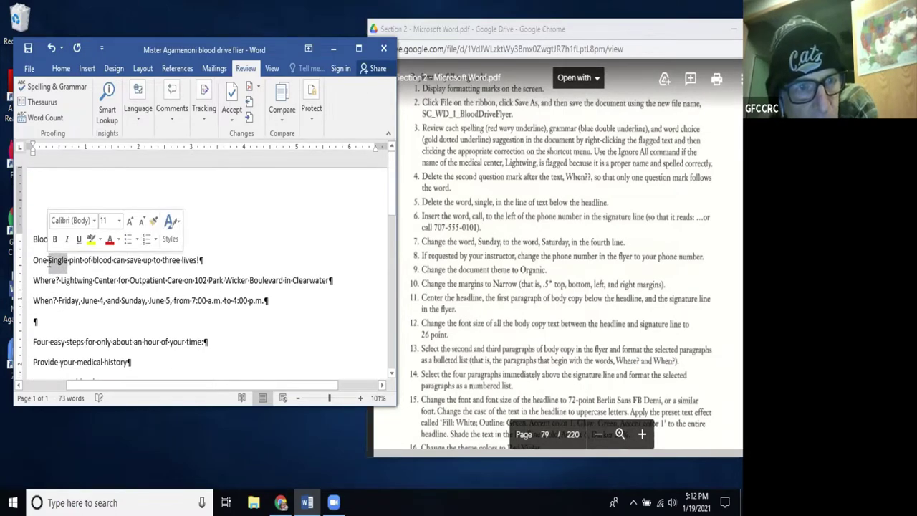
key("Delete")
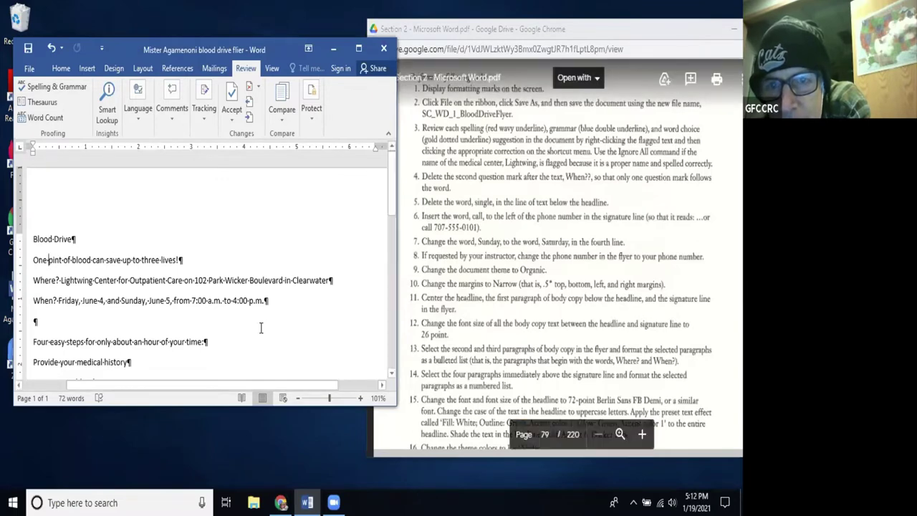
Insert the word "call" before the phone number in the signature line of the flyer
scroll(266, 304, "down", 1)
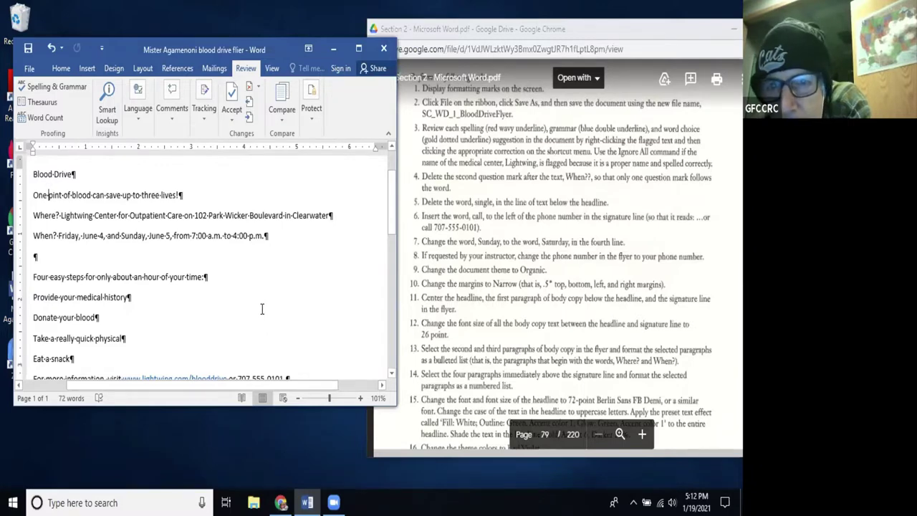
scroll(262, 309, "down", 3)
scroll(242, 301, "up", 1)
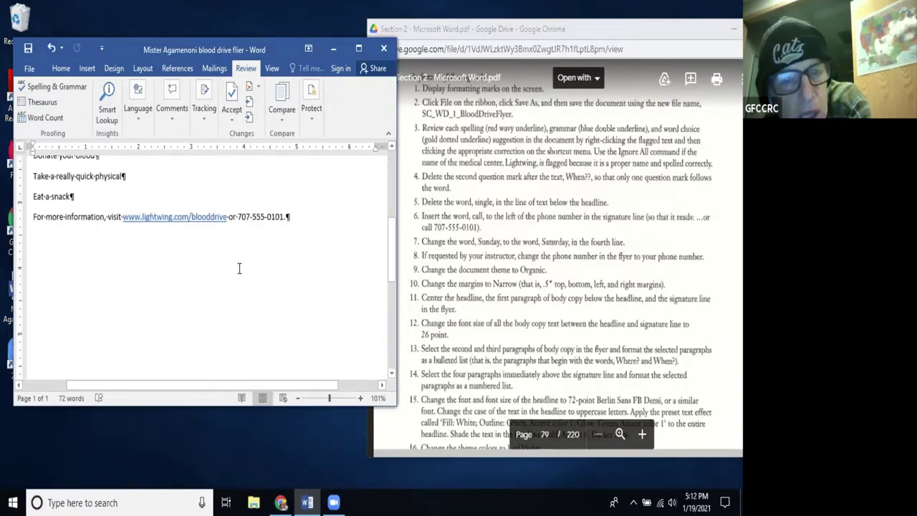
left_click(237, 217)
type("call")
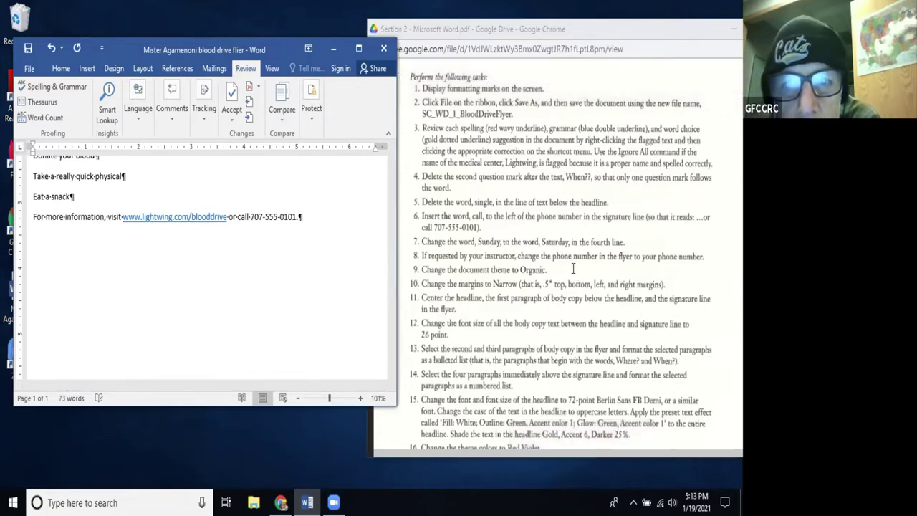
Change the word "Sunday" to "Saturday" in the line that begins with "When?"
scroll(351, 322, "up", 4)
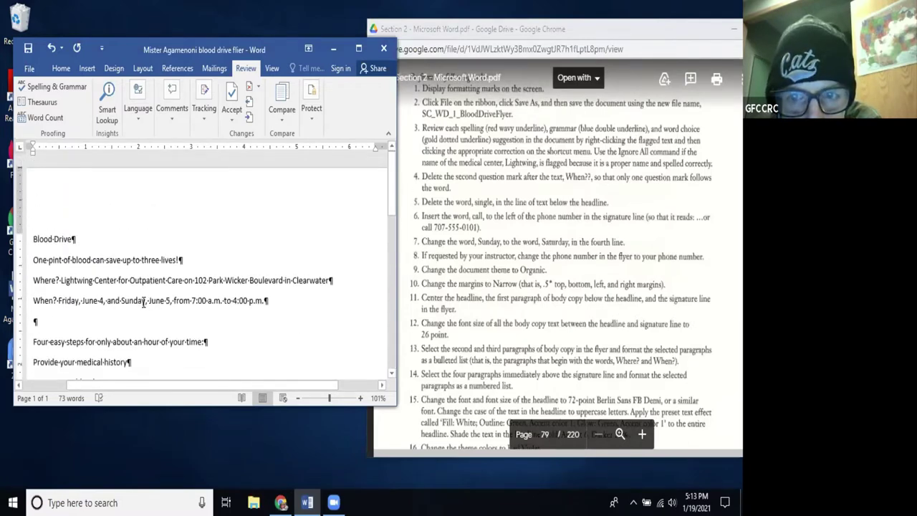
double_click(140, 302)
type("Satur")
key("Return")
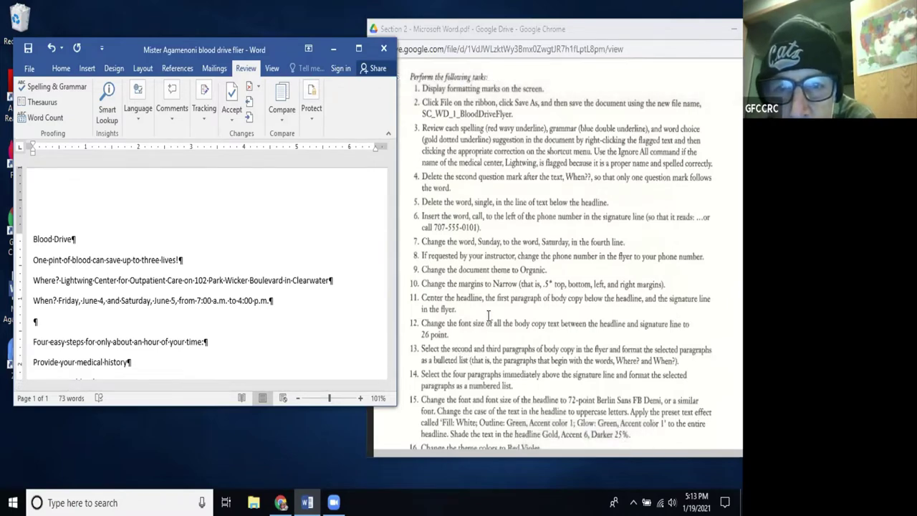
Check the sample flyer and next tasks in the PDF, and change the document theme to Organic
scroll(490, 320, "up", 10)
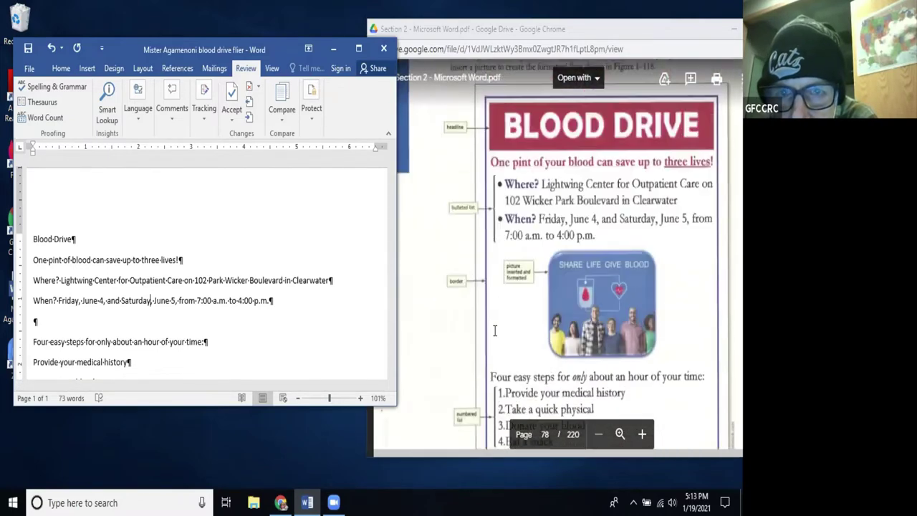
scroll(494, 330, "down", 10)
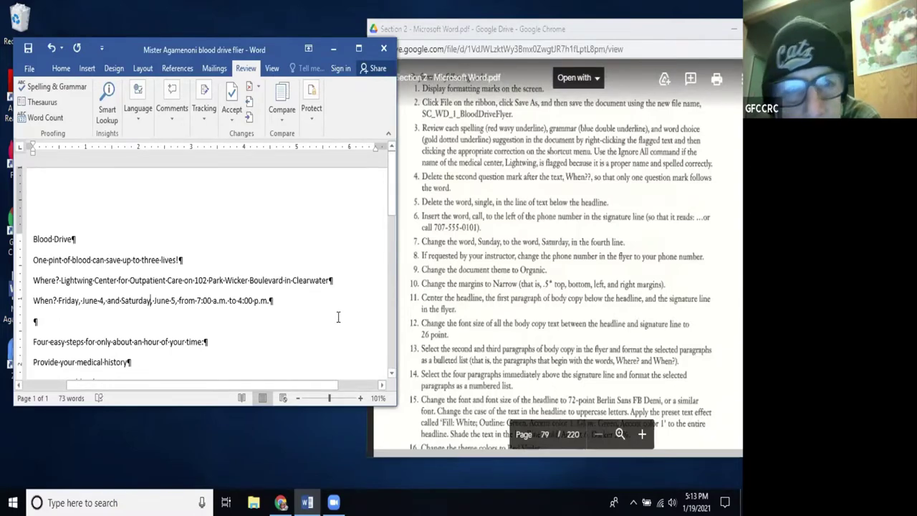
left_click(61, 68)
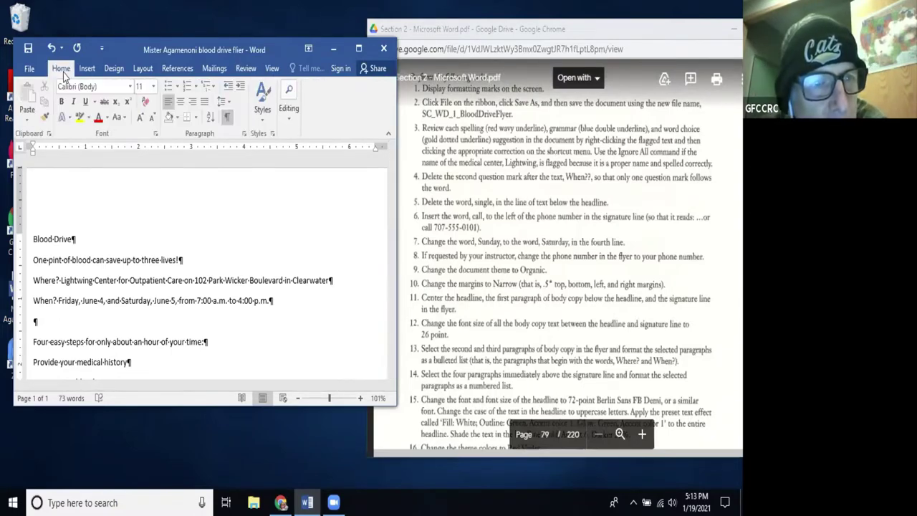
left_click(116, 68)
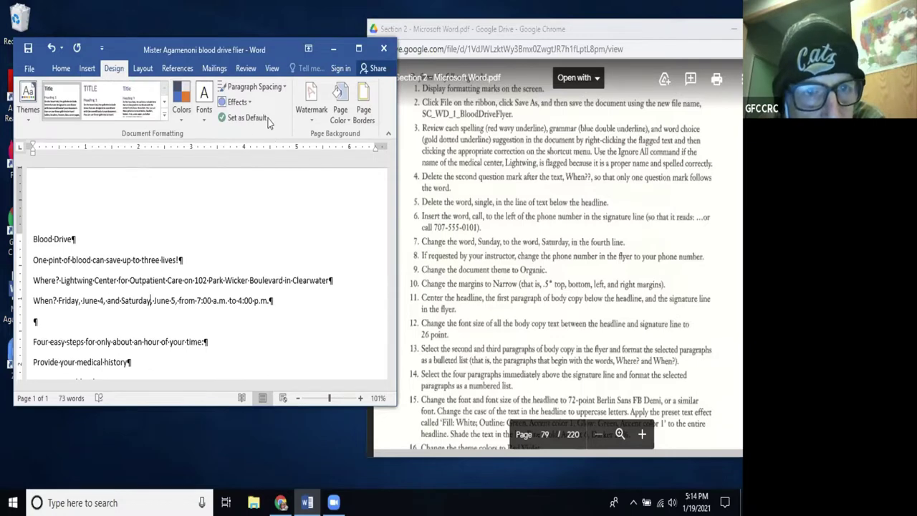
left_click(163, 113)
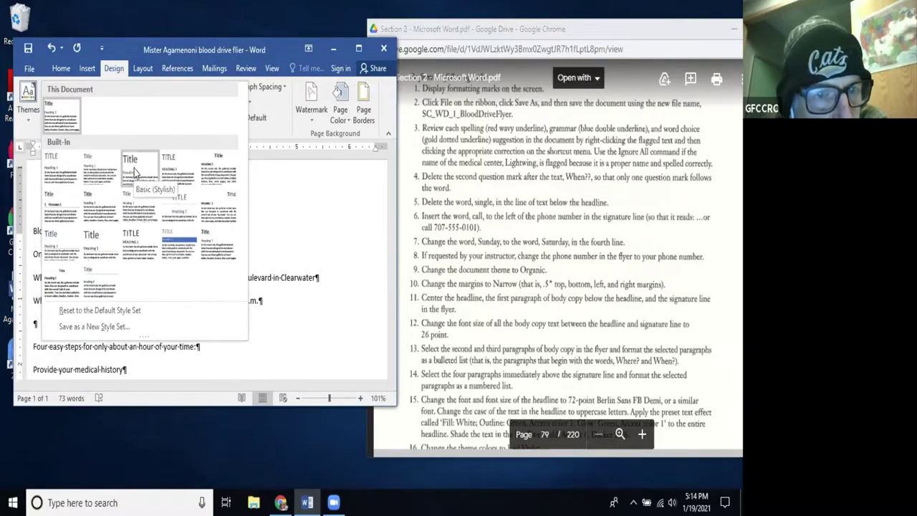
left_click(28, 100)
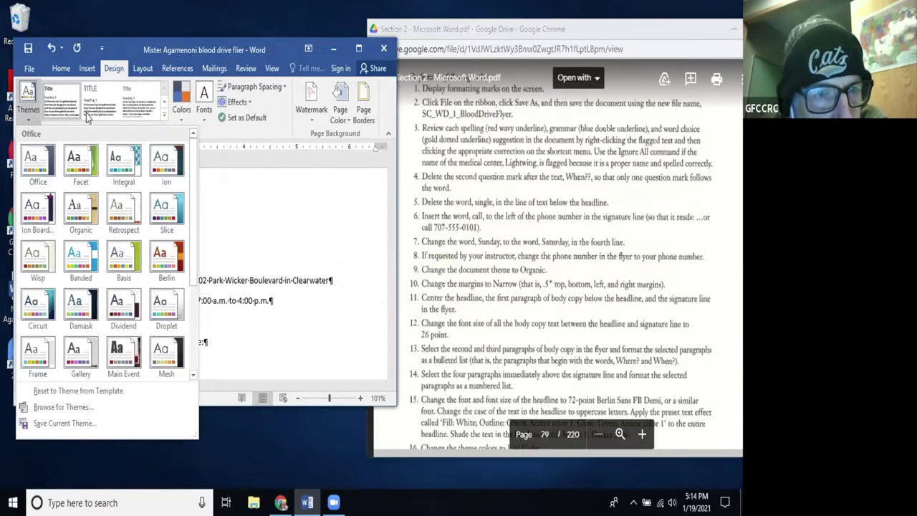
left_click(90, 207)
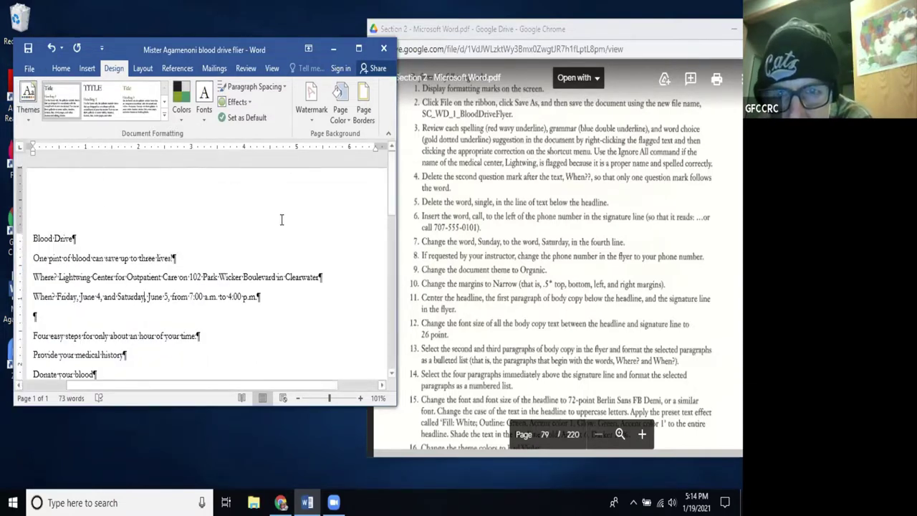
scroll(512, 270, "up", 10)
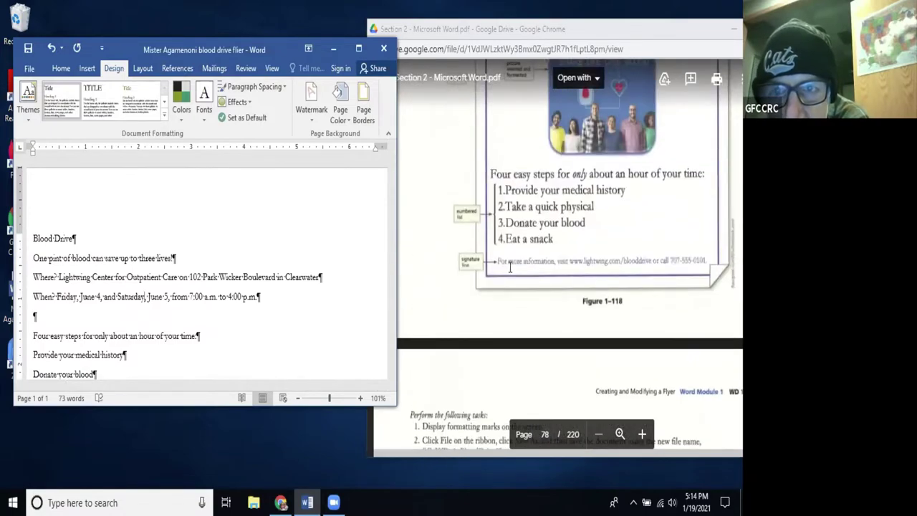
scroll(511, 271, "down", 12)
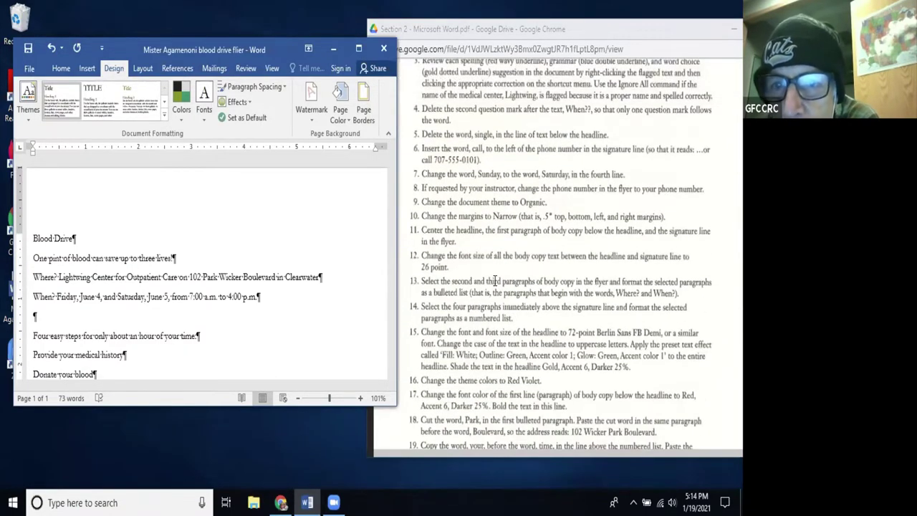
left_click(60, 69)
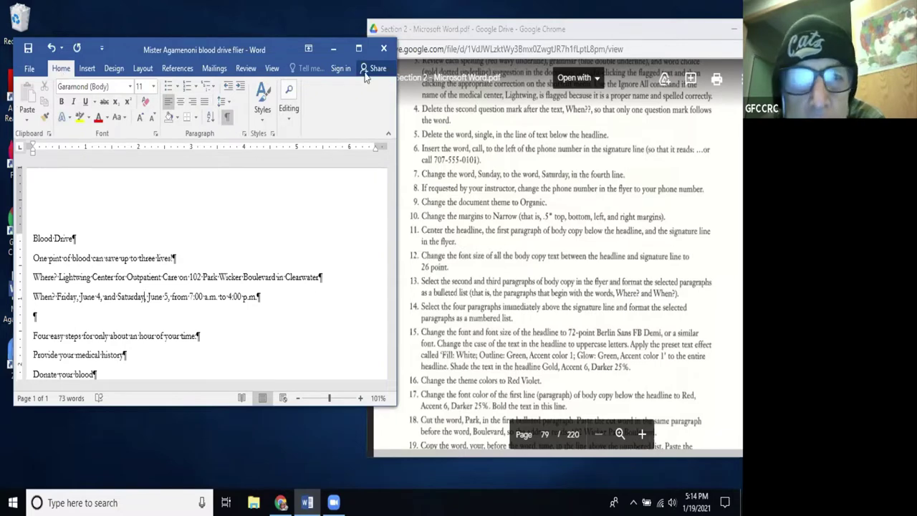
left_click(313, 69)
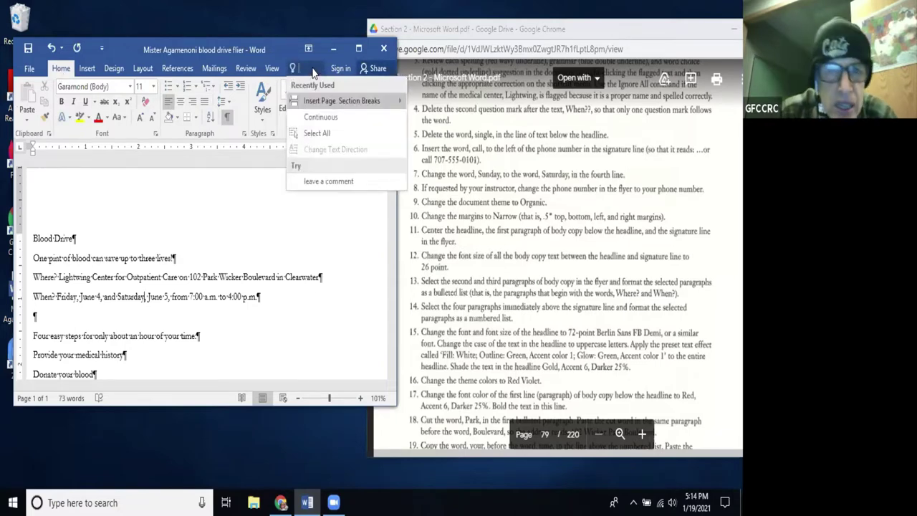
type("mar")
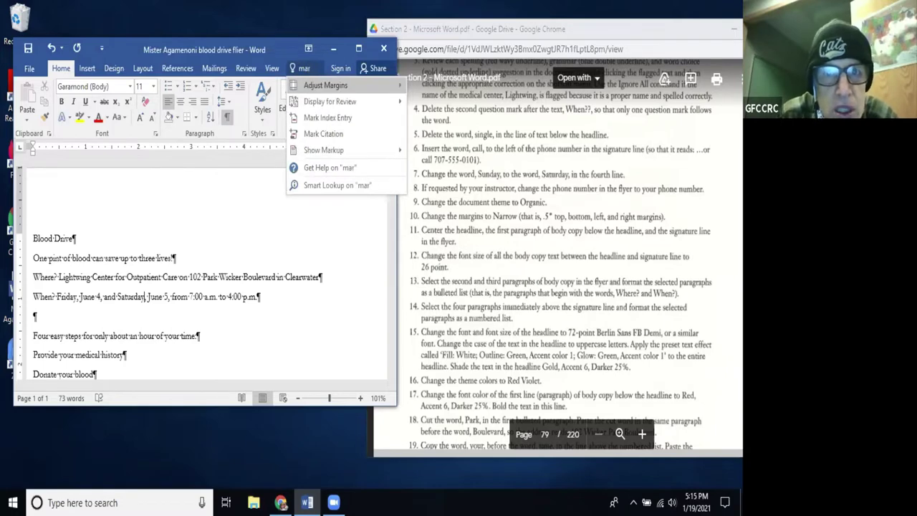
mouse_move(368, 91)
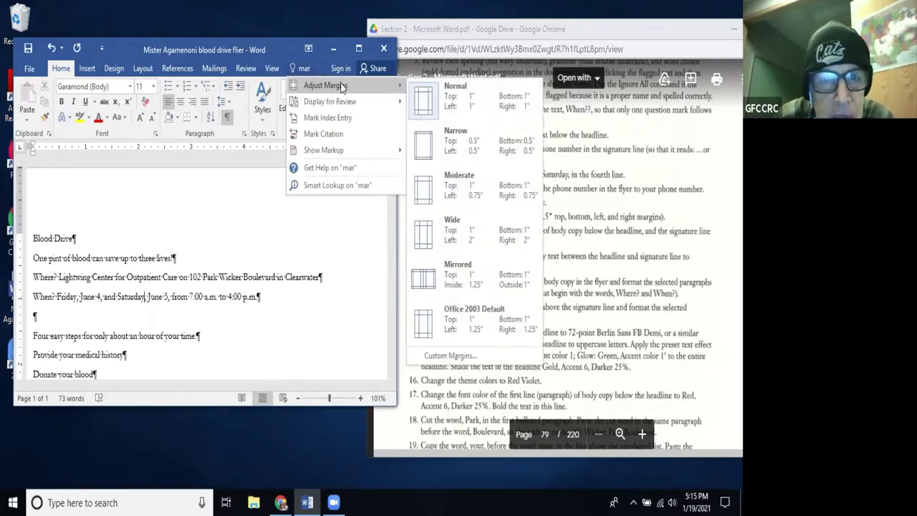
left_click(290, 58)
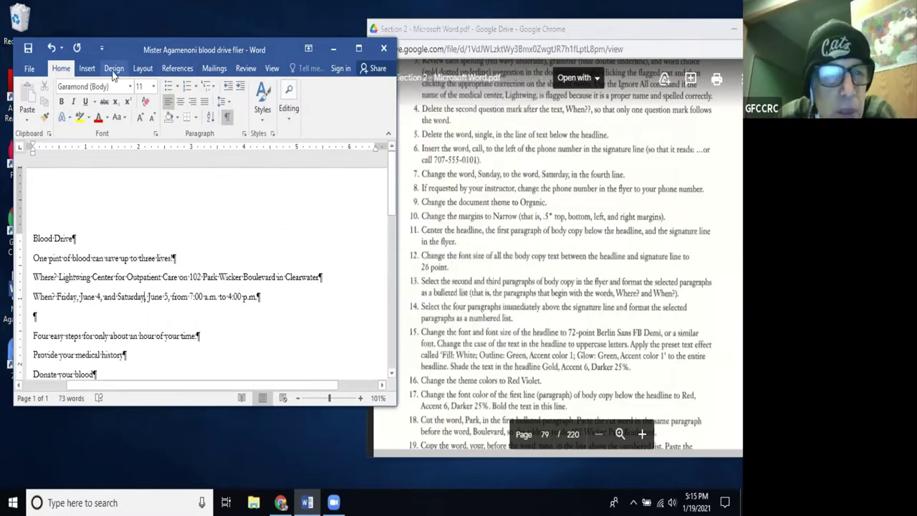
Change the document's page margins to the Narrow preset, with 0.5" on all four sides
left_click(137, 68)
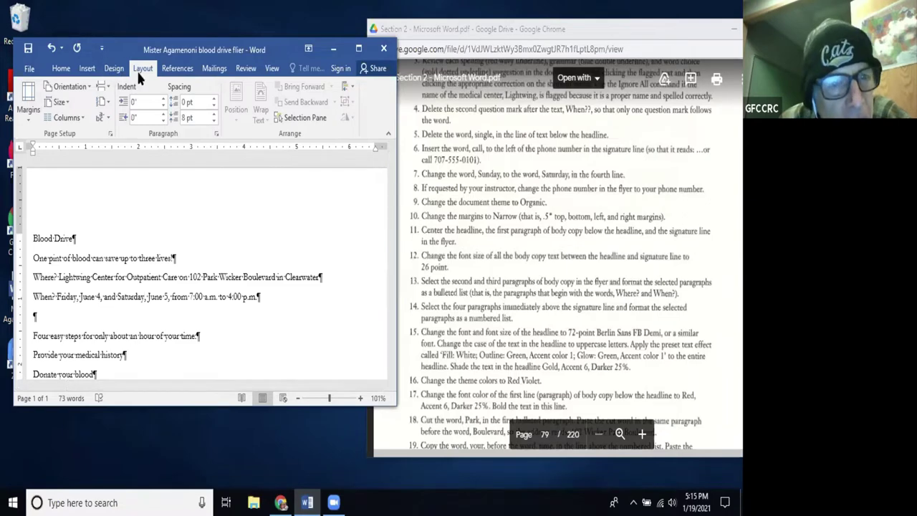
left_click(29, 115)
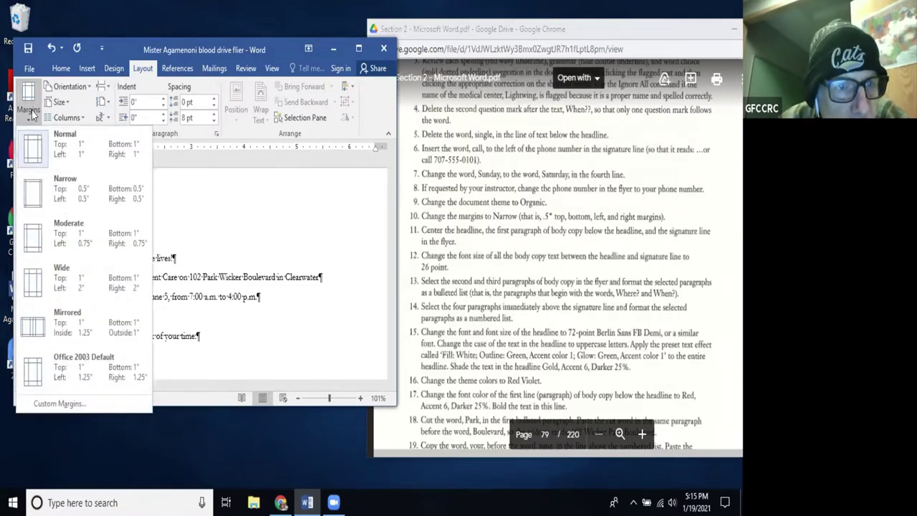
left_click(30, 114)
left_click(30, 115)
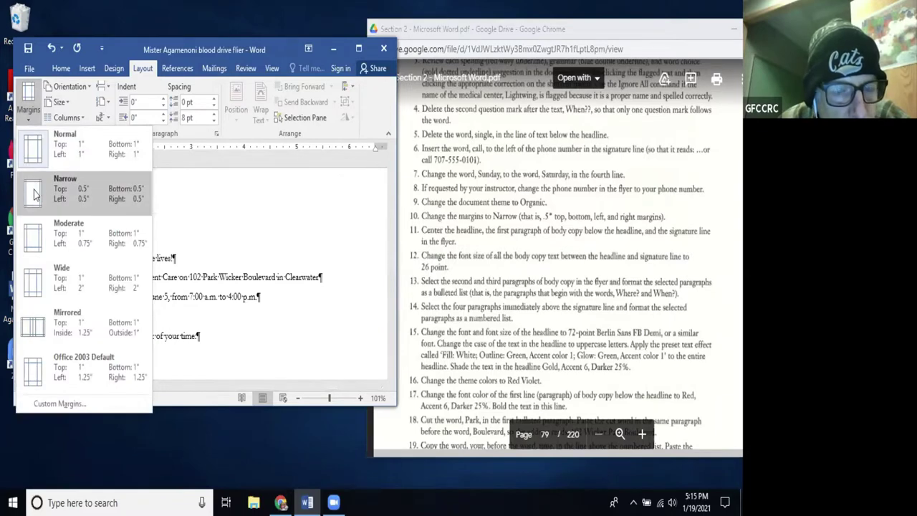
left_click(34, 188)
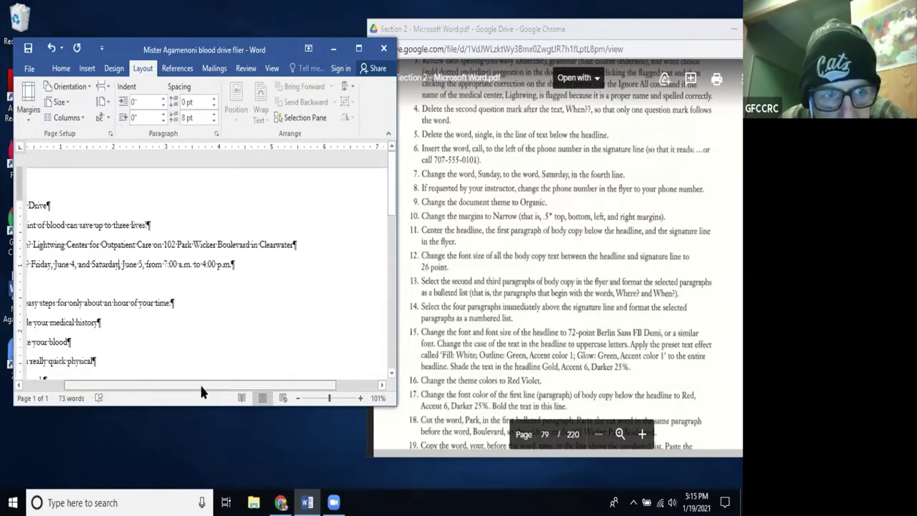
Center the "Blood Drive" headline and the first paragraph of body copy below it
left_click_drag(199, 382, 164, 383)
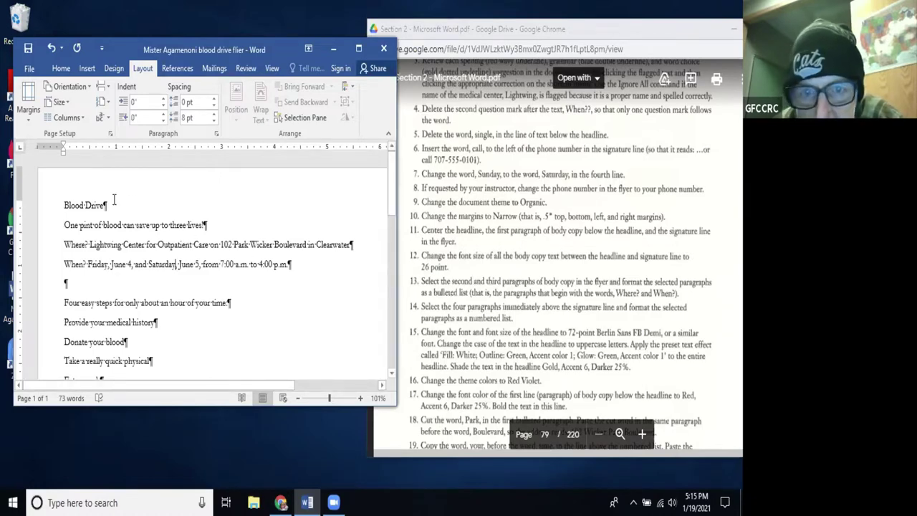
left_click_drag(65, 204, 319, 258)
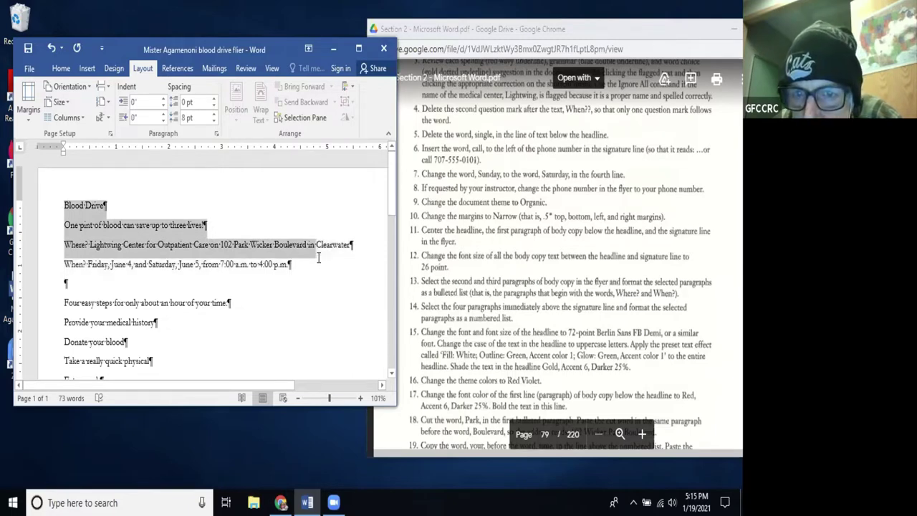
left_click_drag(319, 258, 223, 224)
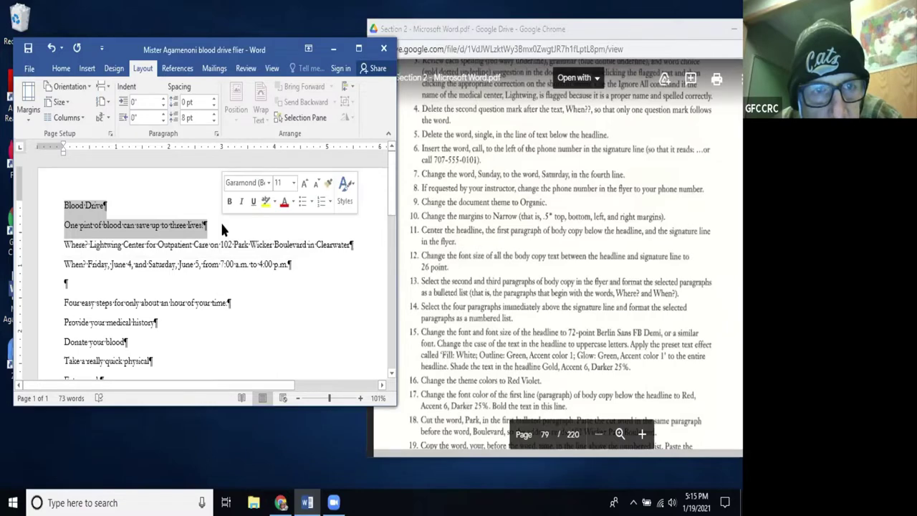
left_click(62, 70)
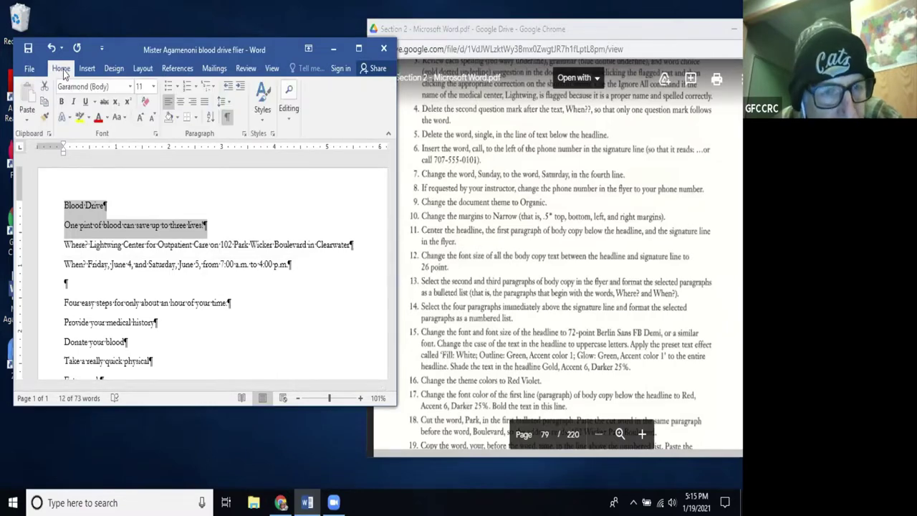
left_click(181, 104)
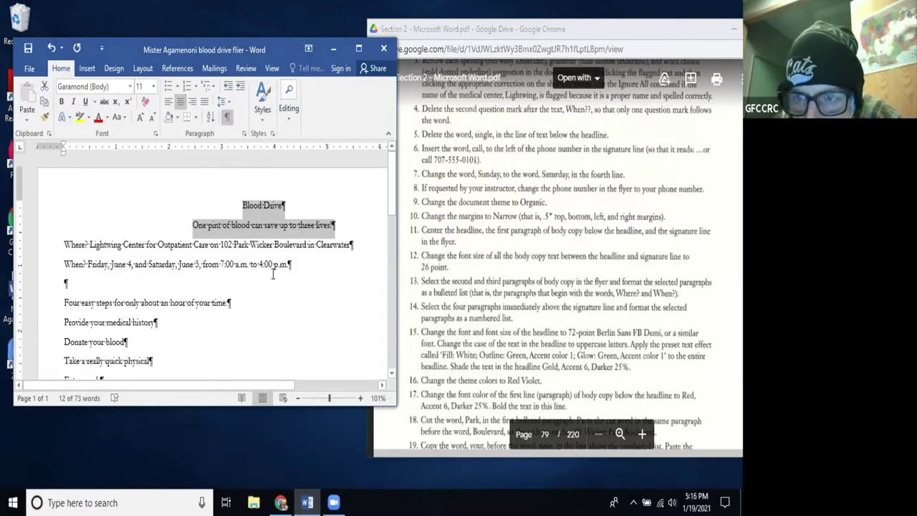
Center the signature line that begins with "For more information" at the end of the flyer
scroll(273, 274, "down", 6)
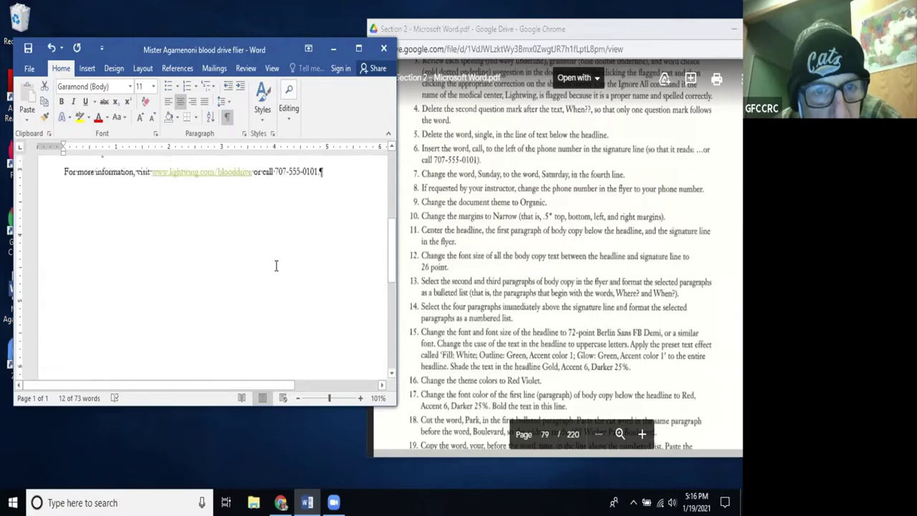
left_click_drag(334, 174, 63, 174)
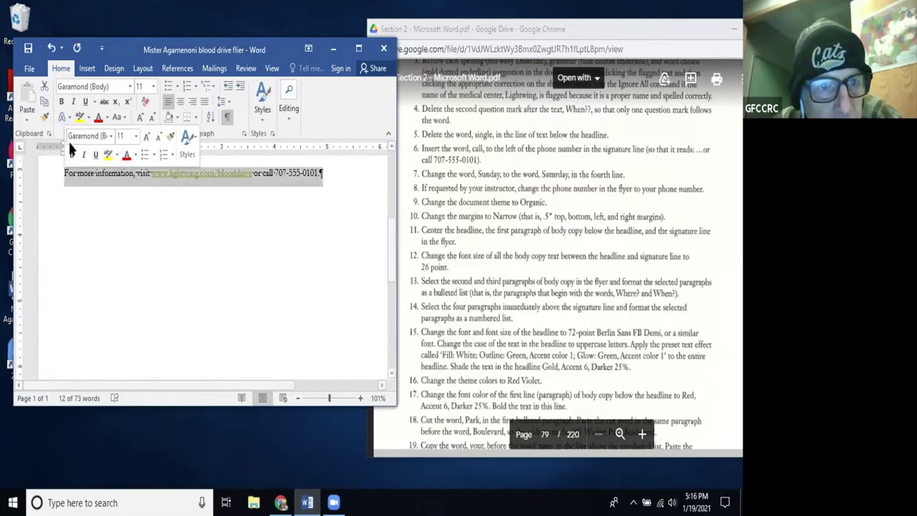
left_click(180, 101)
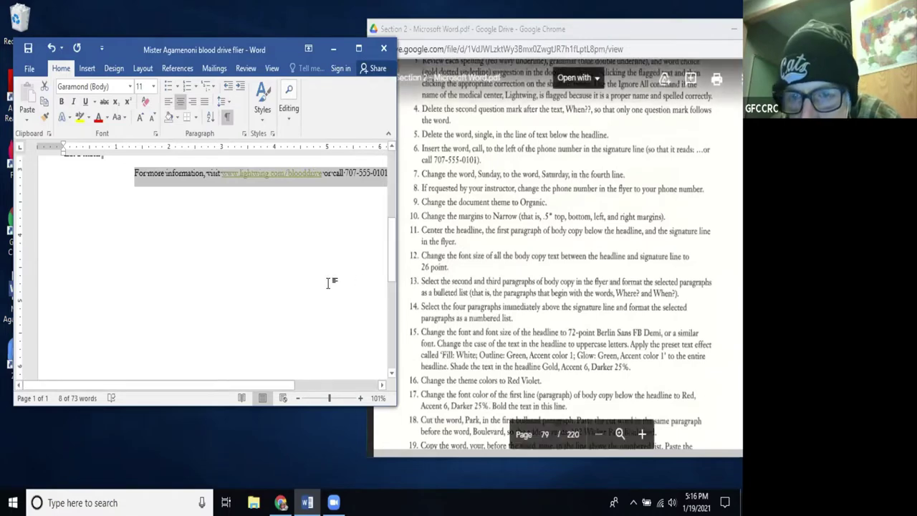
Set the font size of all body copy between the headline and the signature line to 26 point
scroll(328, 283, "up", 1)
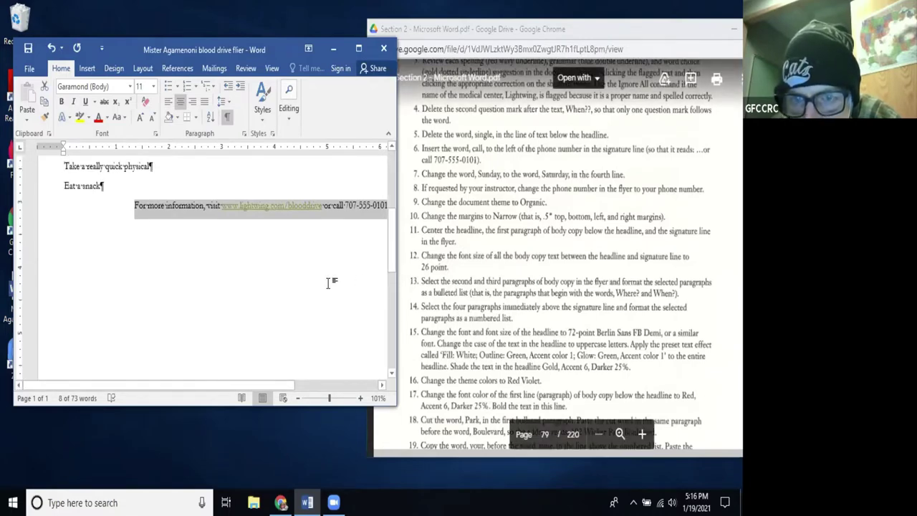
scroll(331, 283, "up", 2)
left_click_drag(109, 247, 50, 228)
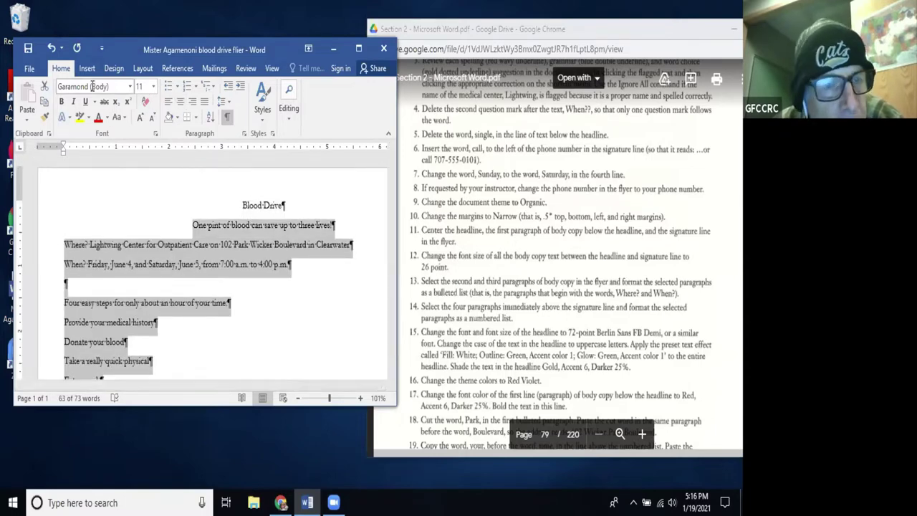
right_click(219, 232)
left_click(275, 191)
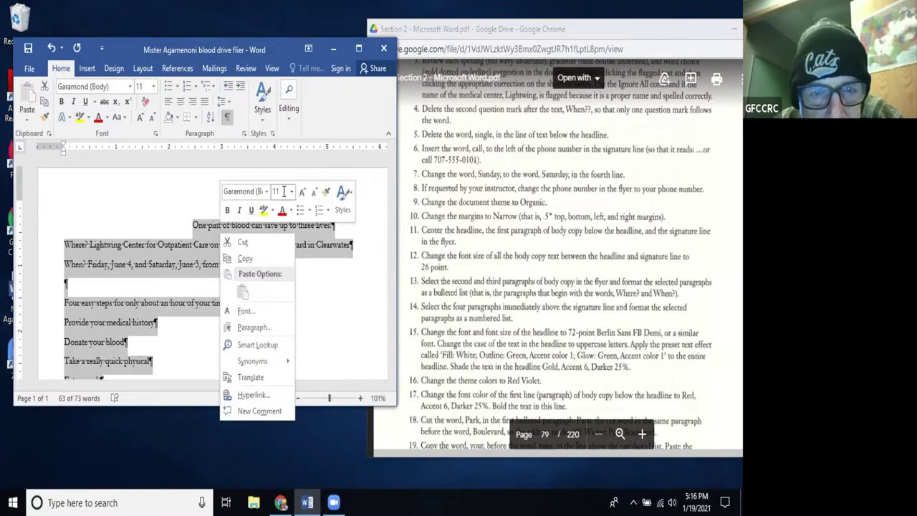
type("26")
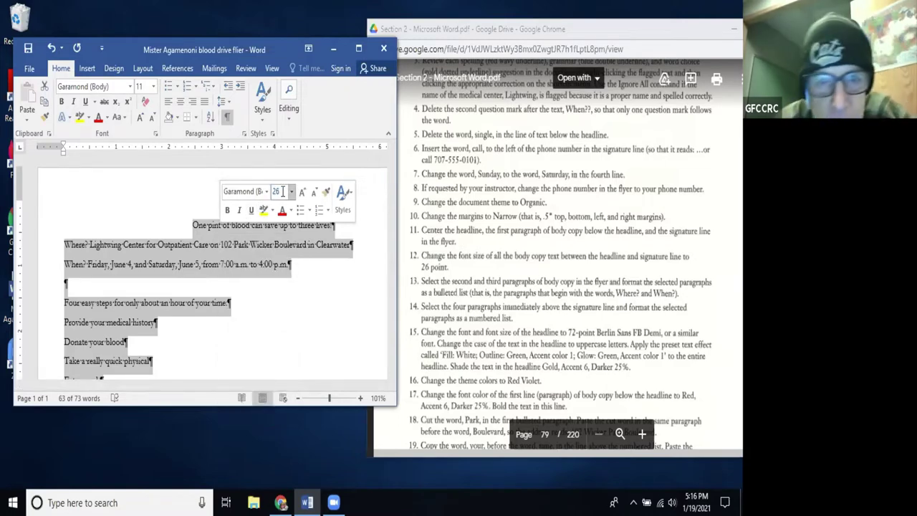
key("Return")
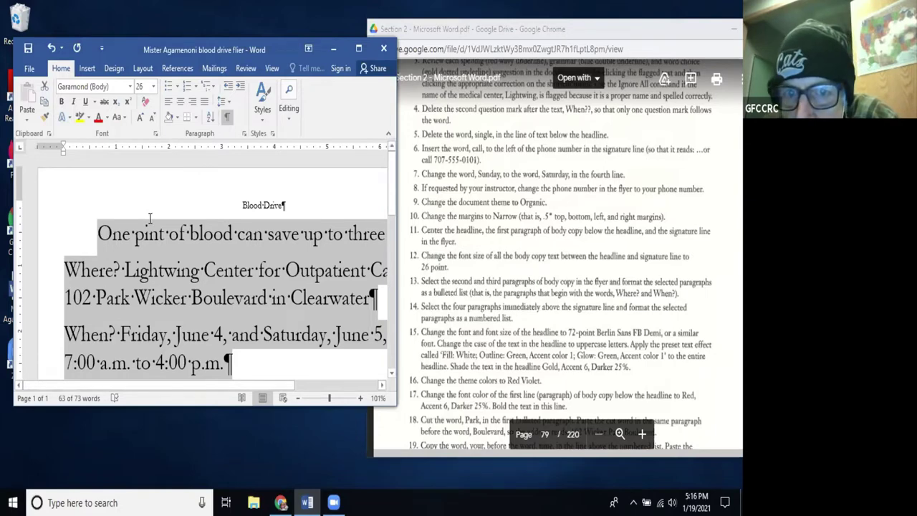
left_click(230, 256)
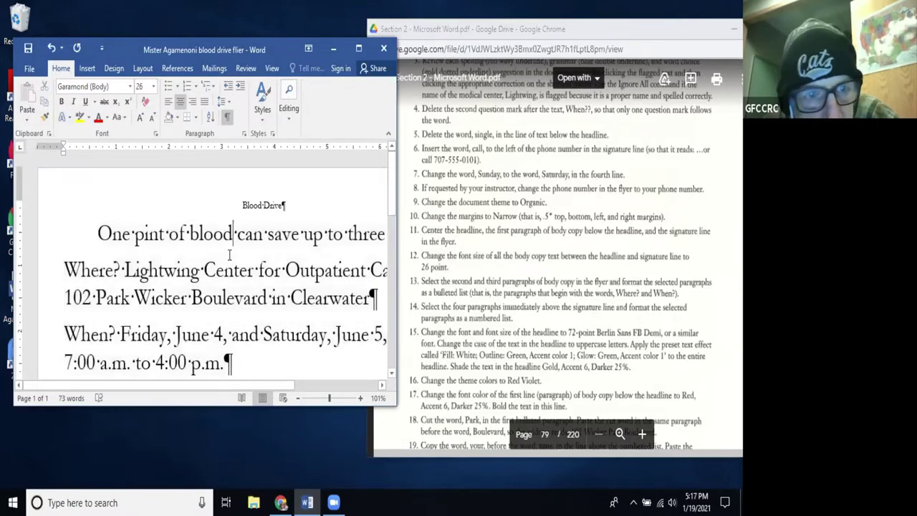
Format the second and third paragraphs of body copy, beginning with "Where?" and "When?", as a bulleted list
scroll(80, 248, "down", 1)
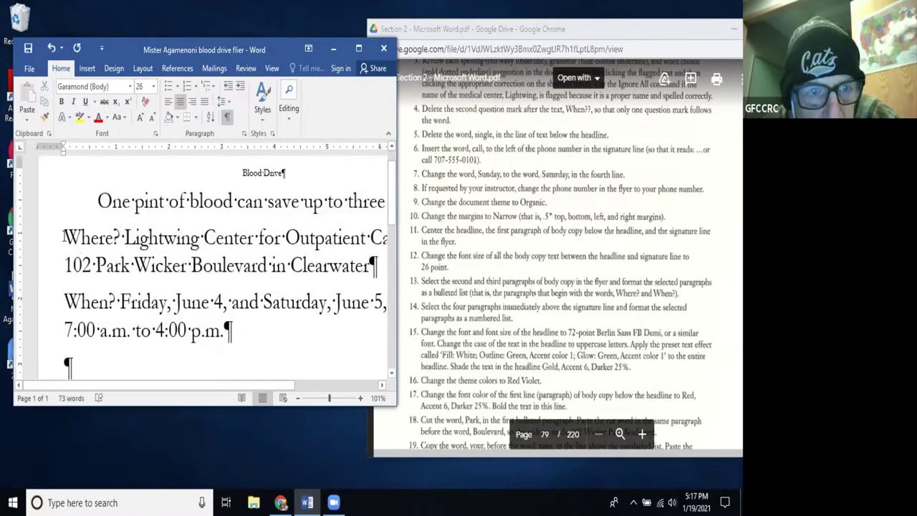
left_click_drag(63, 236, 242, 327)
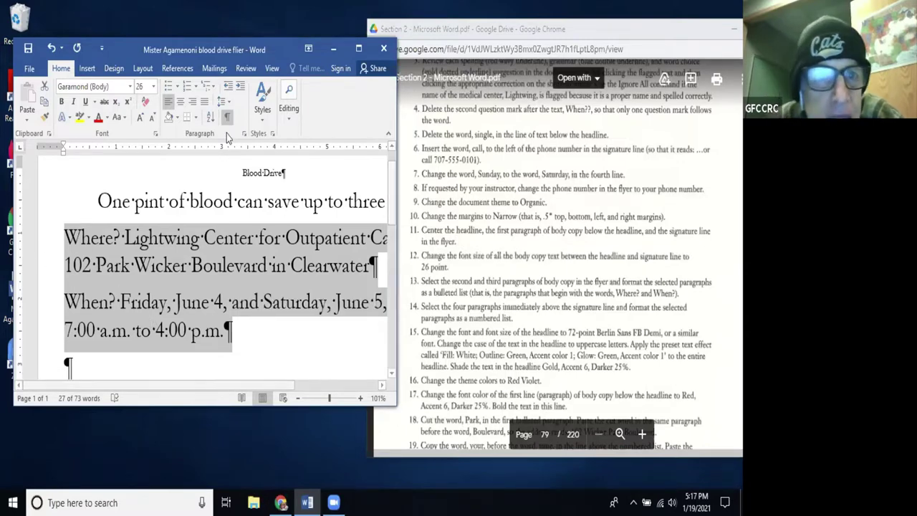
left_click(86, 67)
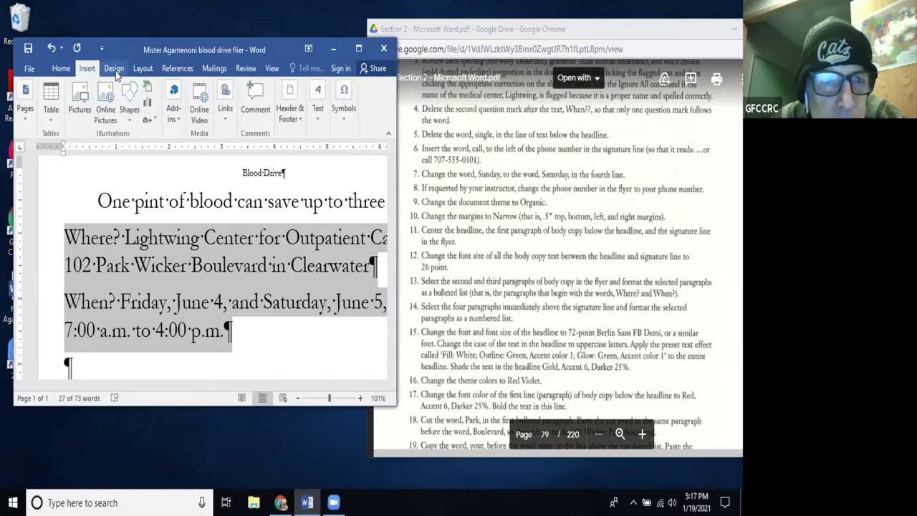
left_click(116, 70)
left_click(61, 68)
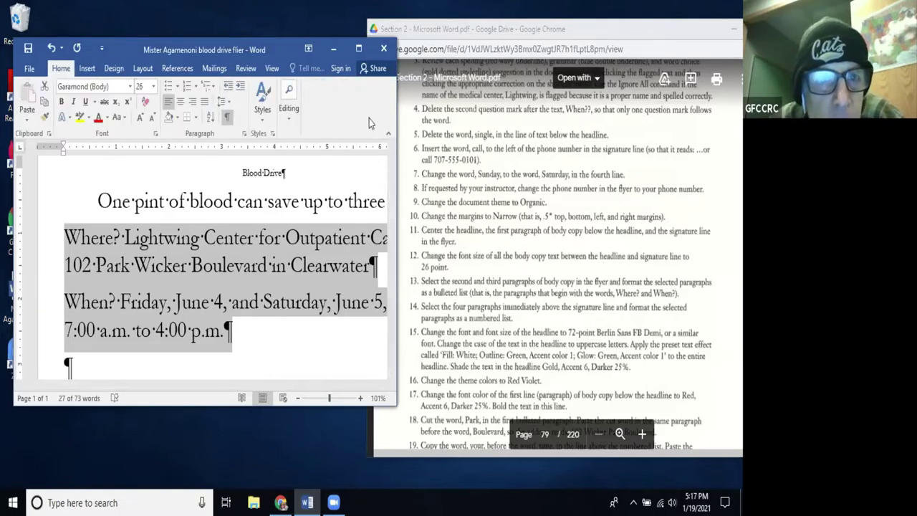
left_click(168, 86)
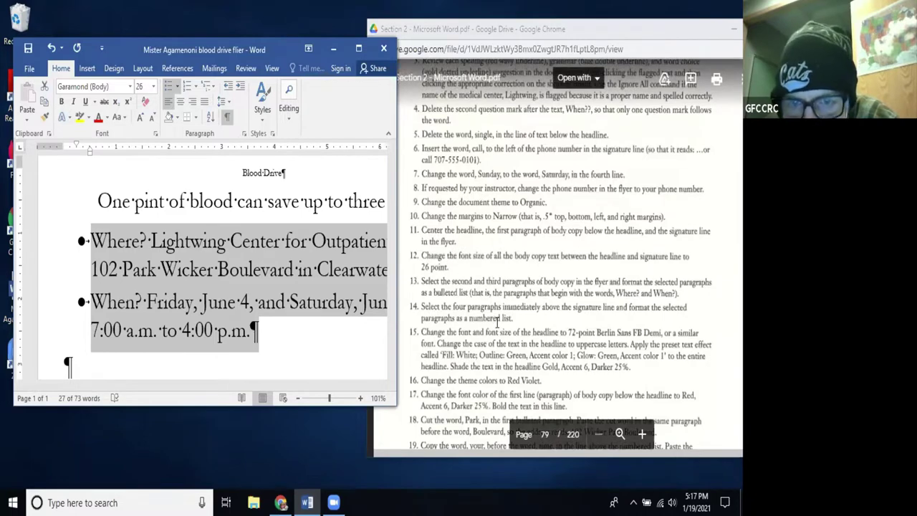
Format the four paragraphs above the signature line, from "Provide your medical history" to "Eat a snack", as a numbered list
scroll(339, 323, "down", 1)
scroll(340, 318, "down", 5)
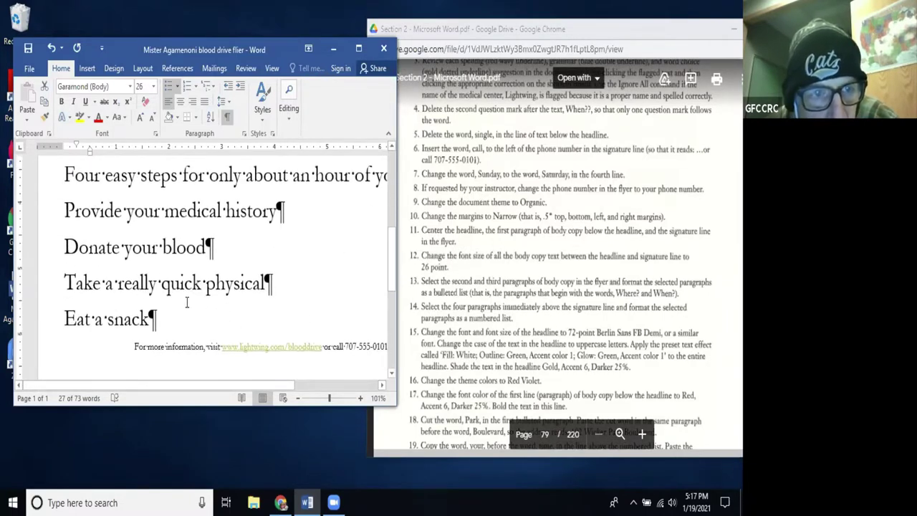
left_click_drag(155, 320, 65, 208)
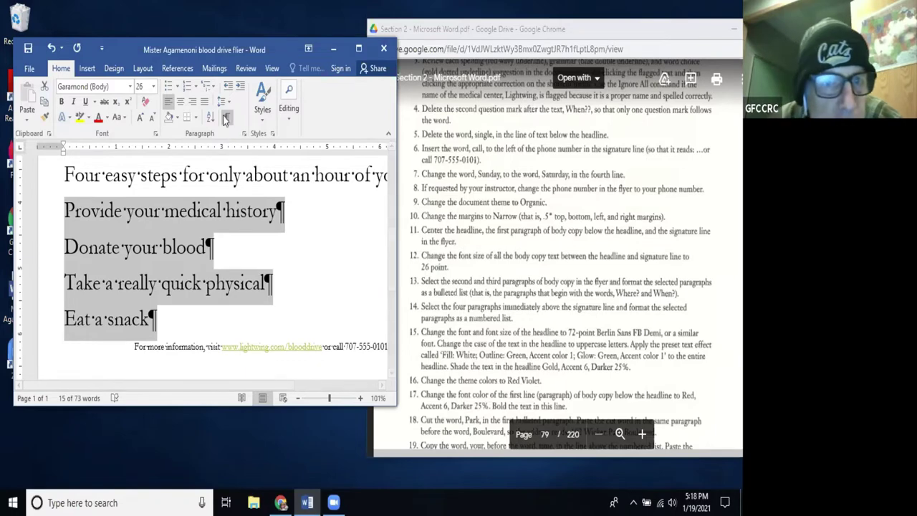
left_click(186, 86)
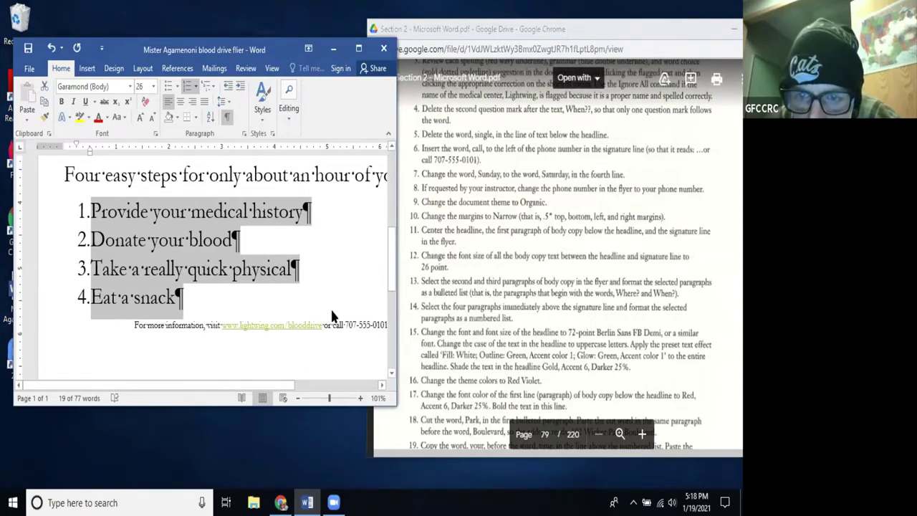
Set the font size of the "Blood Drive" headline to 72 point
scroll(331, 310, "up", 10)
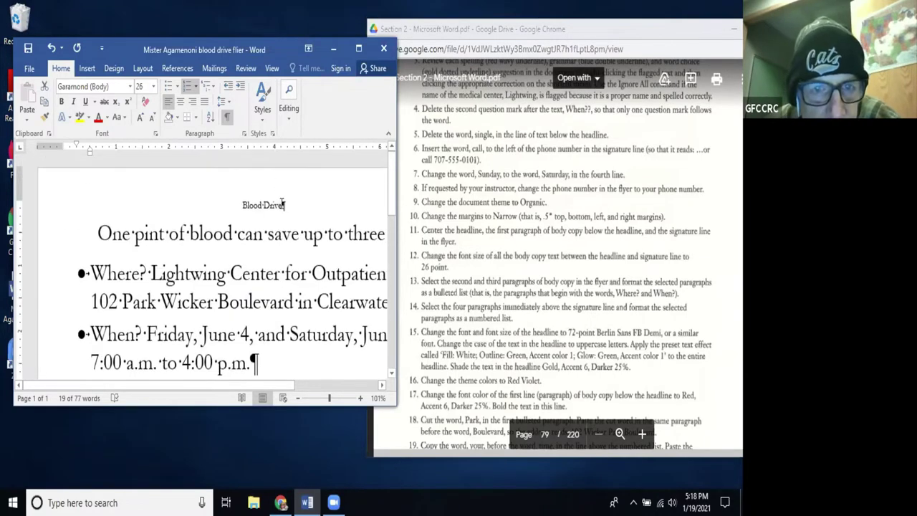
left_click_drag(283, 204, 240, 204)
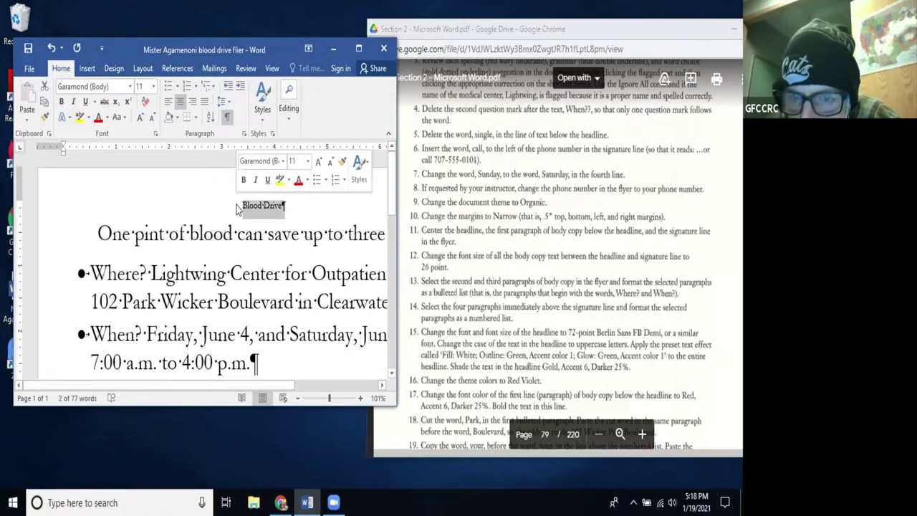
left_click(294, 161)
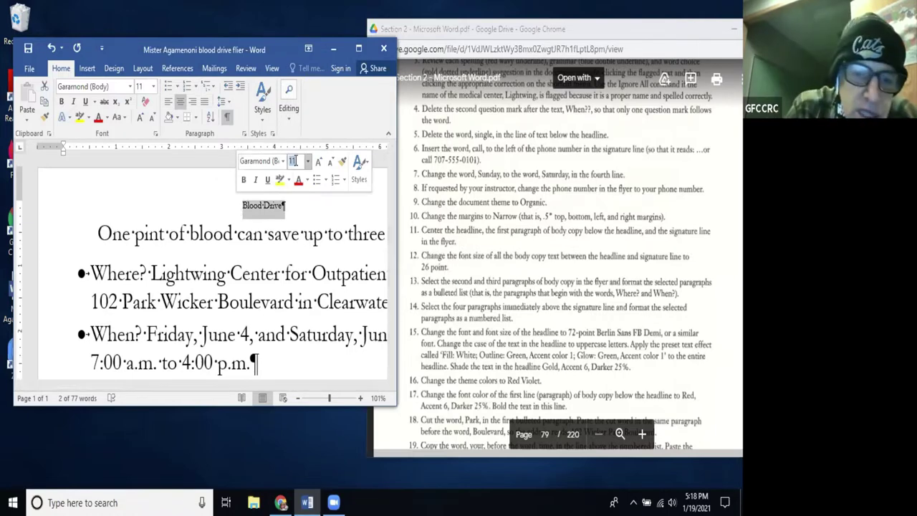
type("72")
key("Return")
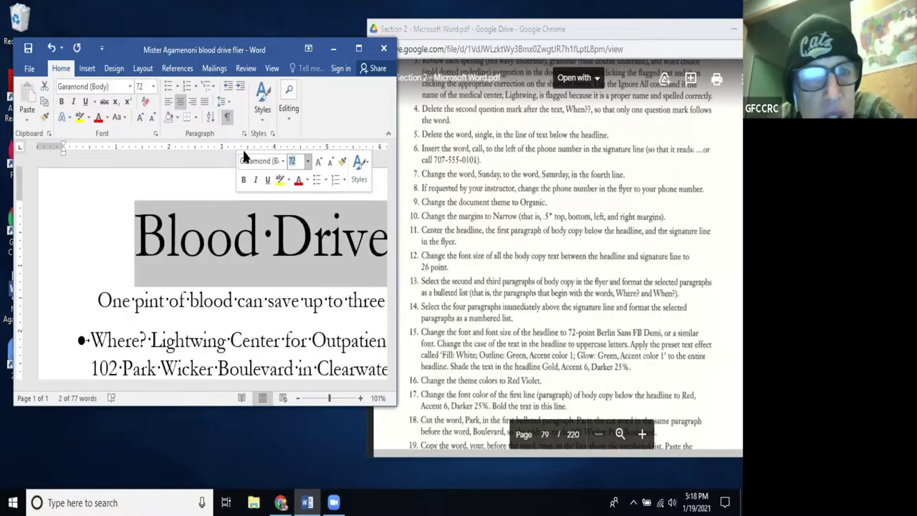
Change the headline's font to Berlin Sans FB Demi and convert its text to uppercase
left_click(130, 86)
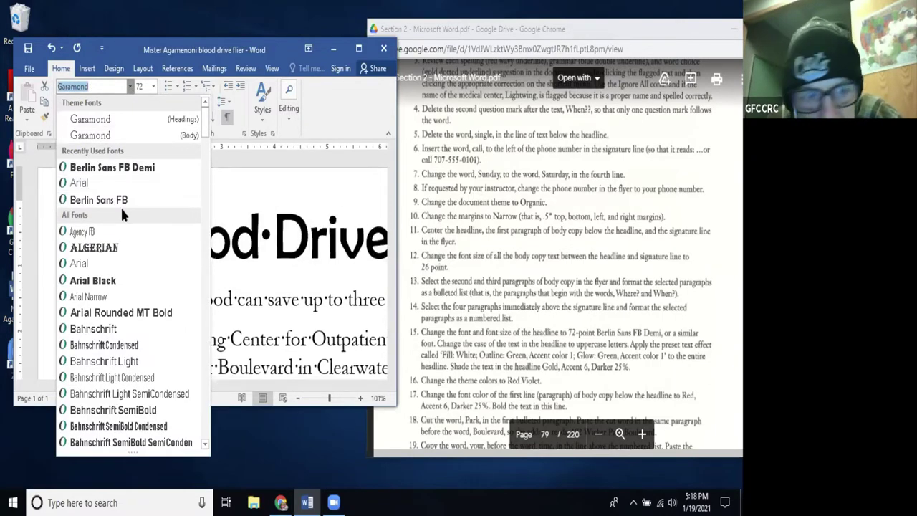
scroll(123, 243, "down", 2)
scroll(123, 248, "down", 2)
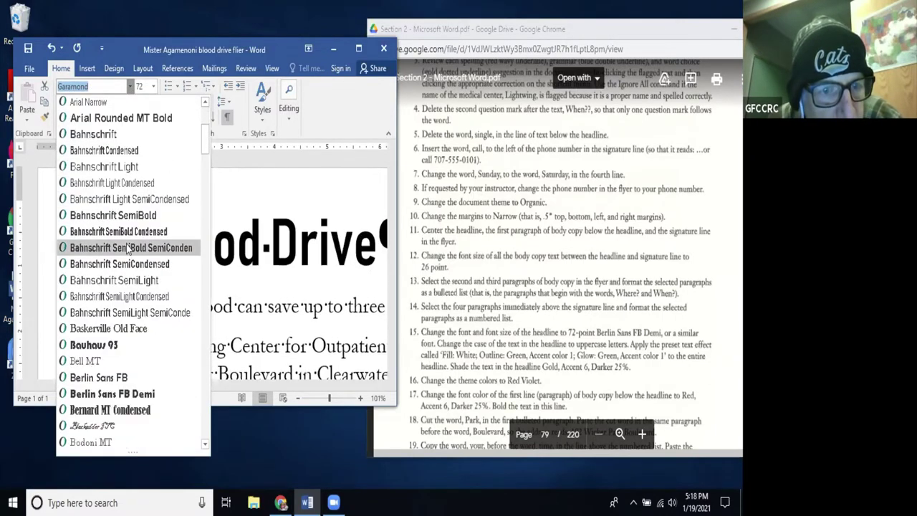
left_click(125, 396)
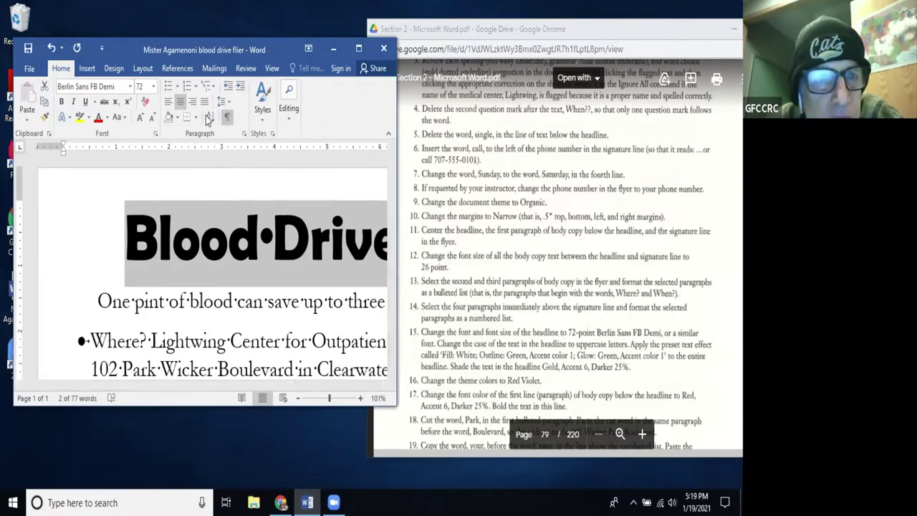
left_click(123, 114)
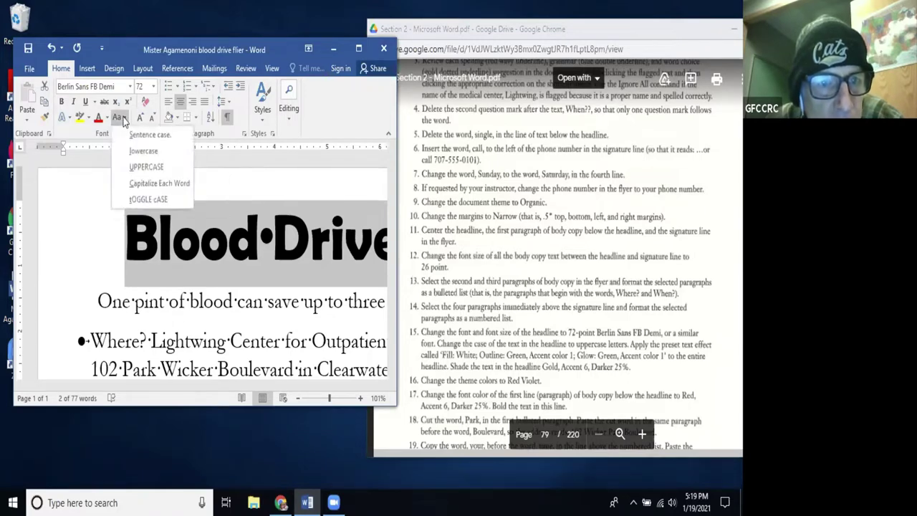
left_click(138, 166)
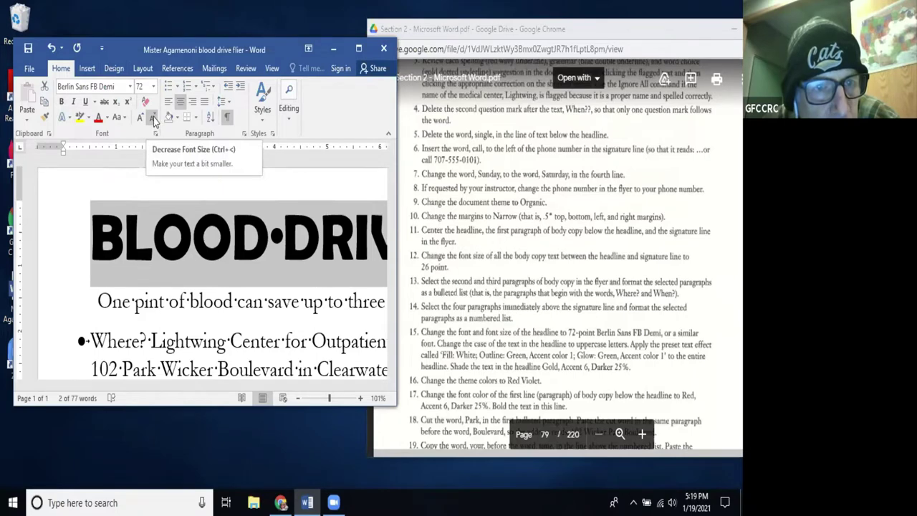
Apply the "Fill: White; Outline: Green, Accent color 1; Glow: Green, Accent color 1" text effect to the headline and shade it Gold, Accent 6, Darker 25%
left_click(108, 119)
left_click(107, 119)
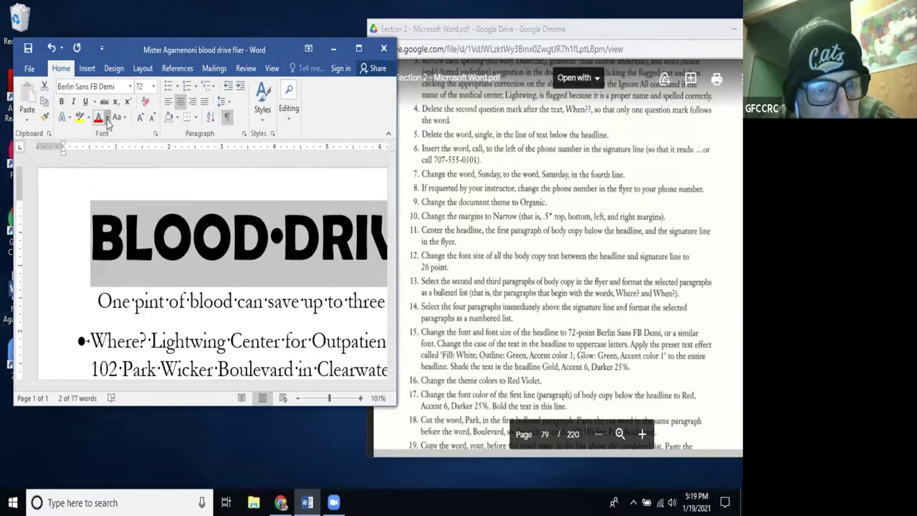
left_click(70, 119)
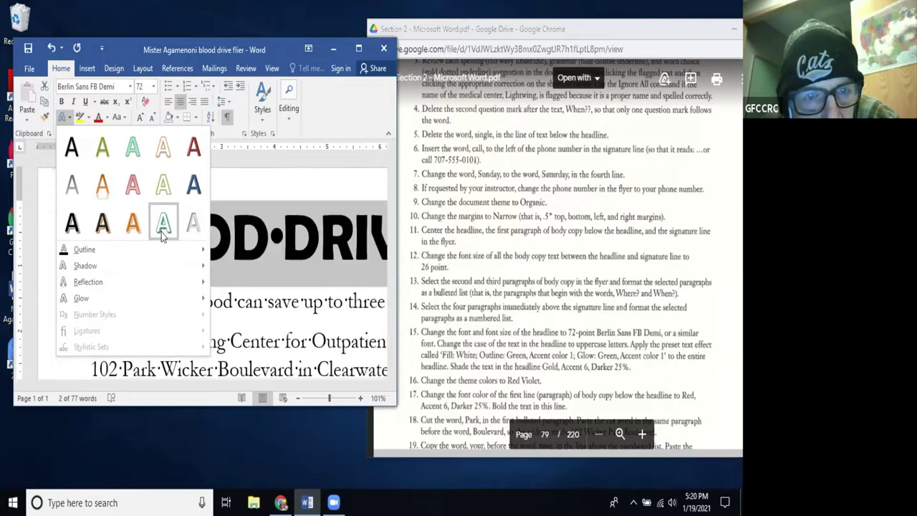
left_click(163, 186)
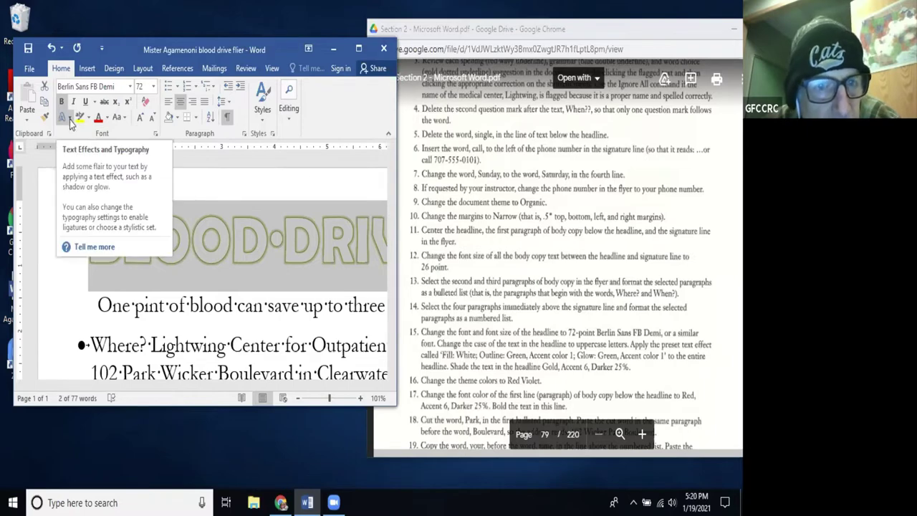
left_click(177, 117)
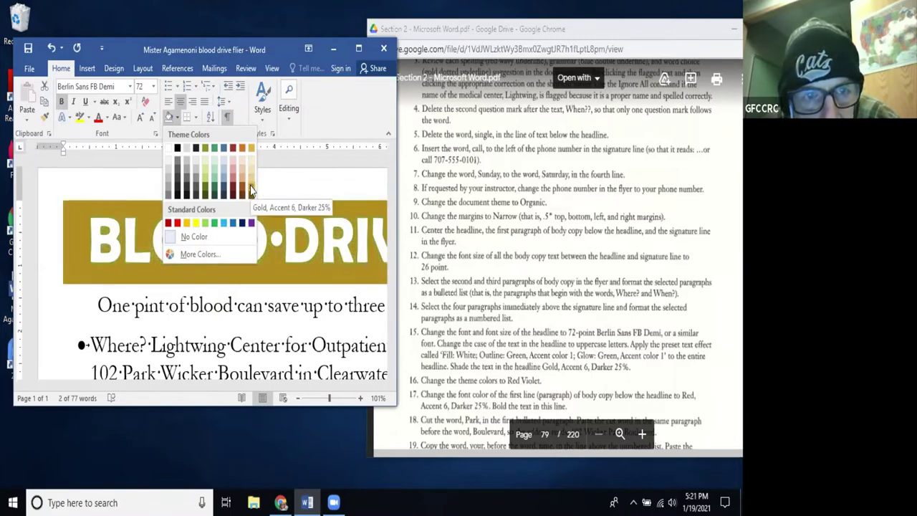
left_click(251, 189)
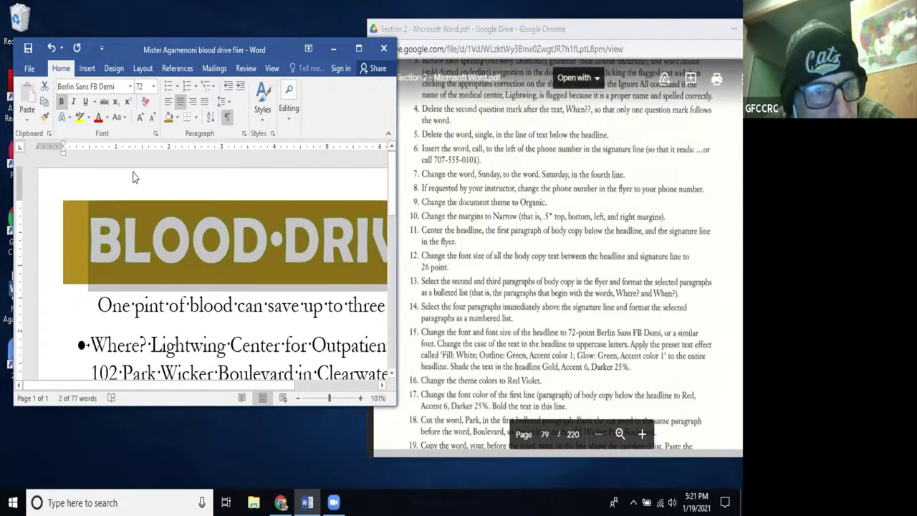
Change the document's theme colors to Red Violet, and check the headline against the sample flyer and the next tasks in the PDF
left_click(109, 69)
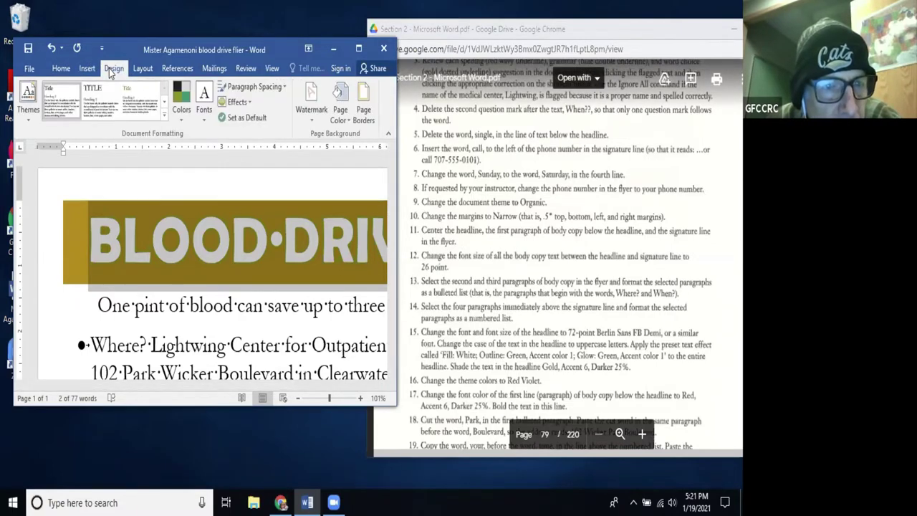
left_click(182, 104)
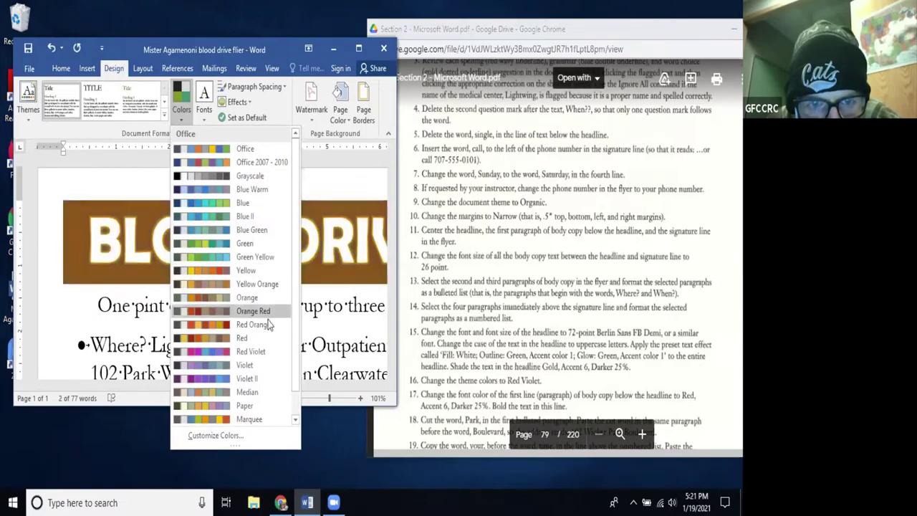
left_click(264, 351)
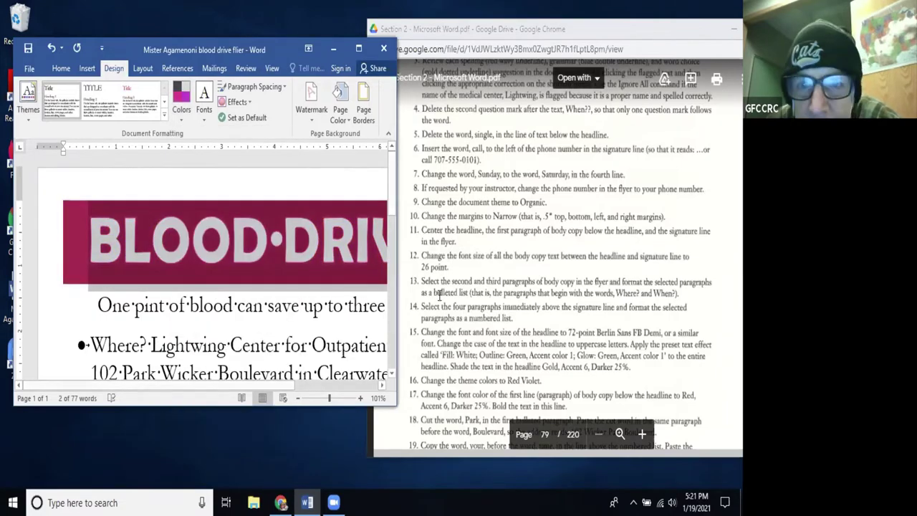
scroll(451, 301, "up", 10)
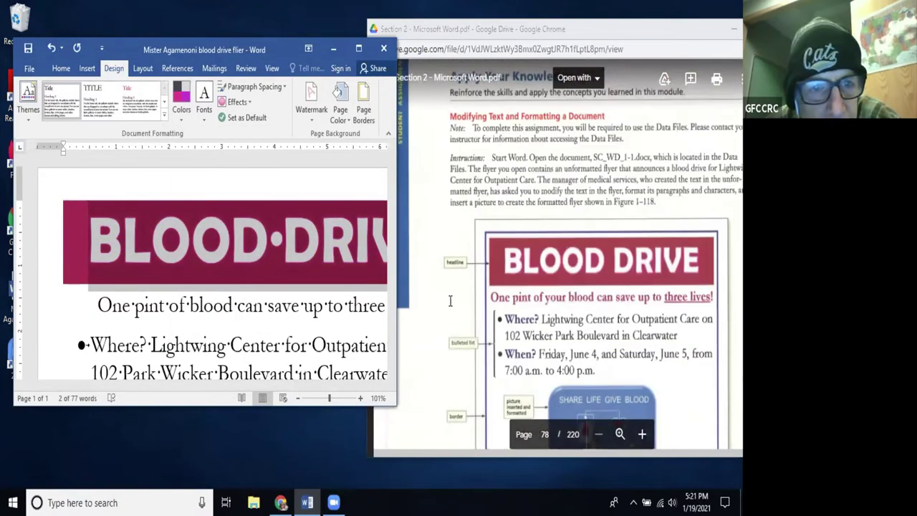
scroll(447, 300, "down", 10)
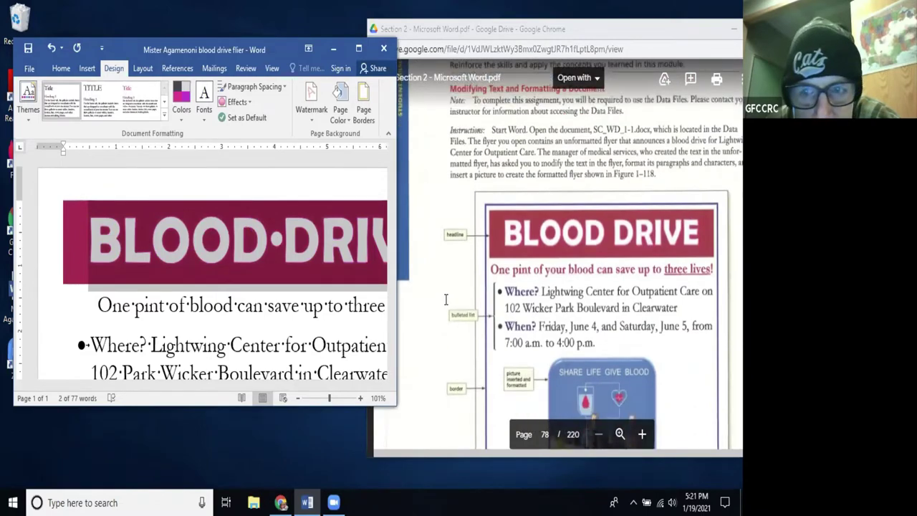
scroll(438, 298, "down", 6)
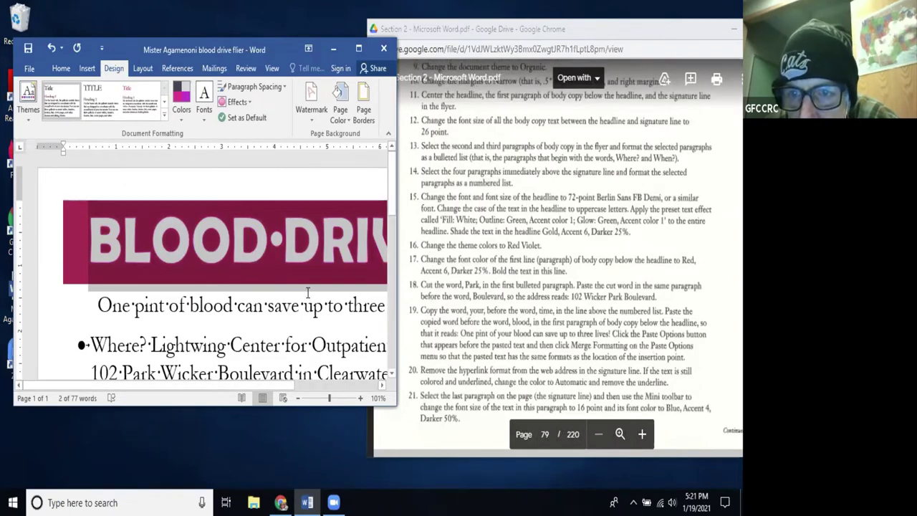
scroll(303, 284, "down", 1)
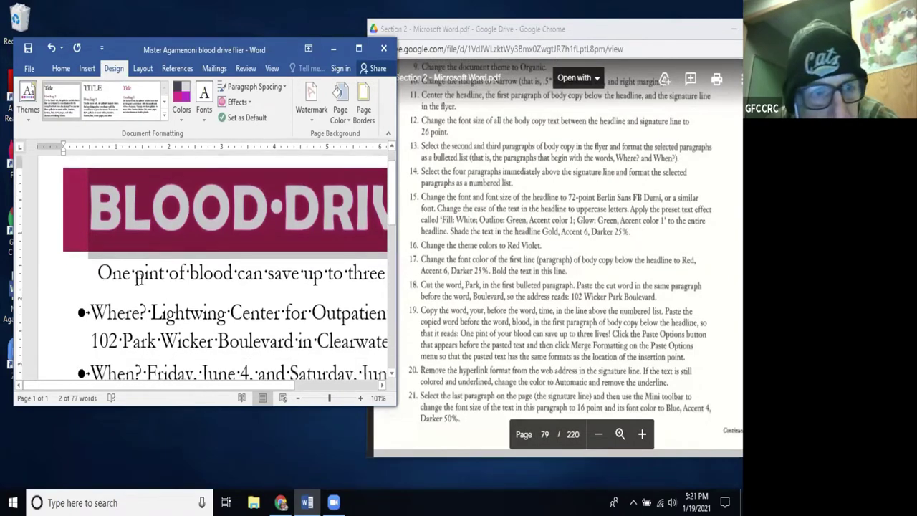
Change the font color of the first body line below the headline to Red, Accent 6, Darker 25% and bold it
left_click_drag(96, 273, 399, 281)
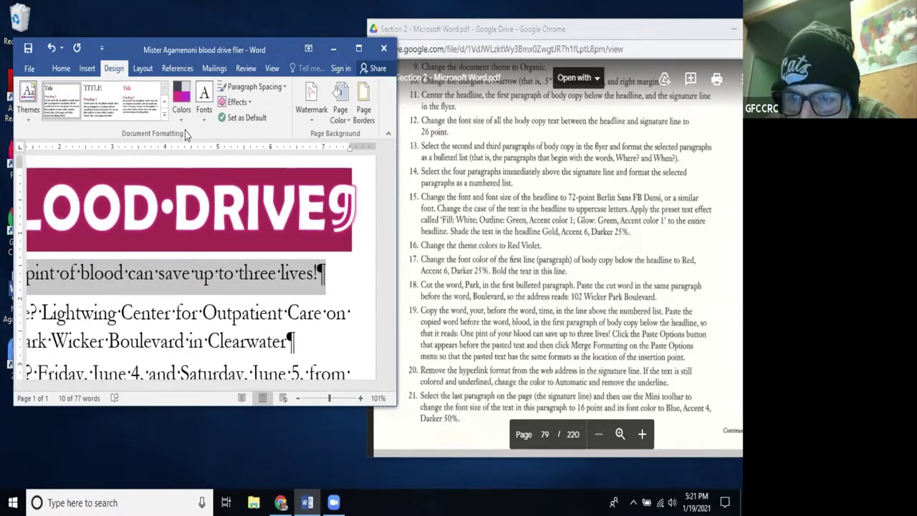
left_click(61, 68)
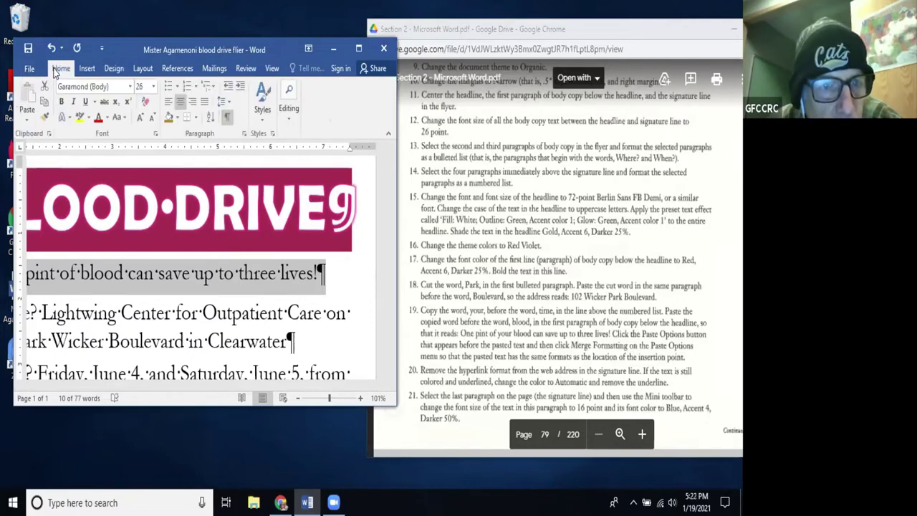
left_click(107, 117)
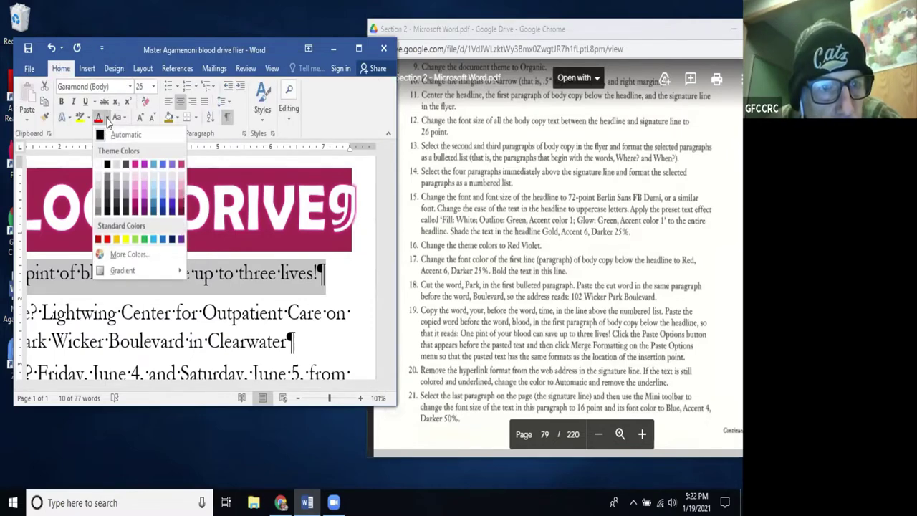
left_click(181, 207)
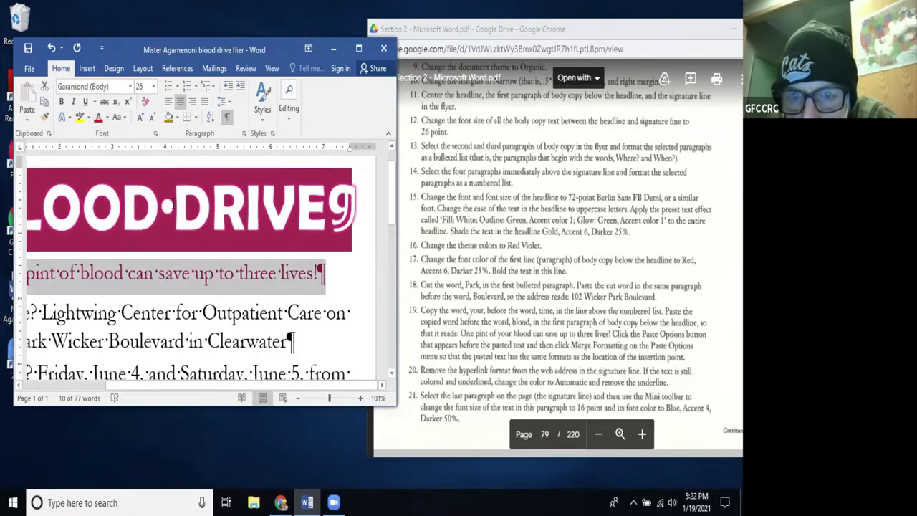
left_click(61, 104)
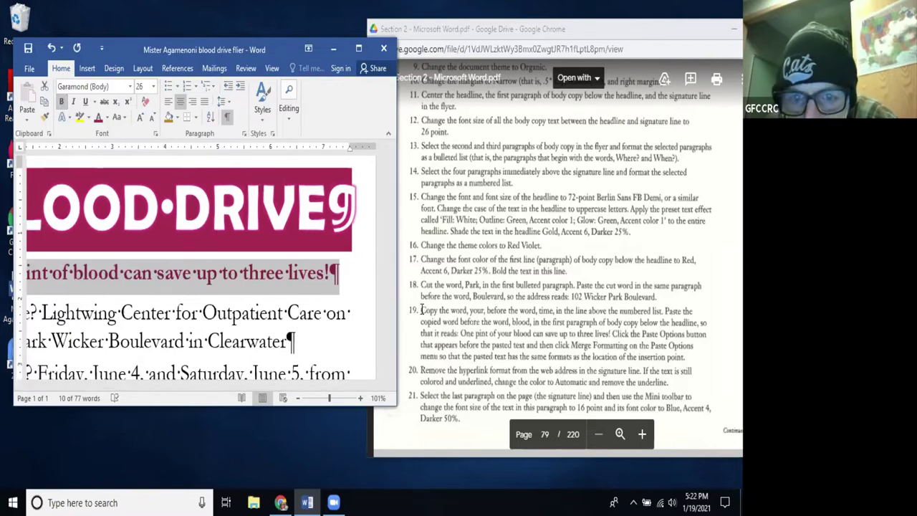
Cut the word "Park" from the first bulleted paragraph
scroll(314, 301, "down", 1)
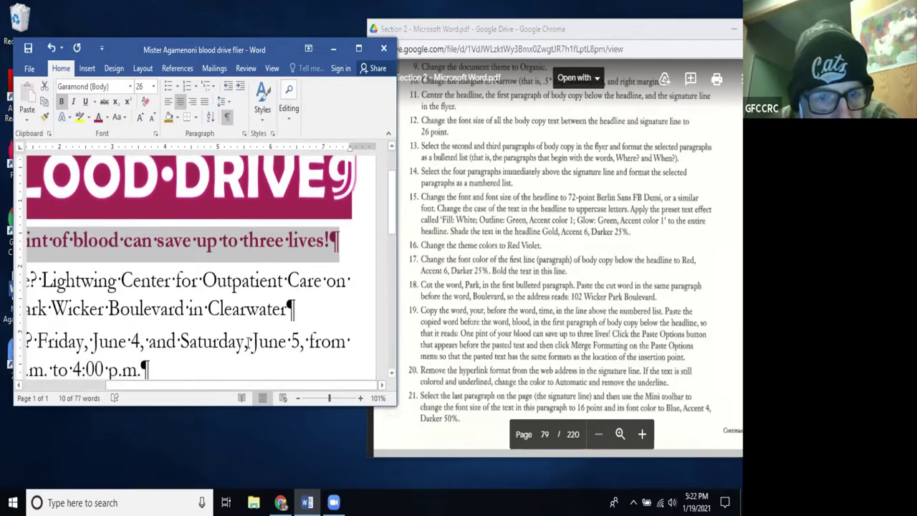
left_click_drag(181, 386, 91, 388)
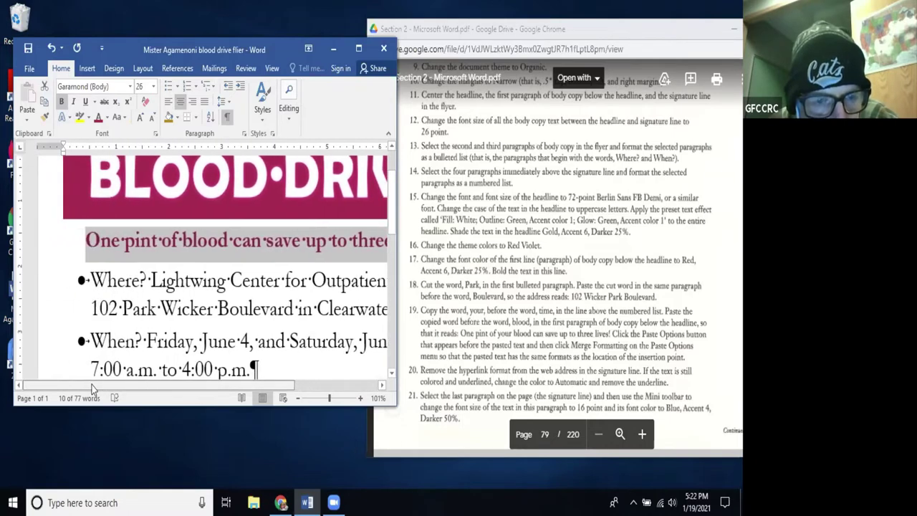
left_click(154, 309)
left_click_drag(148, 308, 120, 309)
left_click(145, 309)
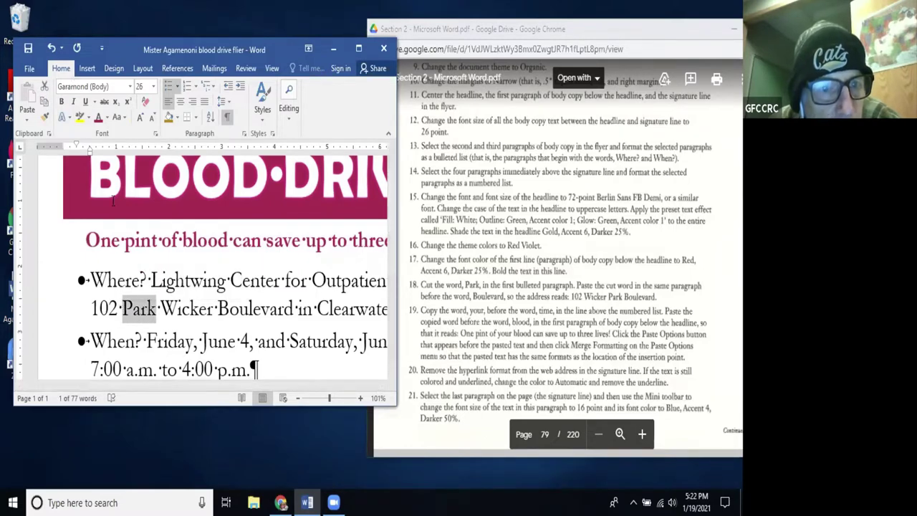
right_click(143, 309)
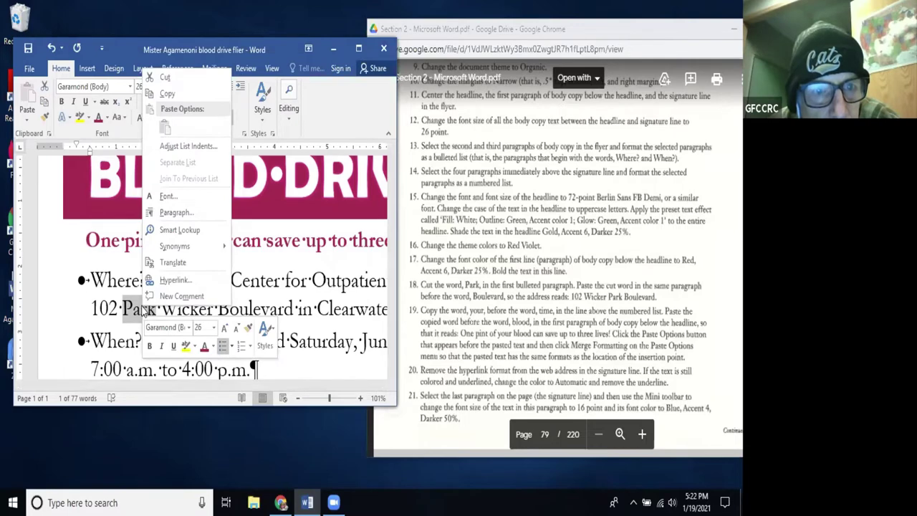
left_click(164, 79)
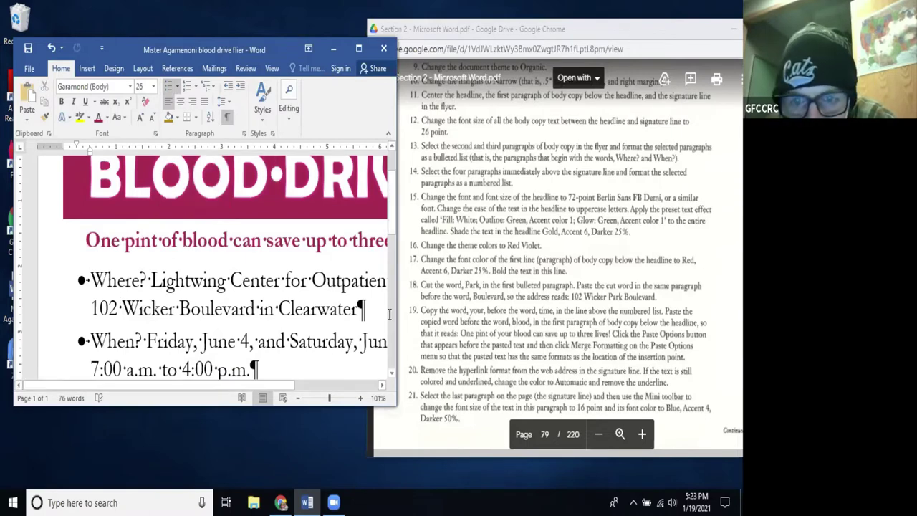
Paste the cut word before "Boulevard" in the first bulleted paragraph
right_click(122, 308)
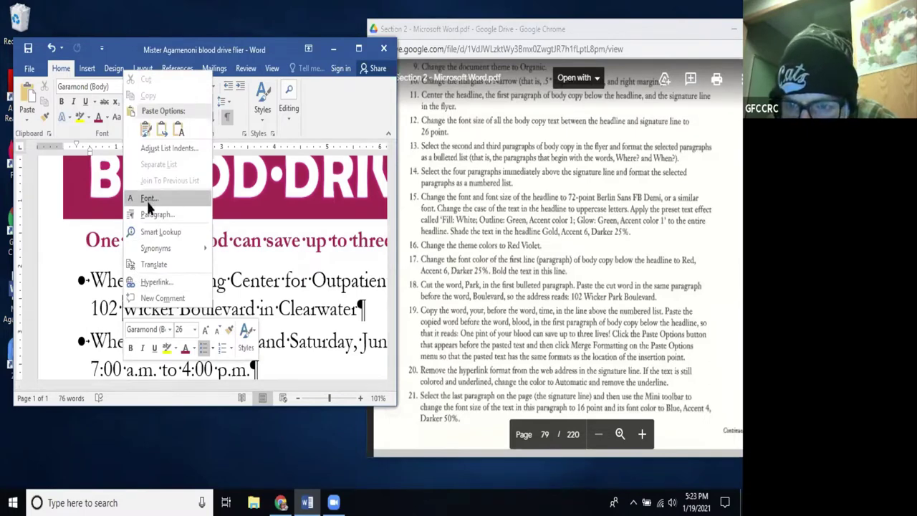
left_click(224, 257)
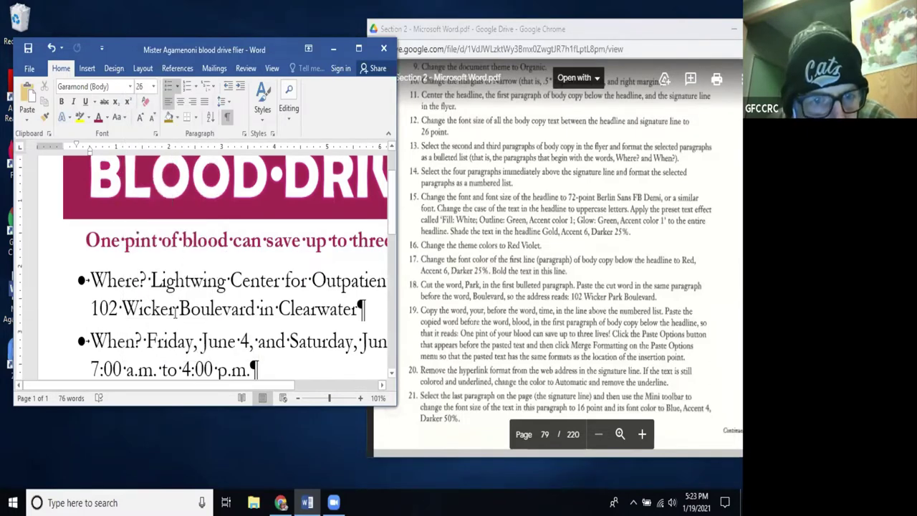
right_click(176, 308)
left_click(198, 131)
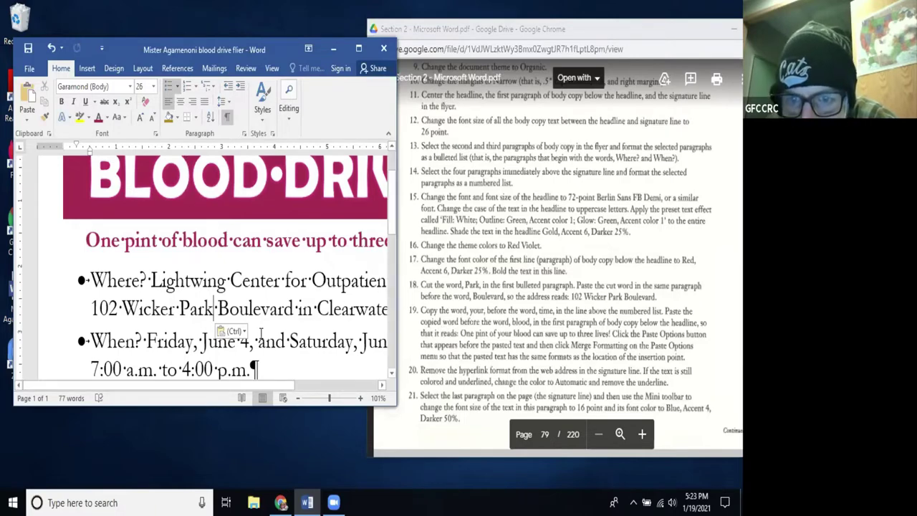
Copy the word "your" before "time" in the line above the numbered list
scroll(261, 334, "down", 2)
scroll(261, 333, "down", 2)
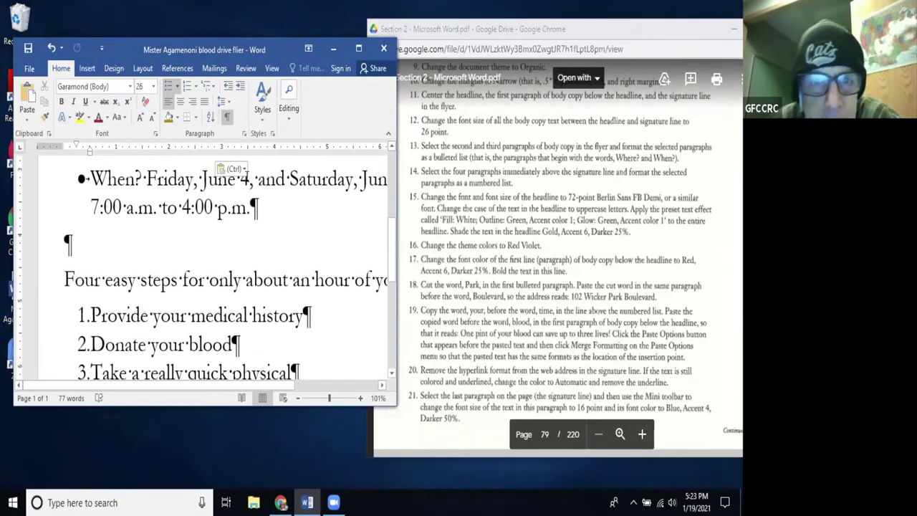
left_click(272, 68)
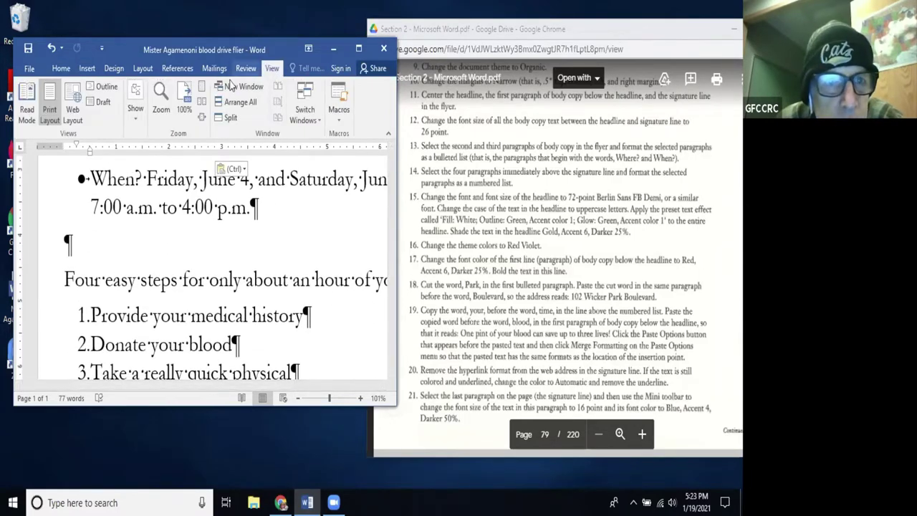
left_click(202, 118)
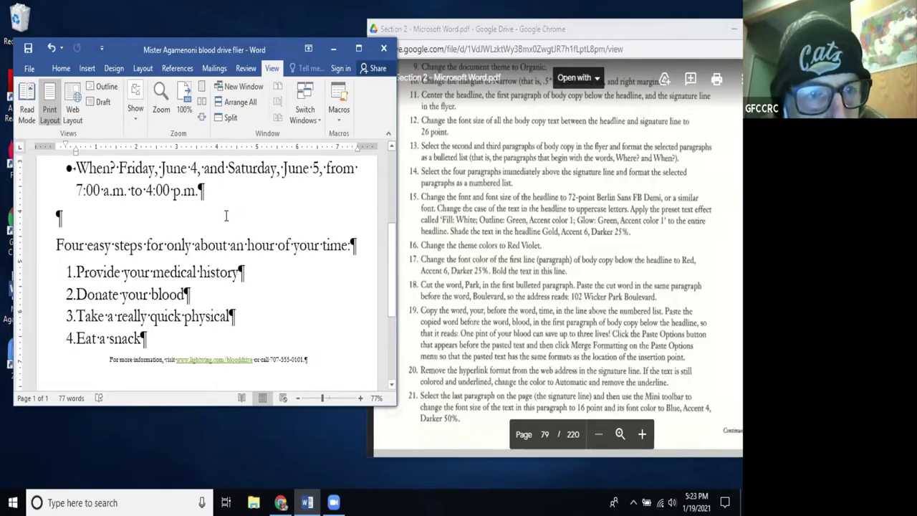
left_click_drag(294, 247, 318, 246)
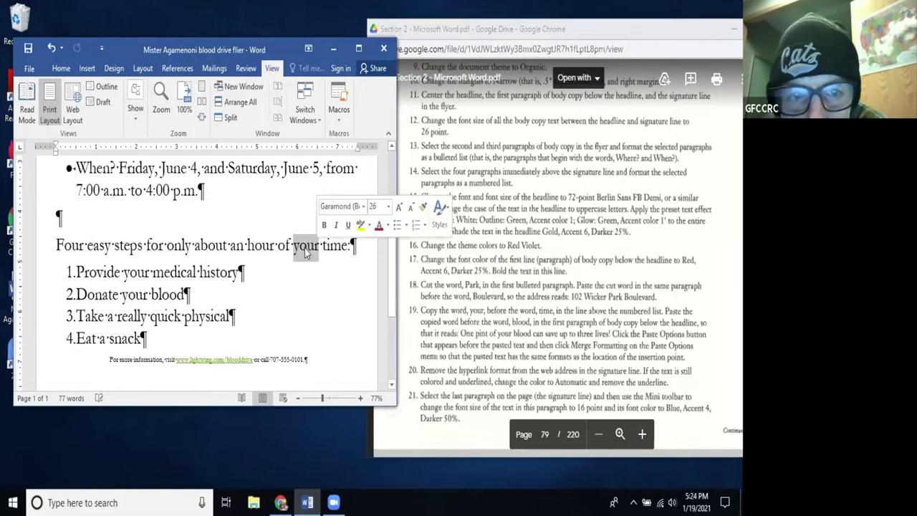
right_click(305, 248)
left_click(321, 275)
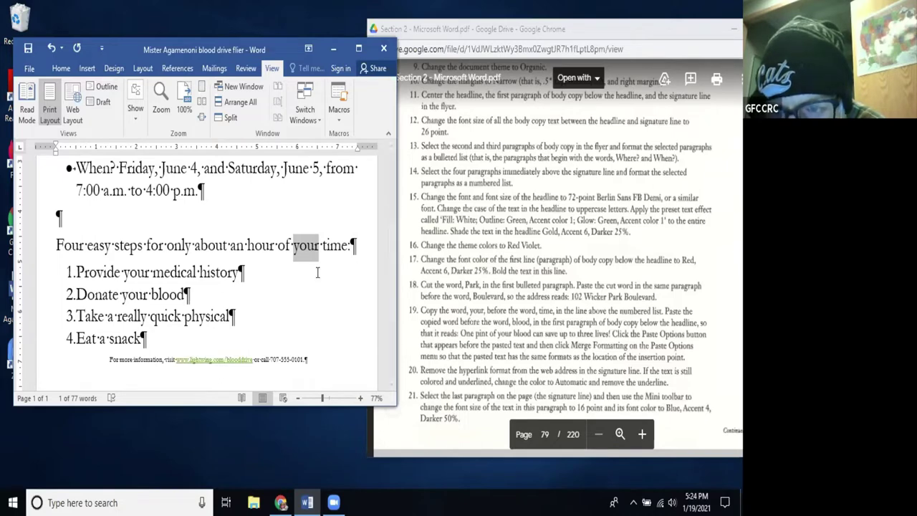
Paste the copied word before "blood" in the first body line below the headline, using Merge Formatting
scroll(306, 270, "up", 3)
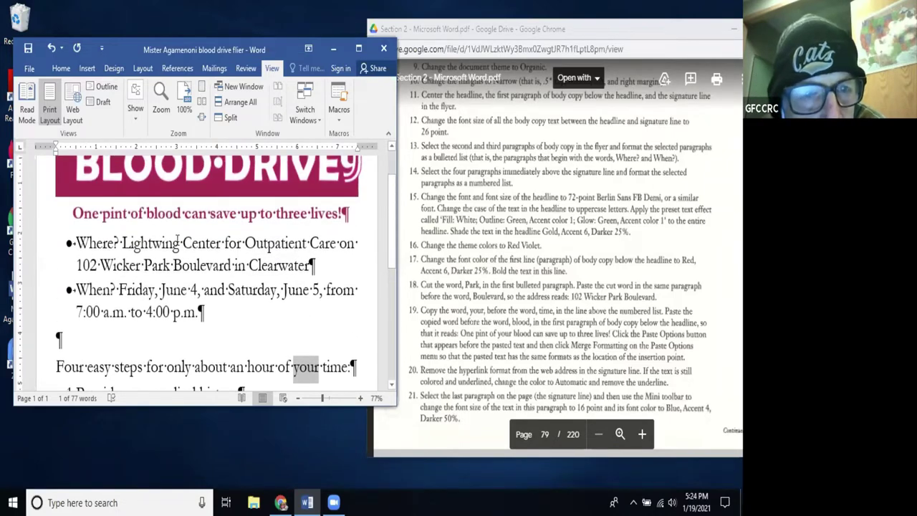
left_click(146, 214)
right_click(147, 214)
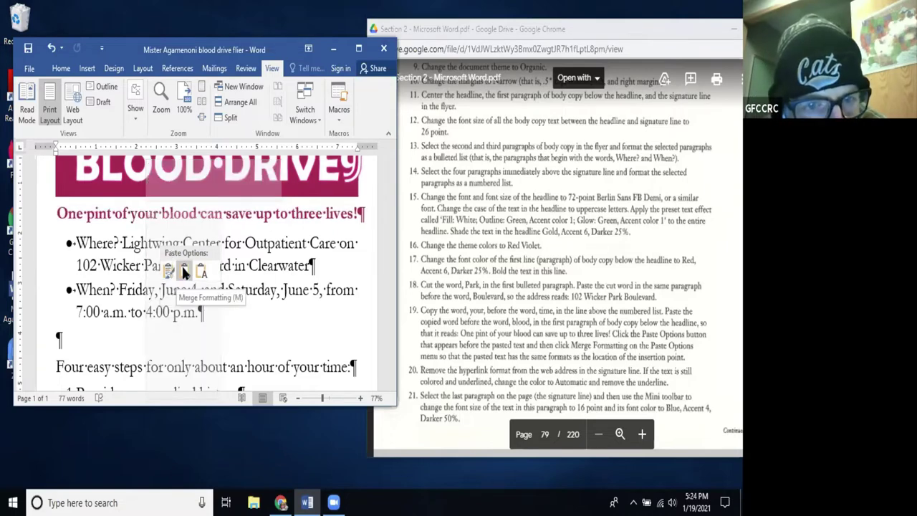
left_click(184, 271)
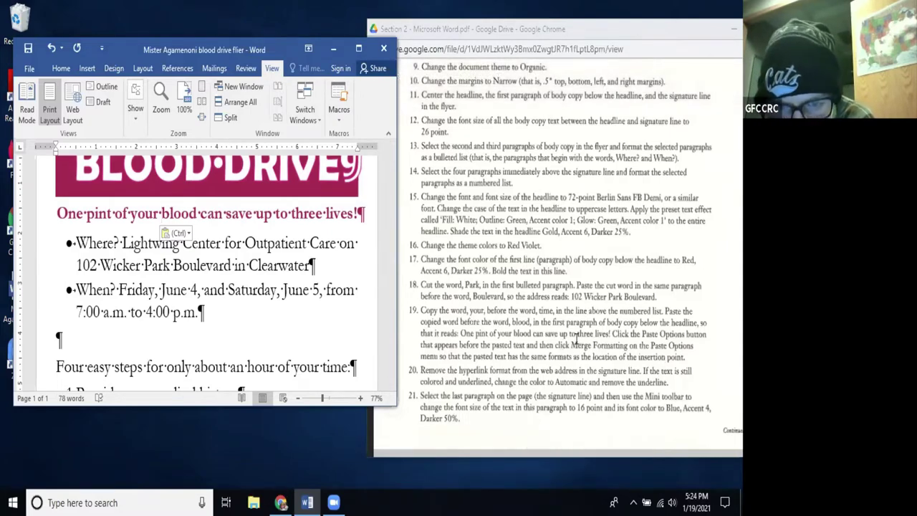
Set the font size of the web address in the signature line to 16 point
scroll(575, 338, "down", 1)
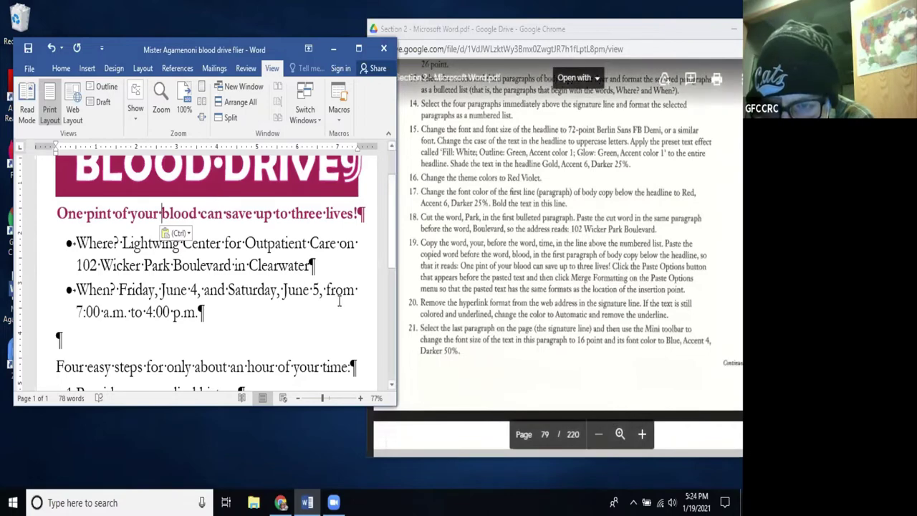
scroll(339, 301, "down", 3)
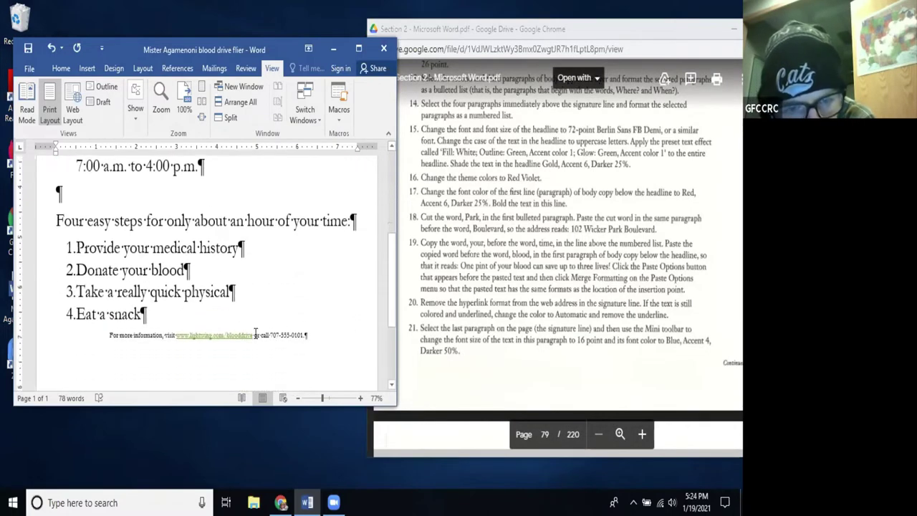
left_click_drag(254, 337, 174, 339)
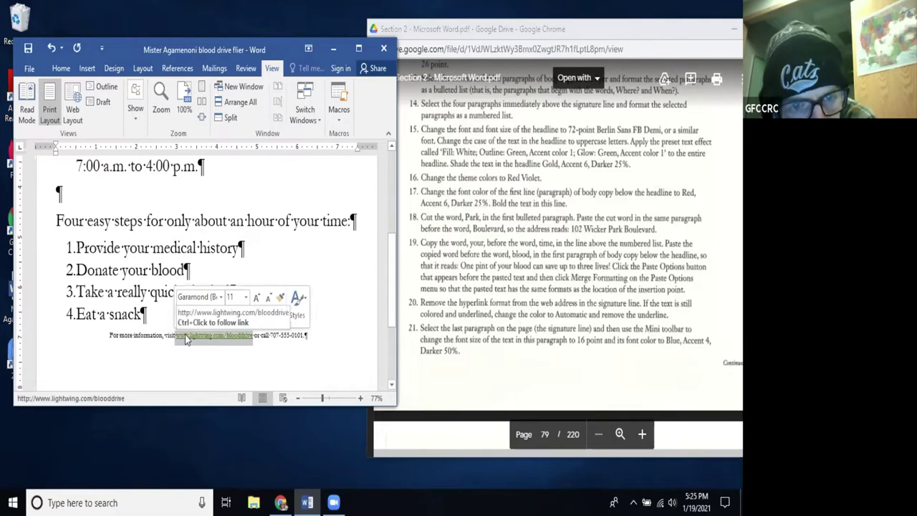
right_click(185, 334)
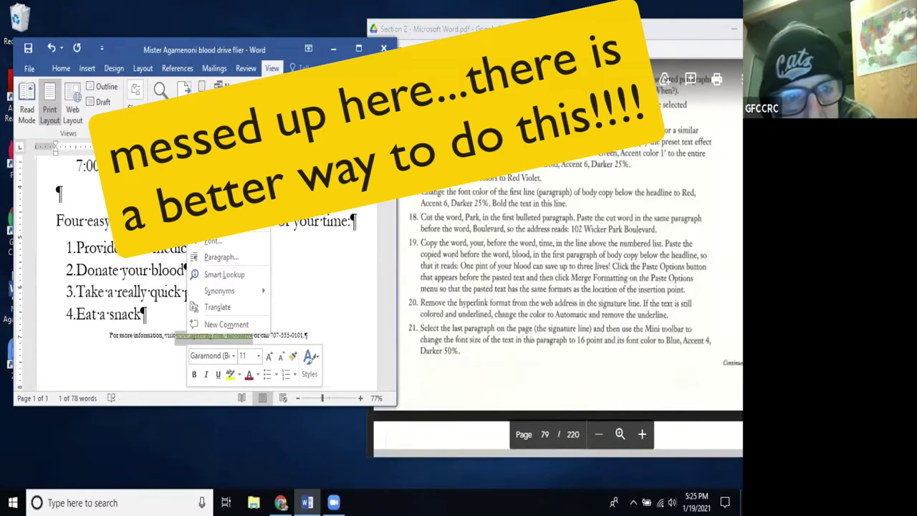
left_click(244, 356)
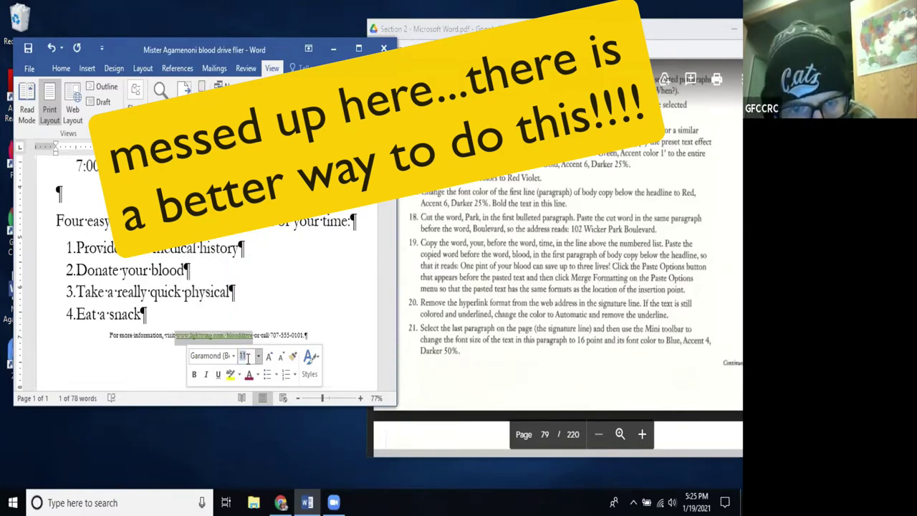
type("16")
key("Return")
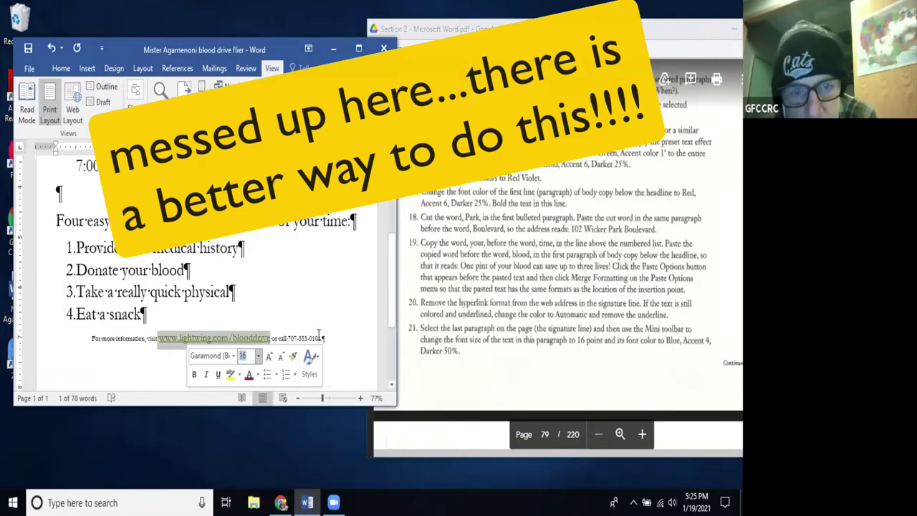
Remove the hyperlink formatting from the web address, clearing its underline and setting its font color to Automatic
right_click(249, 337)
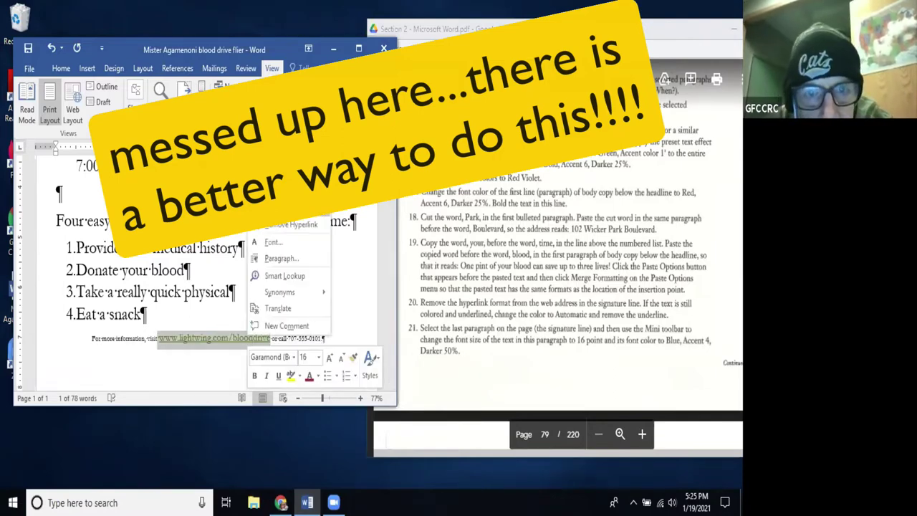
left_click(292, 224)
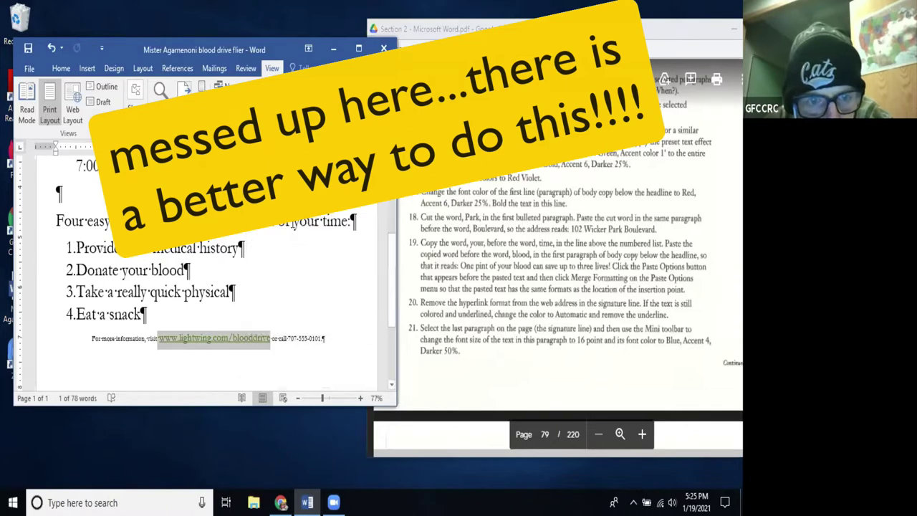
right_click(237, 338)
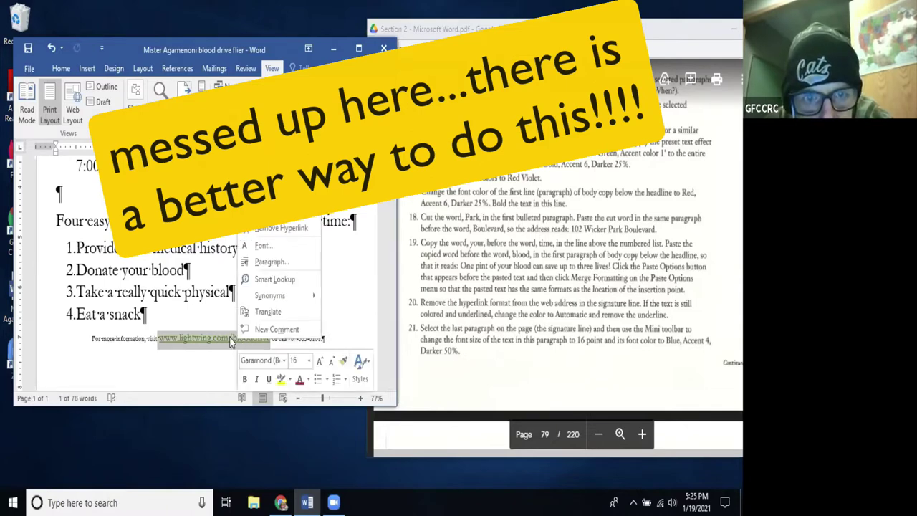
left_click(61, 68)
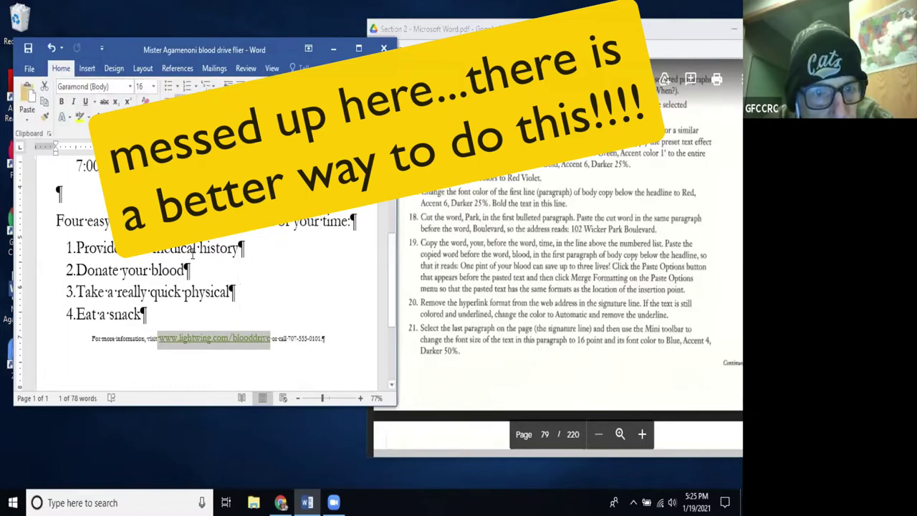
right_click(239, 341)
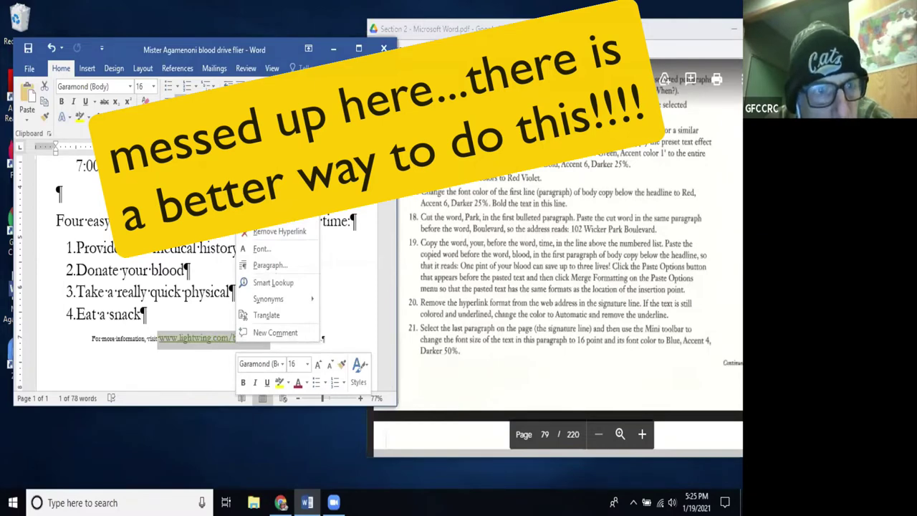
left_click(86, 102)
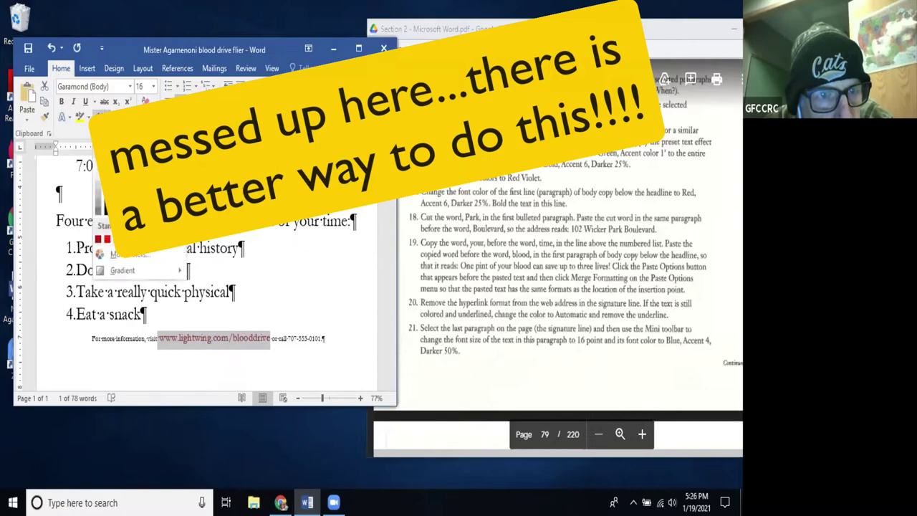
Set the entire signature line to 16 point and its font color to Blue, Accent 4, Darker 50%
mouse_move(328, 339)
left_mouse_down()
mouse_move(203, 321)
mouse_move(187, 337)
mouse_move(97, 339)
left_mouse_up()
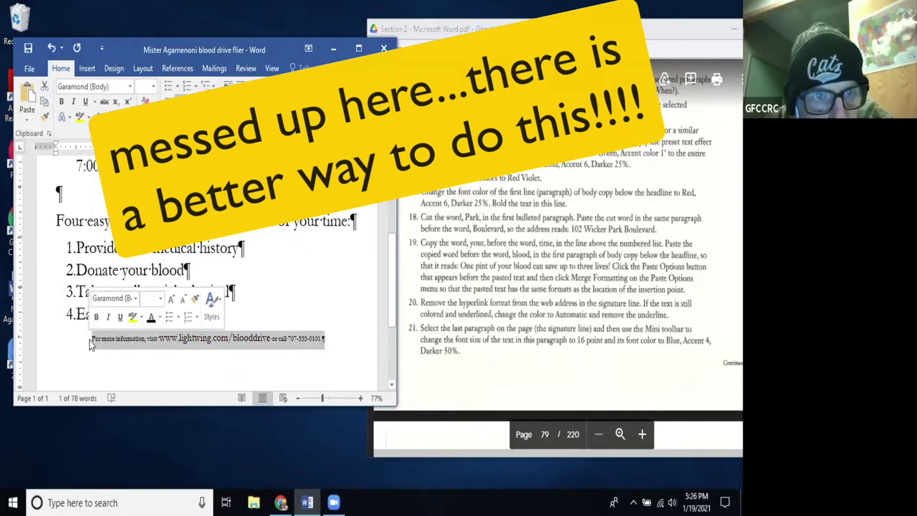
right_click(179, 344)
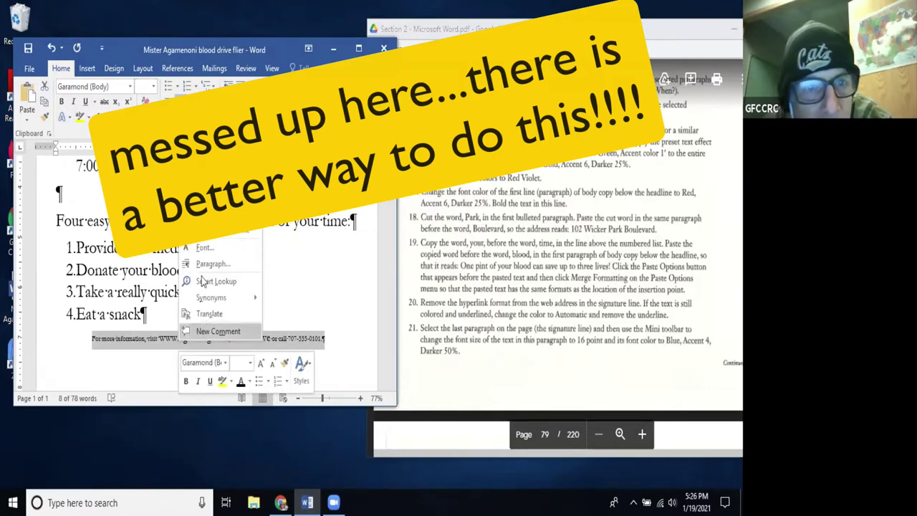
left_click(243, 362)
type("16")
key("Return")
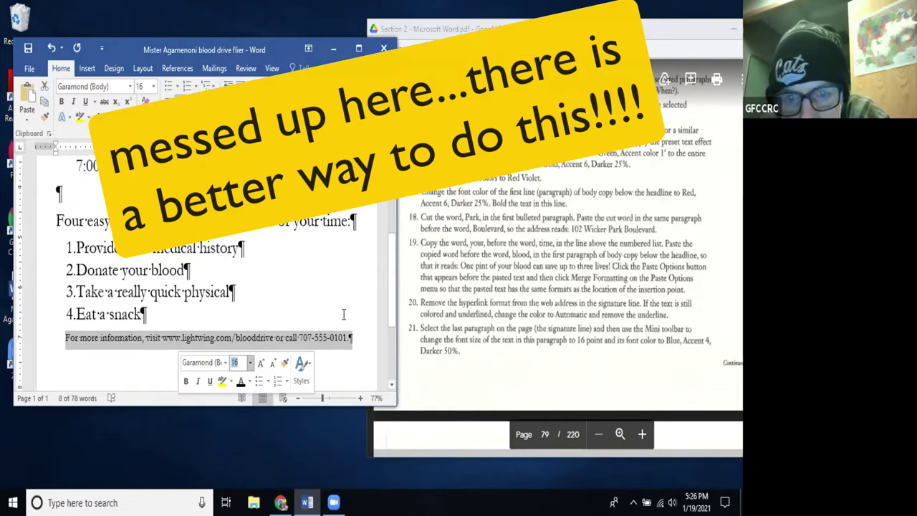
left_click(107, 117)
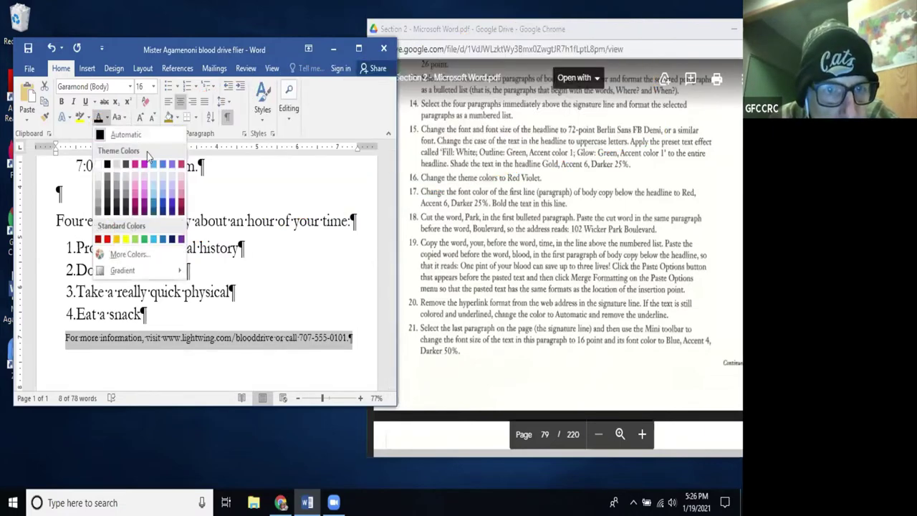
left_click(165, 207)
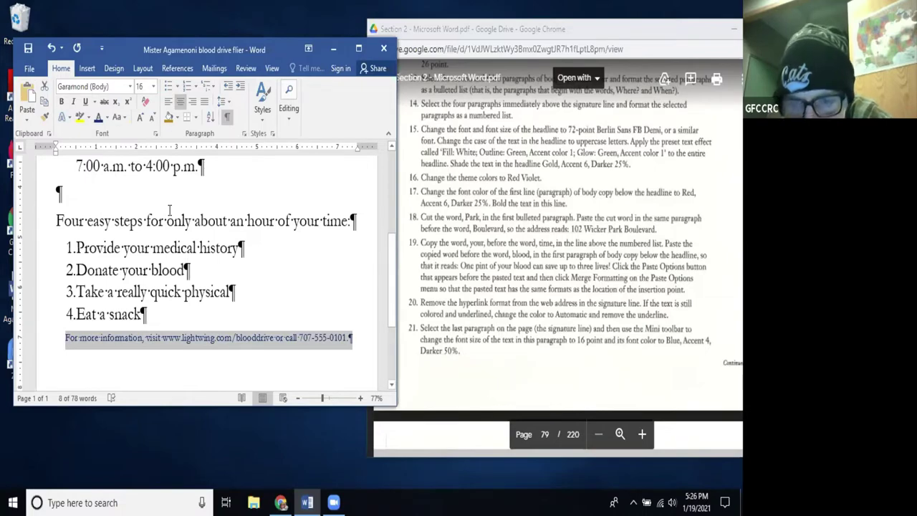
Move the "Take a really quick physical" paragraph up so it is the second item in the numbered list
scroll(481, 362, "down", 4)
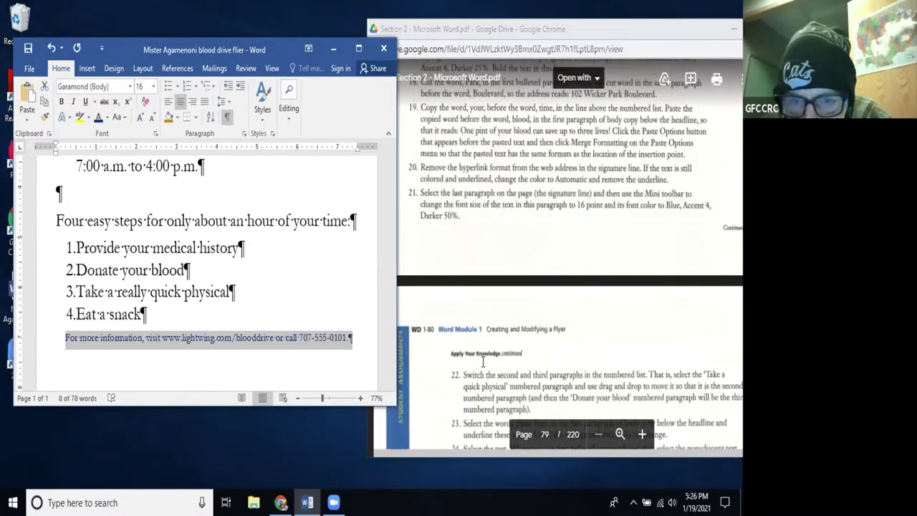
scroll(481, 362, "down", 5)
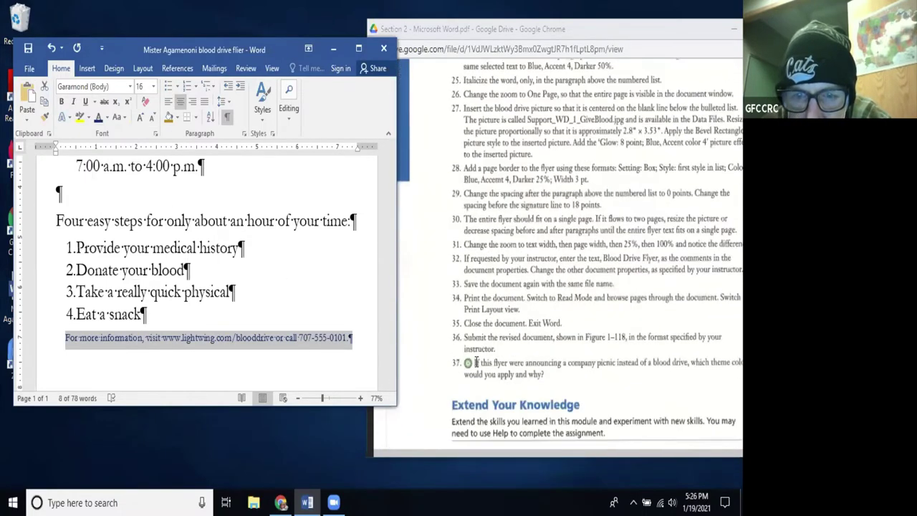
scroll(473, 358, "up", 5)
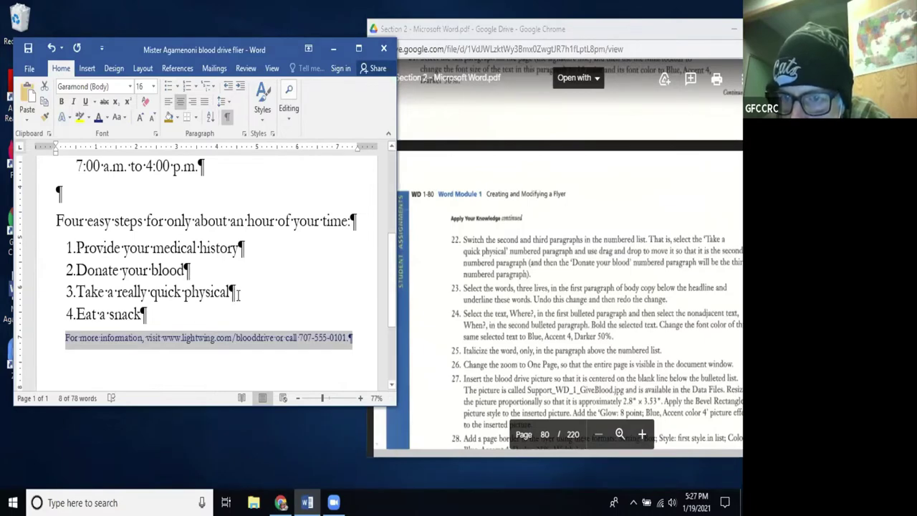
left_click_drag(235, 292, 77, 270)
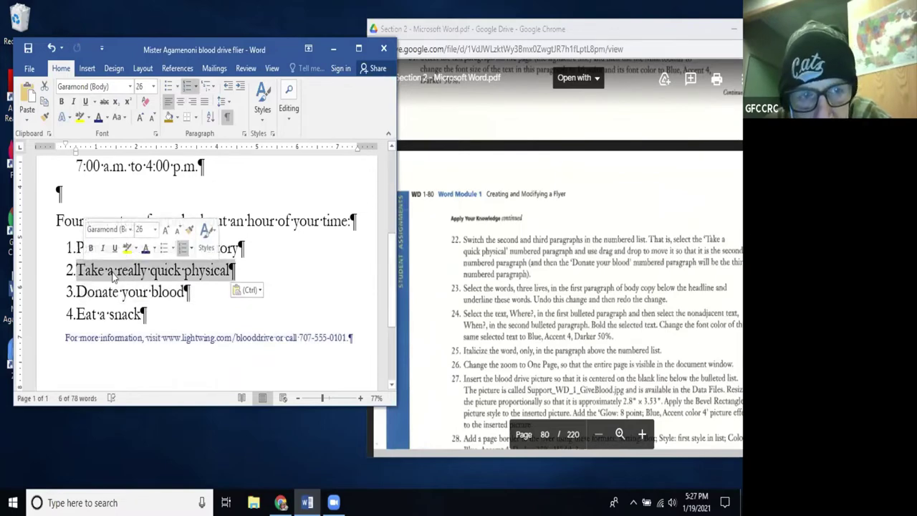
Delete the word "really" from the second numbered item so it reads "Take a quick physical"
left_click(147, 276)
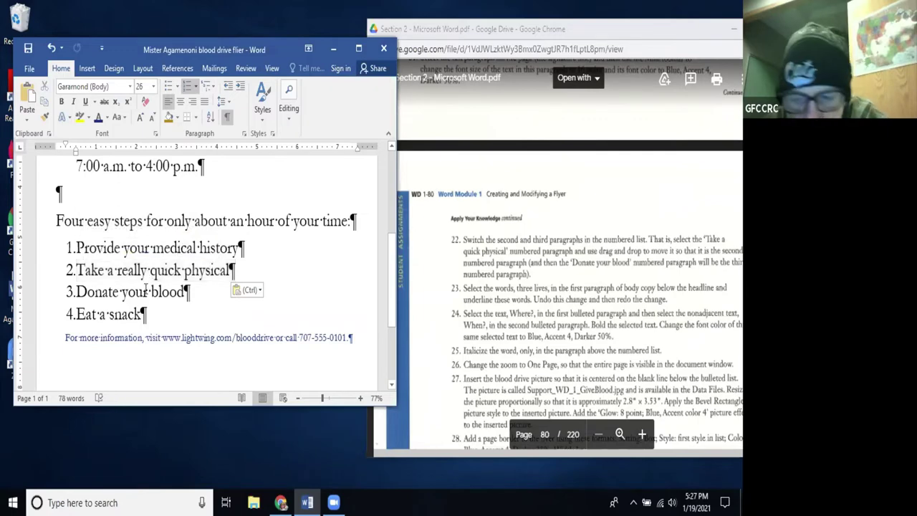
key("BackSpace")
key("BackSpace")
key("BackSpace")
key("BackSpace")
key("BackSpace")
key("BackSpace")
key("BackSpace")
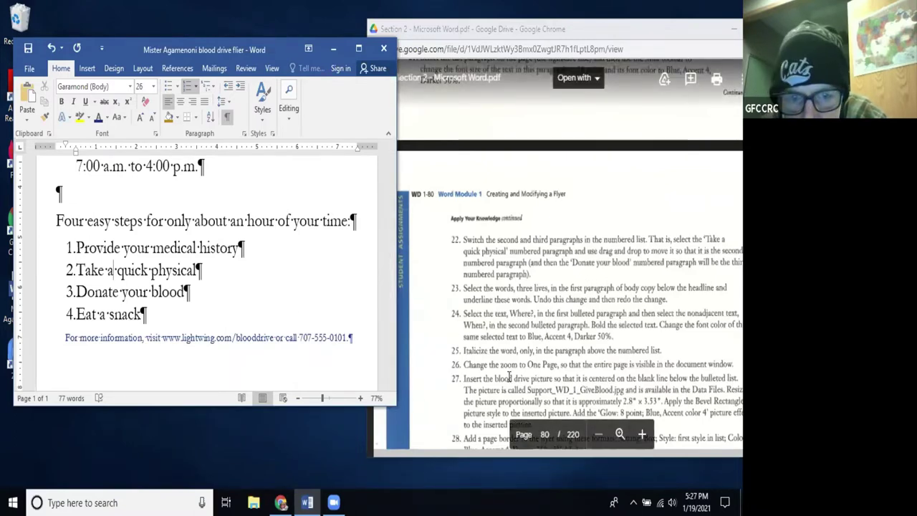
left_click(333, 502)
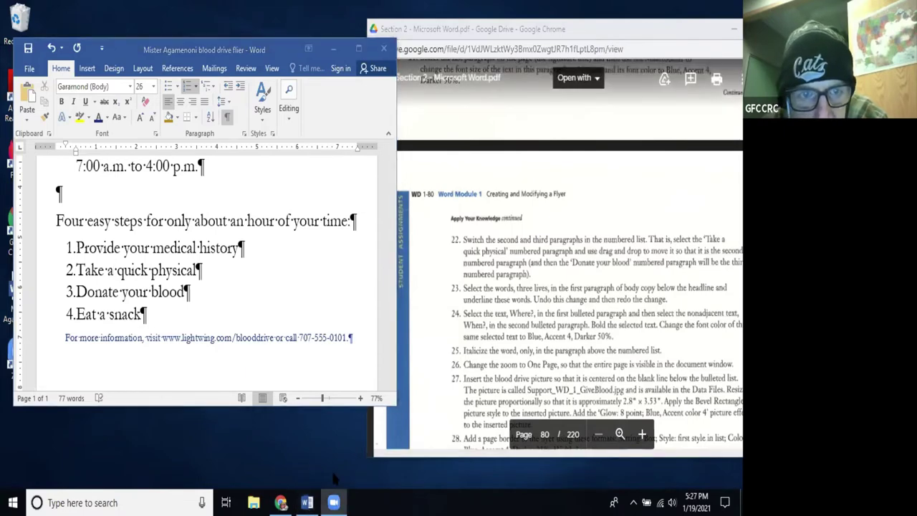
left_click(660, 237)
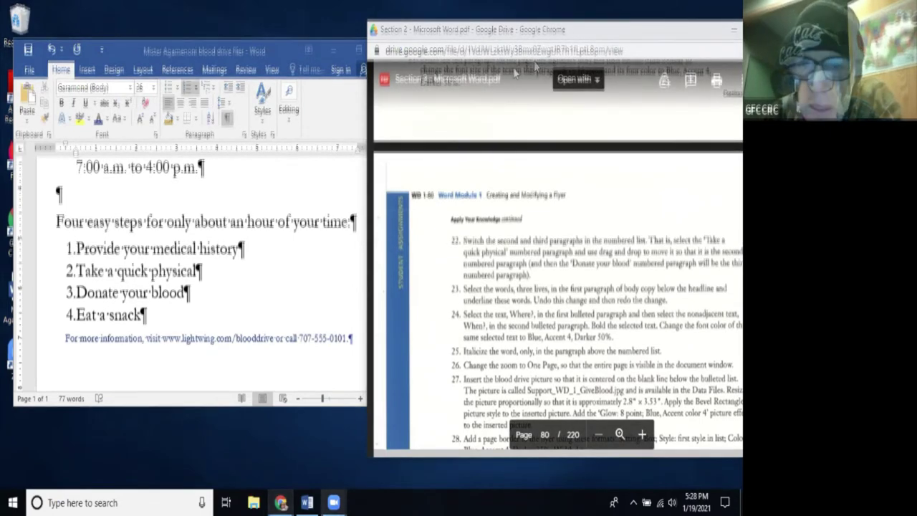
Underline the words "three lives" in the first body line below the headline
scroll(548, 195, "down", 2)
left_click(93, 190)
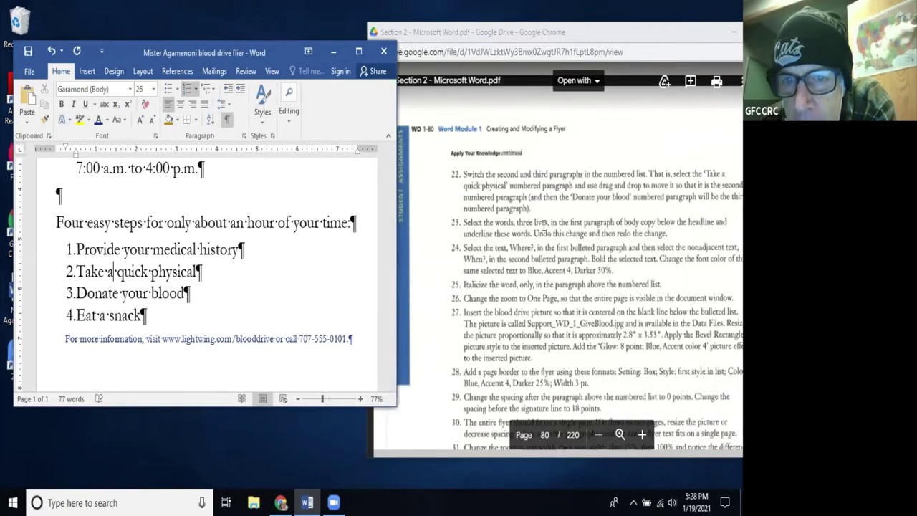
scroll(327, 257, "up", 3)
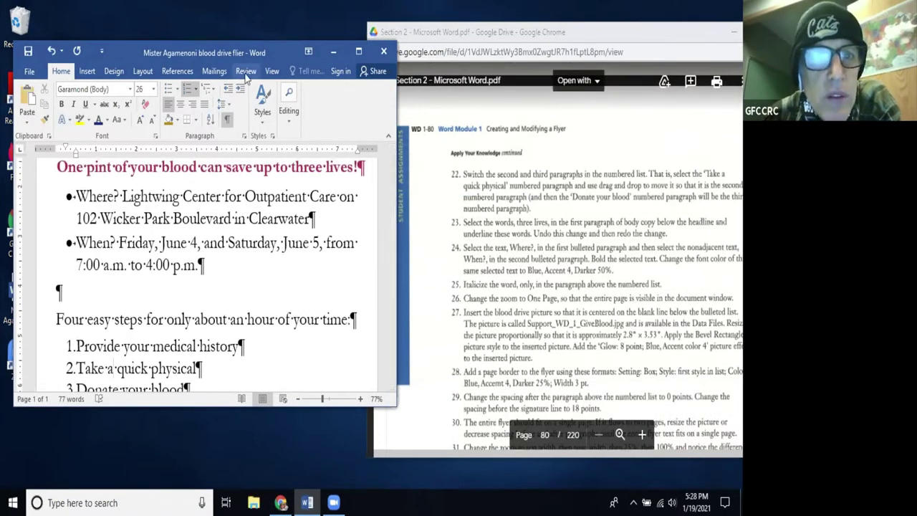
left_click(272, 72)
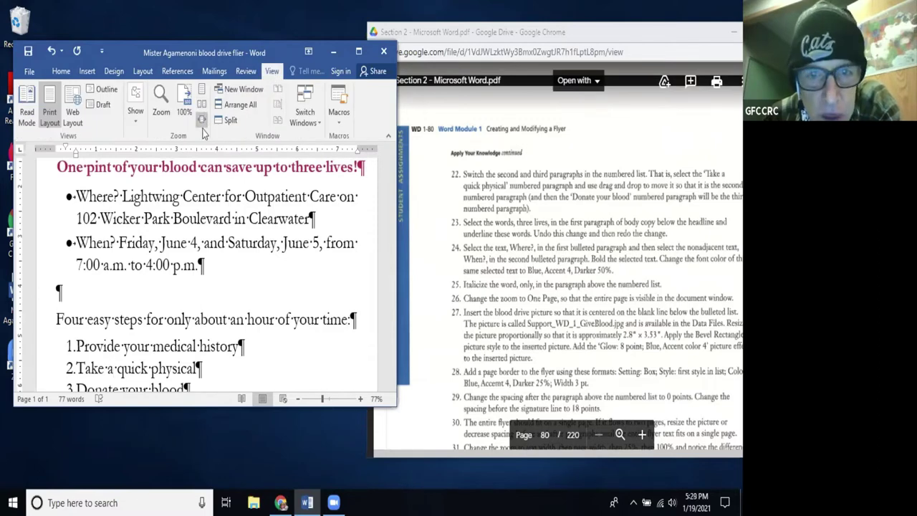
scroll(291, 287, "up", 1)
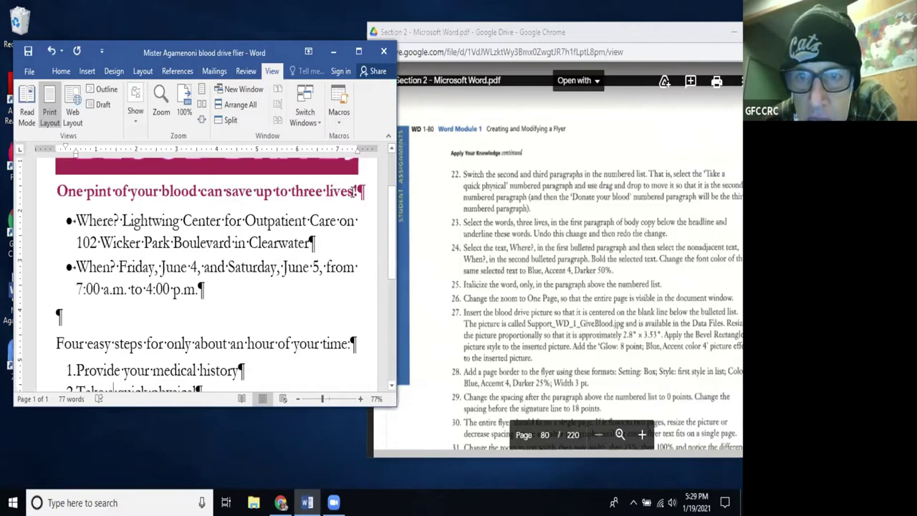
left_click_drag(352, 190, 291, 191)
left_click(61, 71)
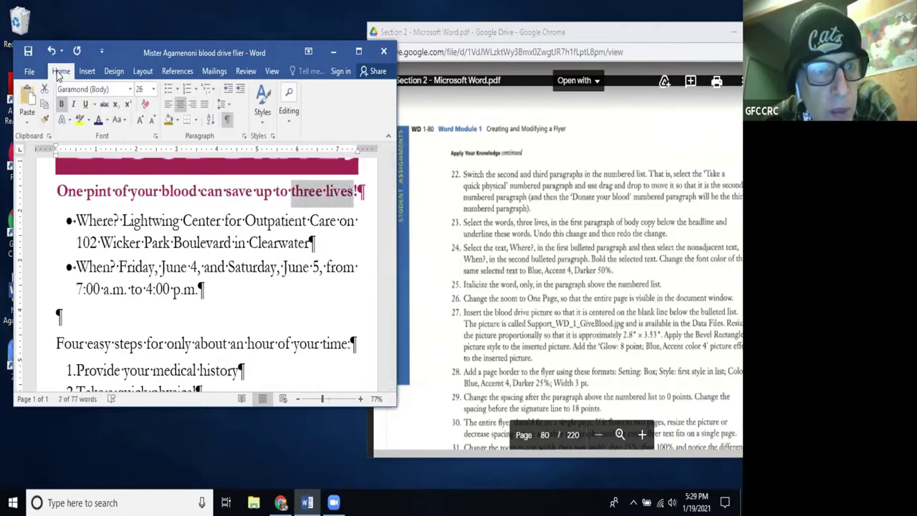
left_click(86, 104)
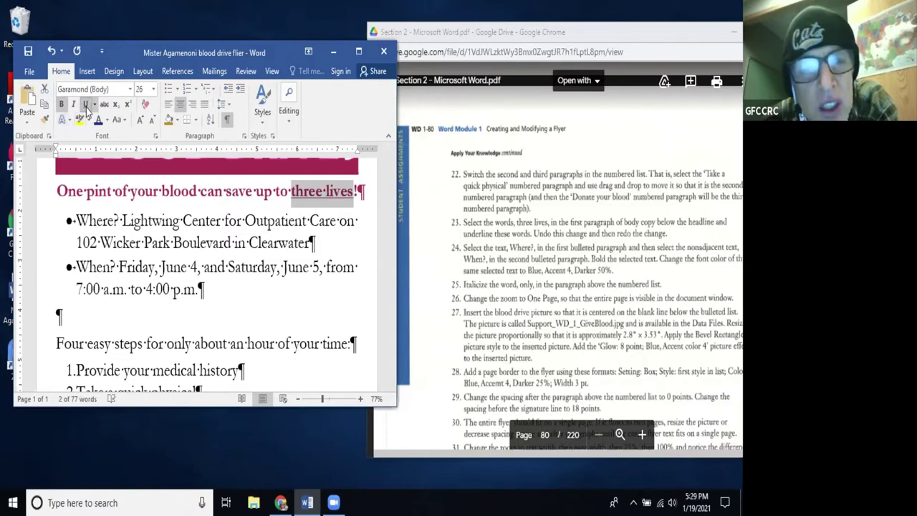
Undo and redo the underline on "three lives" twice
key("ctrl+z")
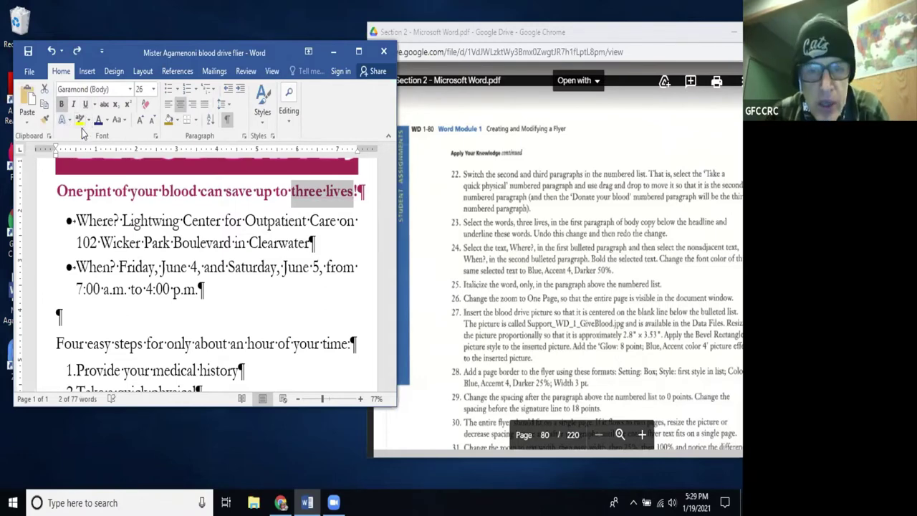
key("ctrl+y")
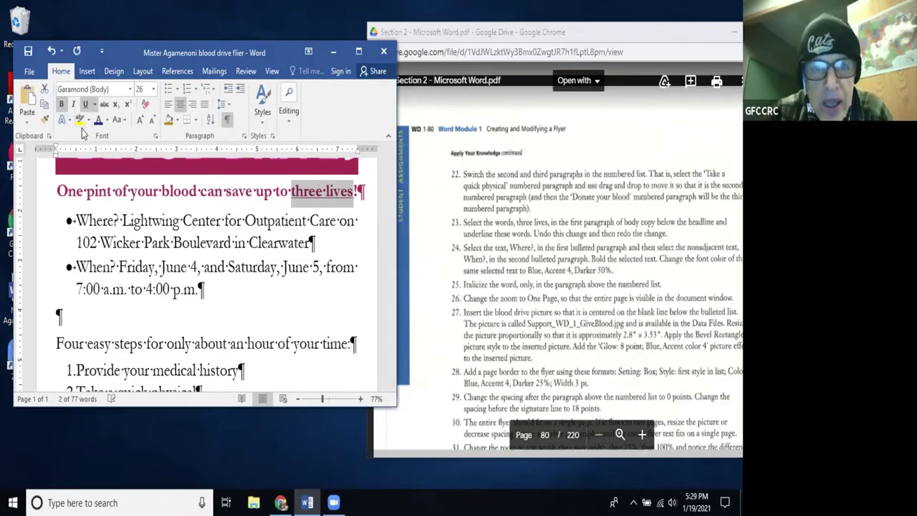
left_click(52, 52)
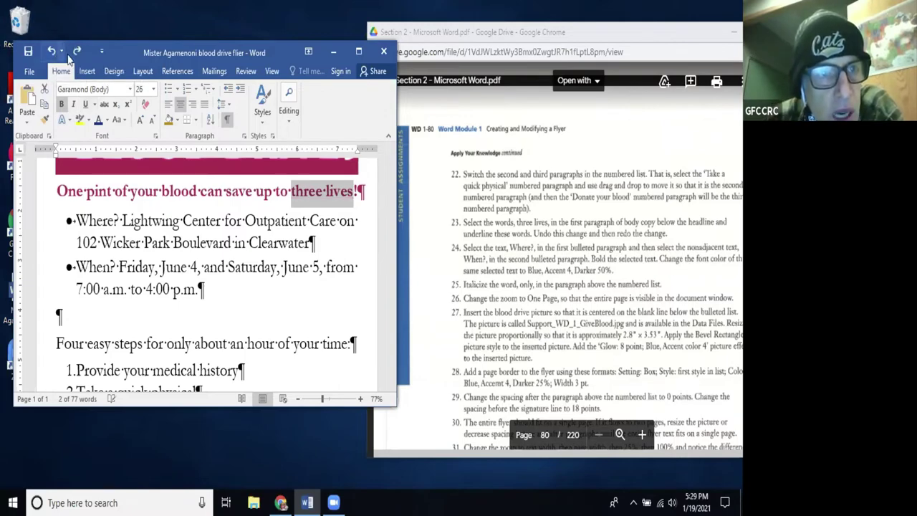
left_click(76, 51)
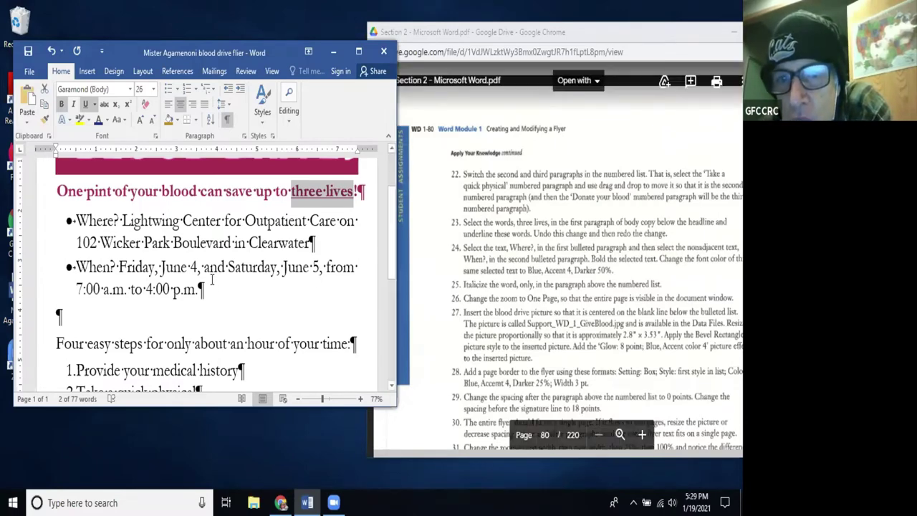
Bold "Where?" and "When?" in the bulleted list together and set their font color to Blue, Accent 4, Darker 50%
mouse_move(120, 220)
left_mouse_down()
mouse_move(76, 220)
mouse_move(121, 220)
left_mouse_up()
left_click(95, 220)
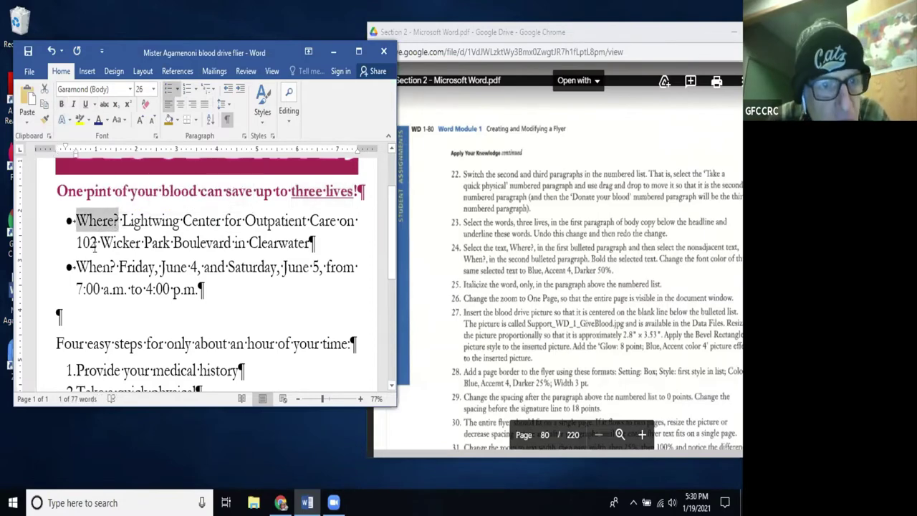
left_click_drag(76, 267, 119, 267)
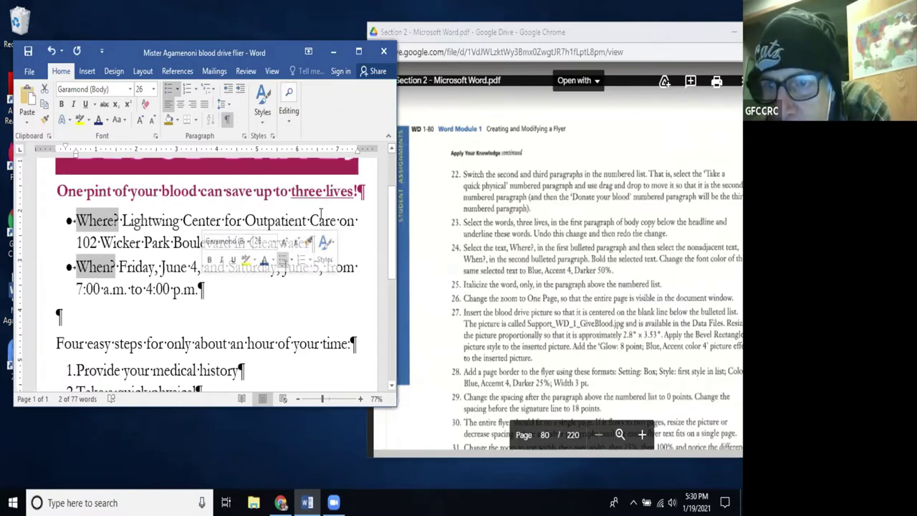
left_click(63, 103)
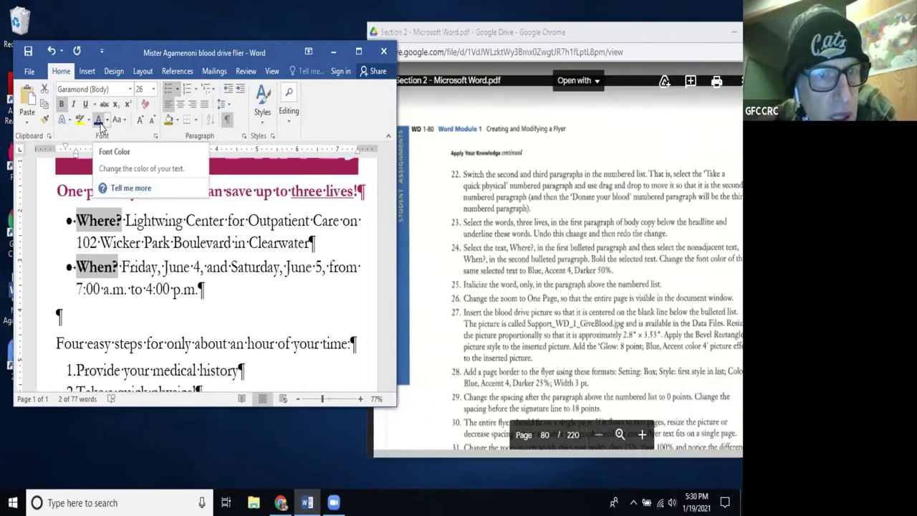
left_click(108, 122)
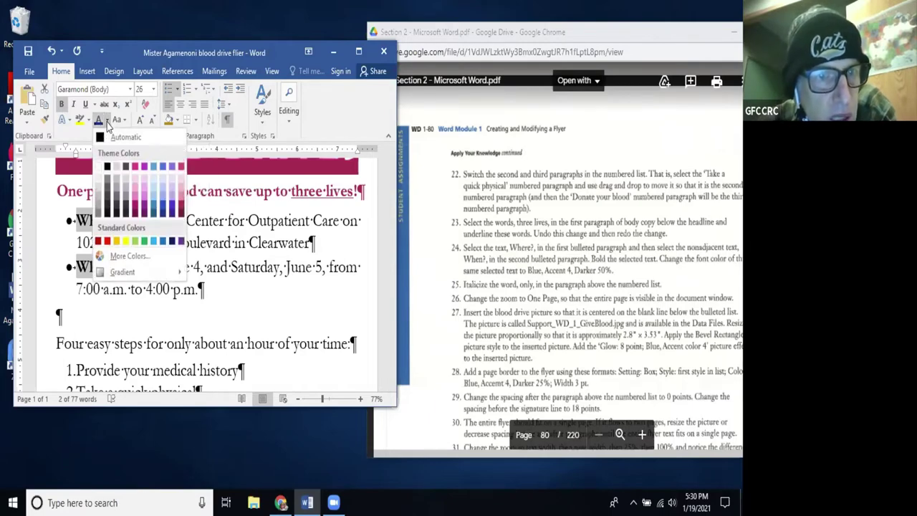
left_click(163, 218)
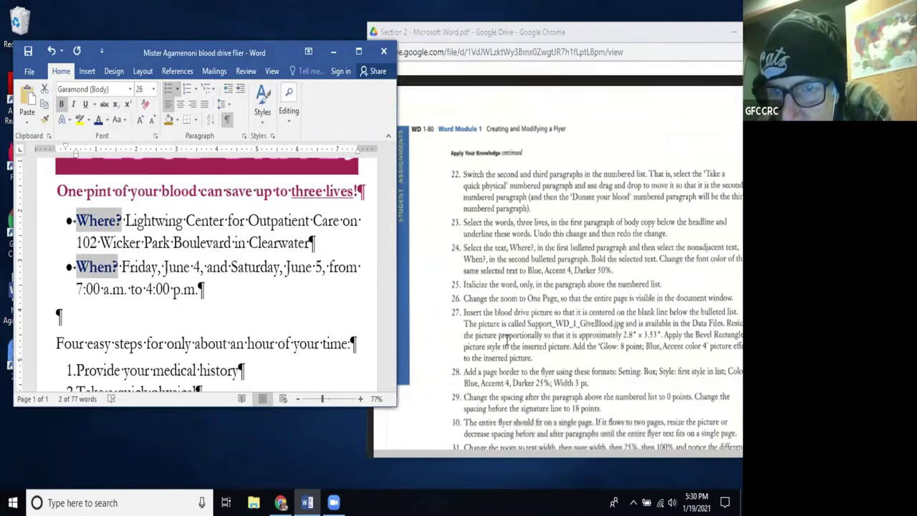
Italicize the word "only" in the paragraph above the numbered list
scroll(232, 329, "down", 1)
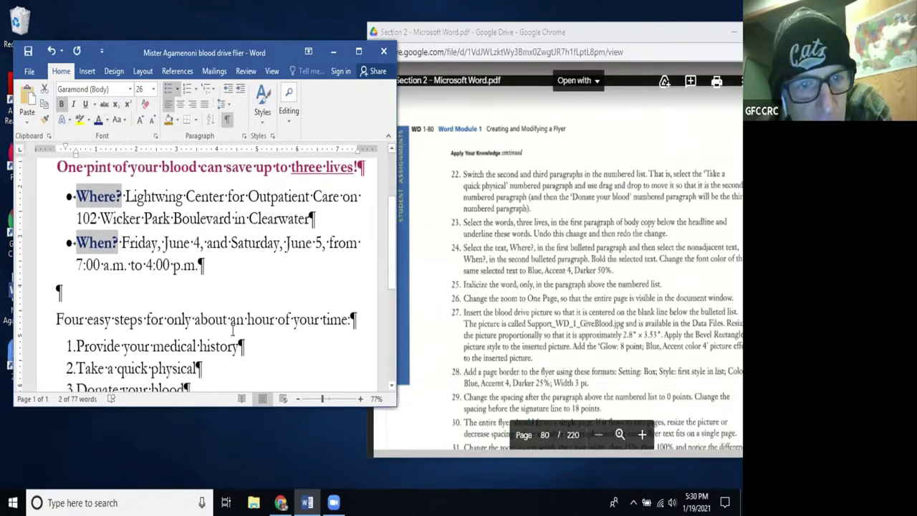
double_click(175, 320)
left_click(74, 105)
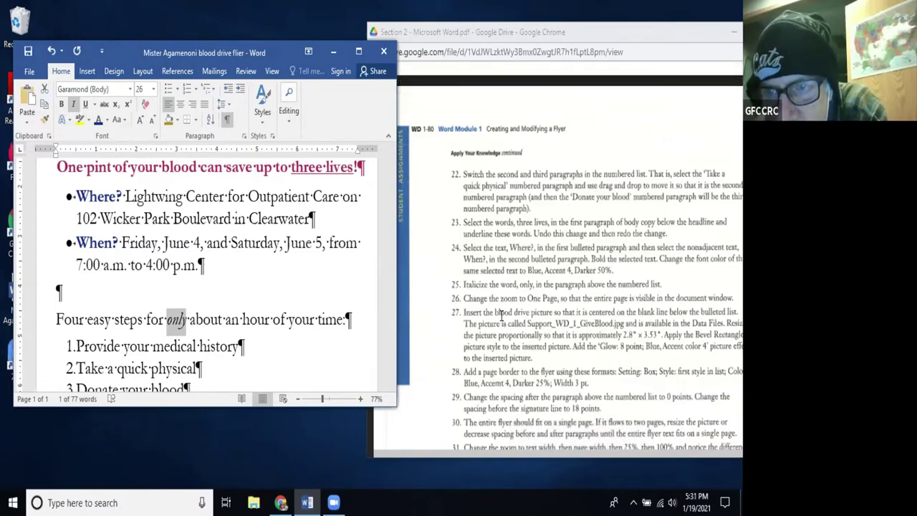
Change the document zoom to Whole page
left_click(269, 73)
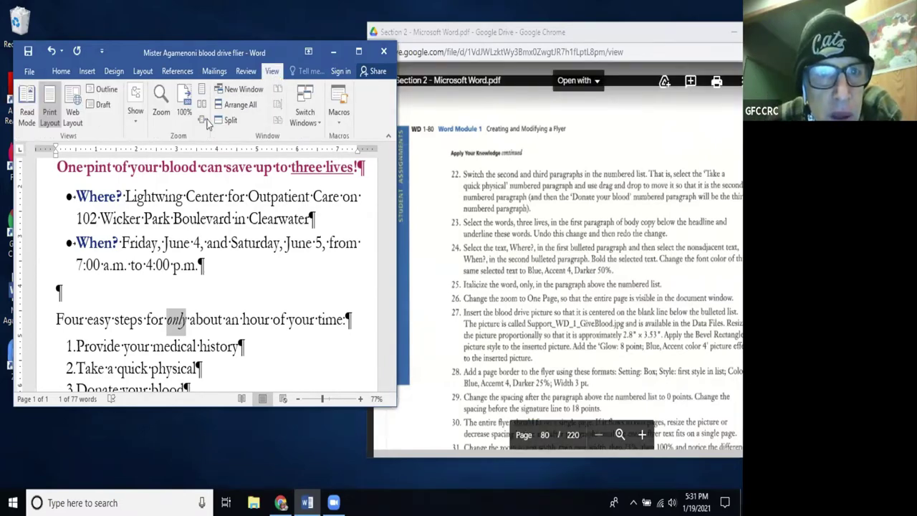
left_click(164, 101)
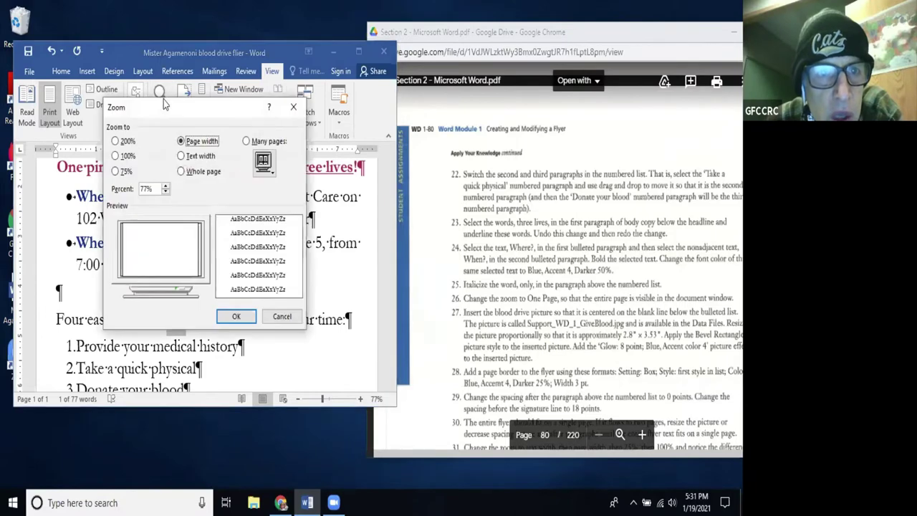
left_click(181, 171)
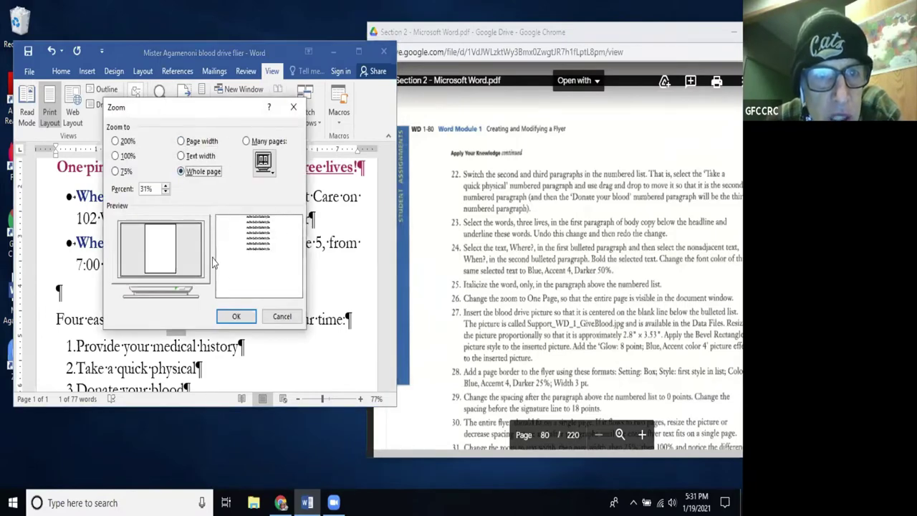
left_click(236, 316)
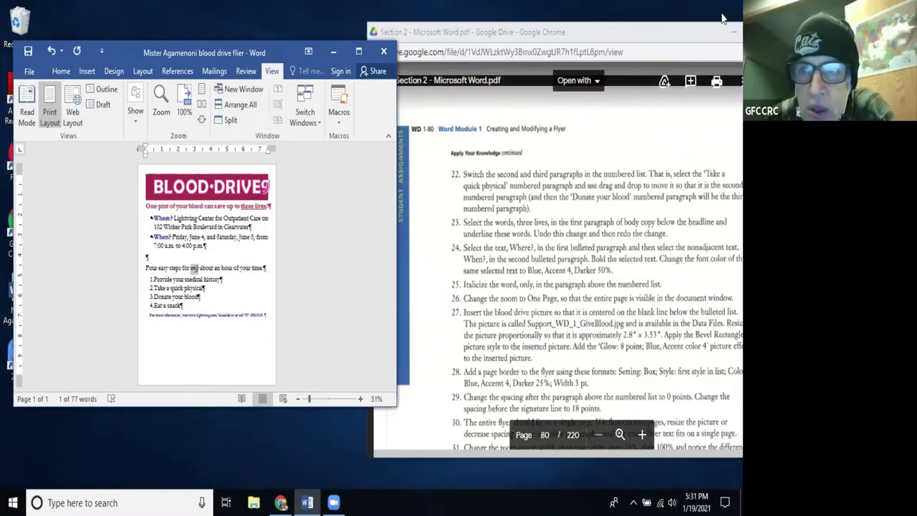
Switch to Chrome, open a new browser window and go to the GFCCRC LMS site at piratewife.com
left_click(280, 502)
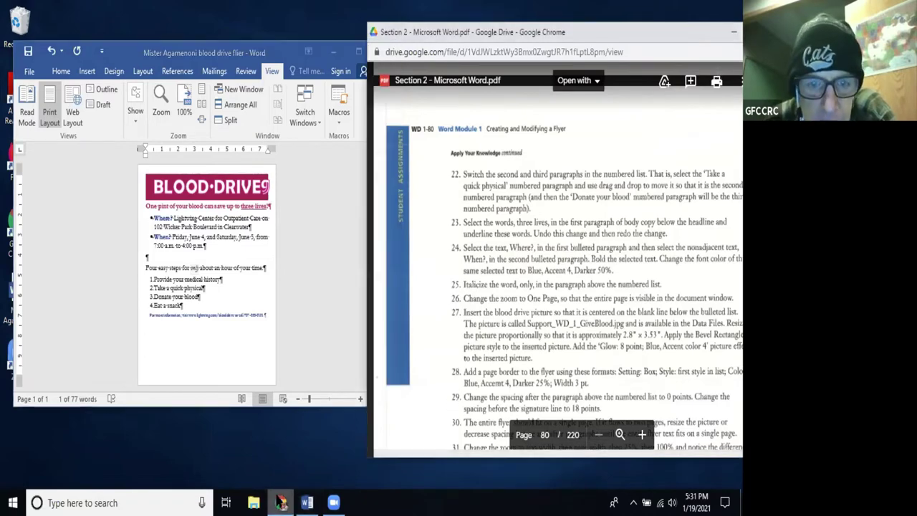
left_click(280, 502)
left_click(281, 502)
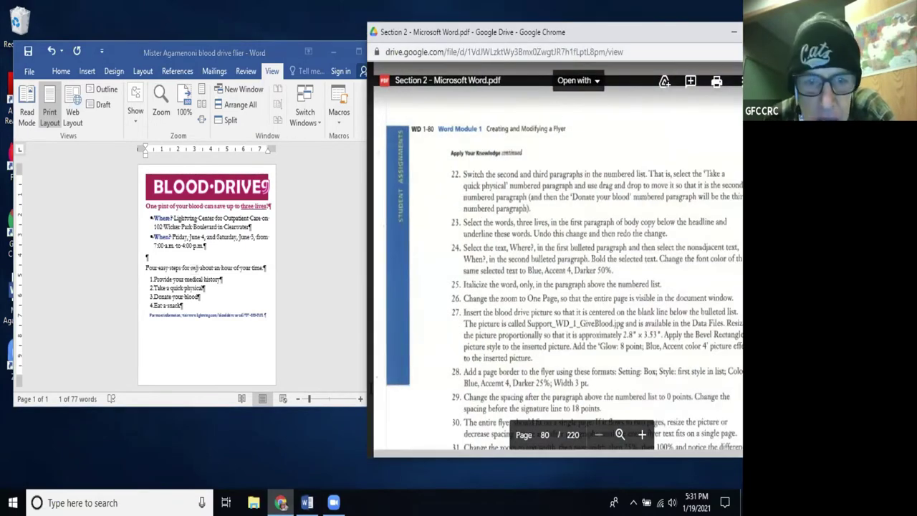
right_click(281, 502)
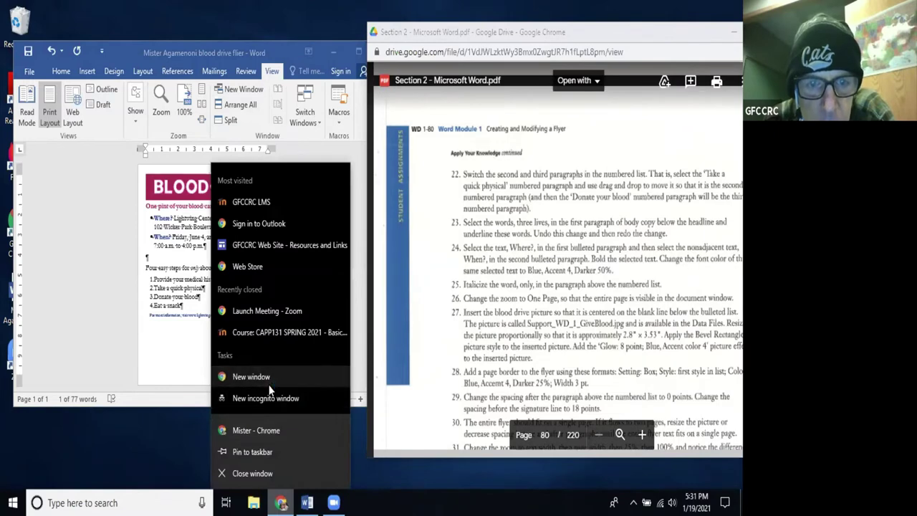
left_click(271, 387)
left_click(264, 241)
type("p")
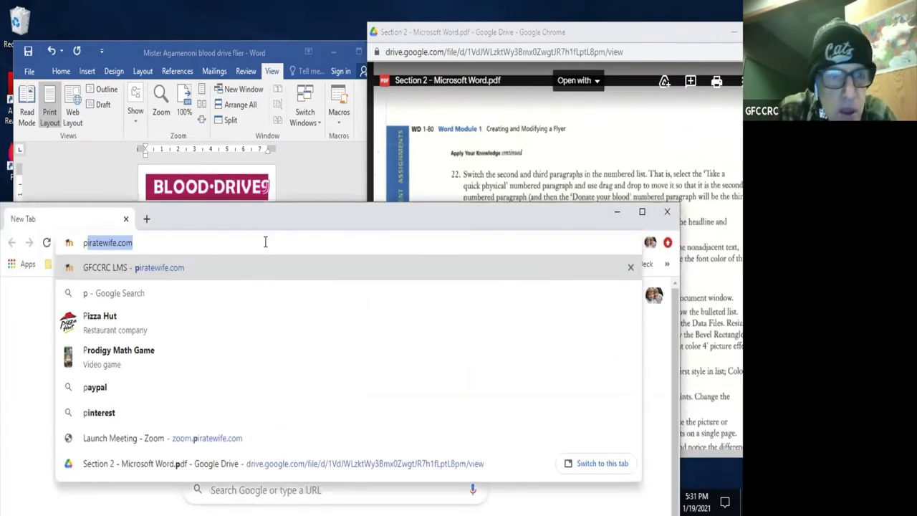
key("Return")
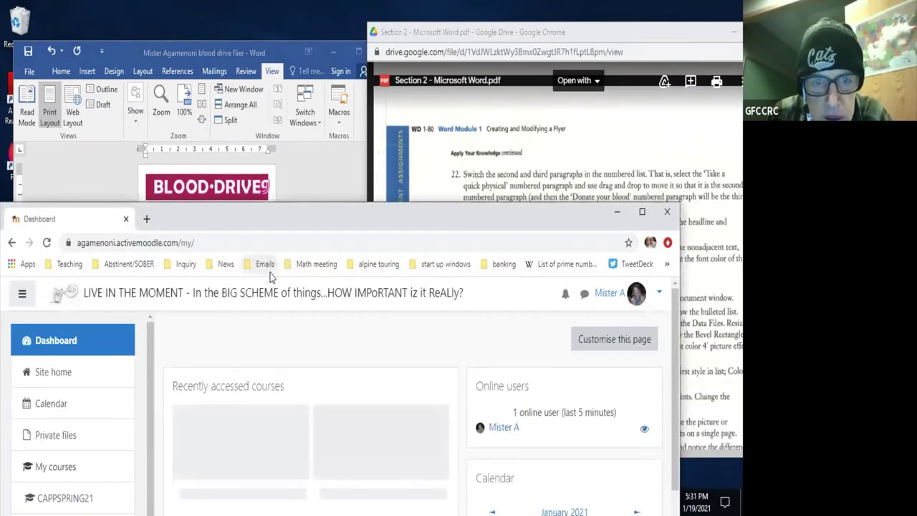
Open the CAPP131 SPRING 2021 course, expand Module 1's APPLY YOUR KNOWLEDGE starter files to locate the picture file, and put the browser window away
scroll(298, 387, "down", 2)
left_click(304, 392)
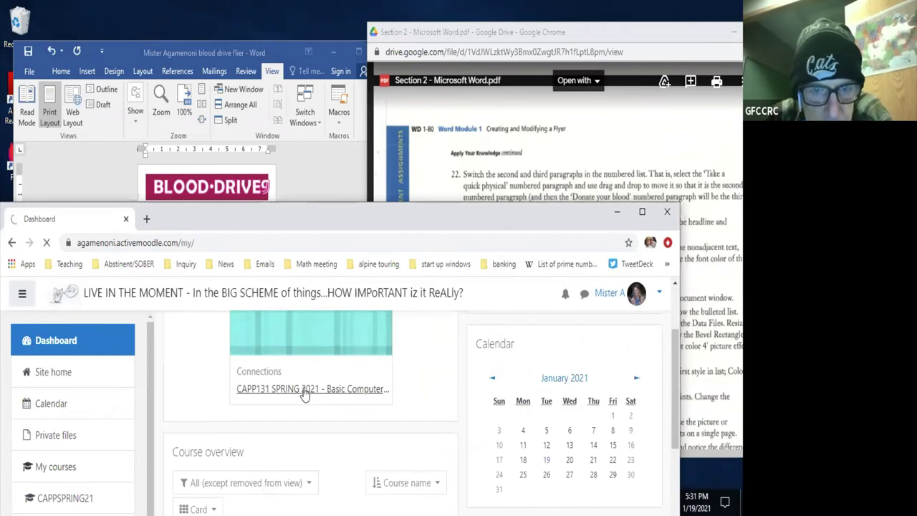
scroll(304, 393, "down", 5)
scroll(304, 396, "down", 10)
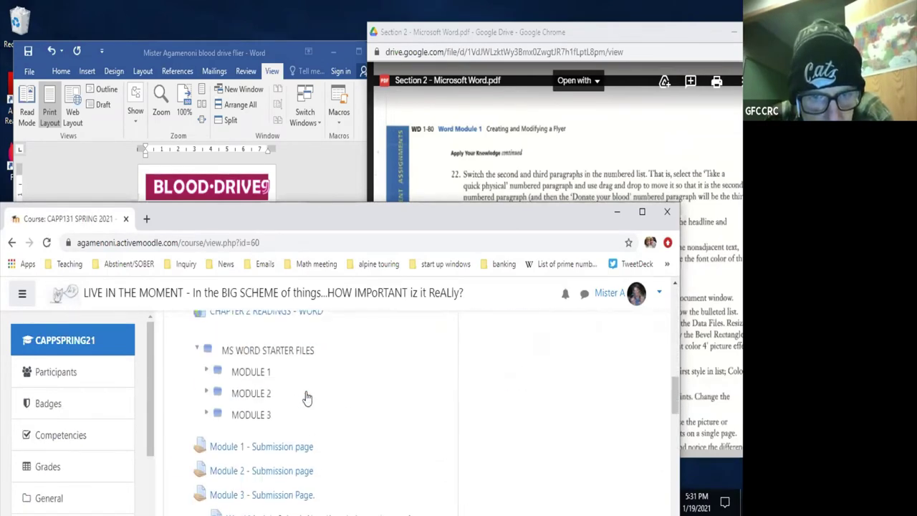
left_click(206, 371)
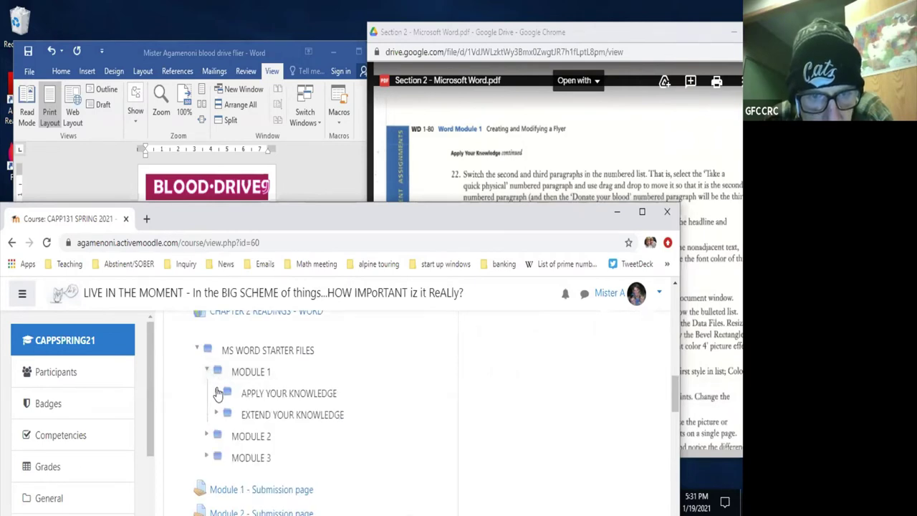
left_click(216, 393)
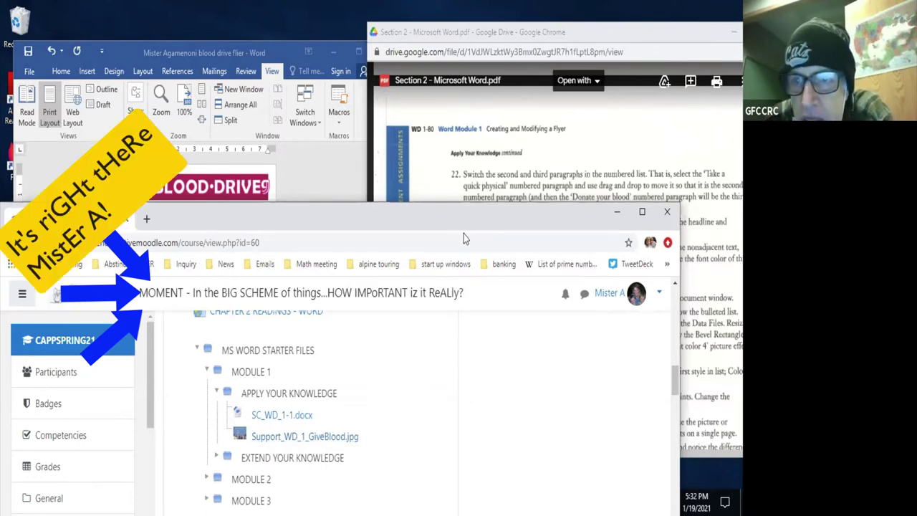
left_click_drag(461, 217, 451, 229)
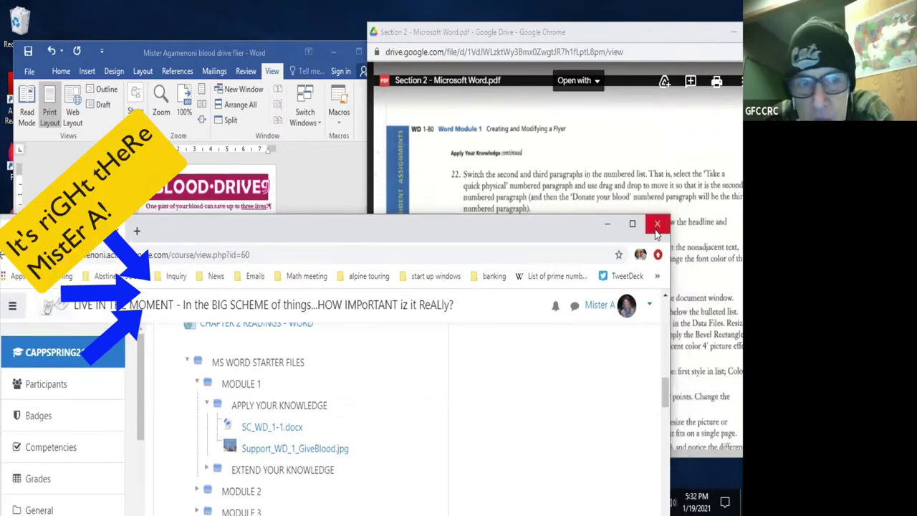
left_click(609, 224)
Insert the Support_WD_1_GiveBlood picture from Downloads on the blank line below the bulleted list in the Word flyer
left_click(152, 260)
left_click(163, 260)
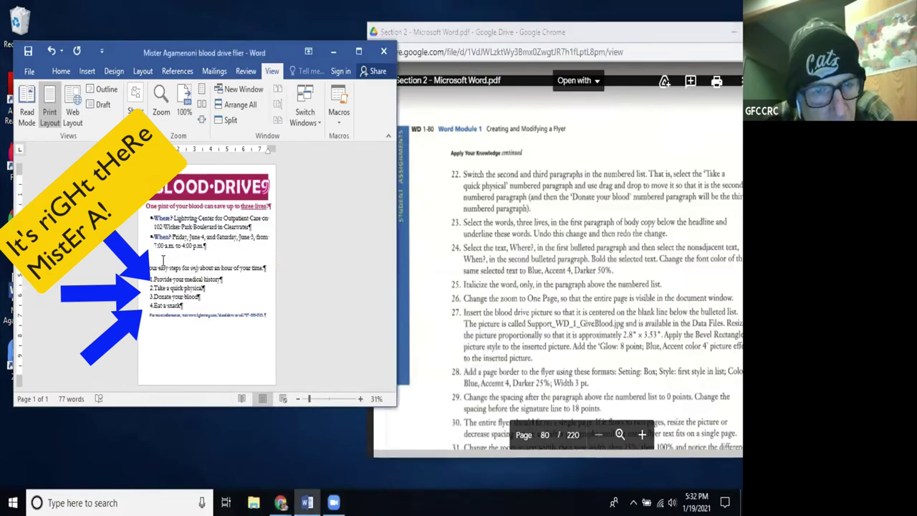
left_click(86, 72)
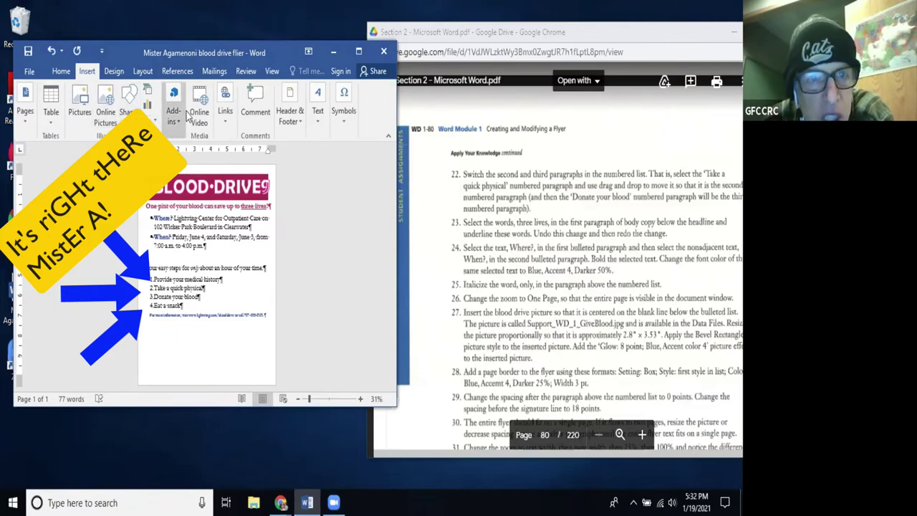
left_click(78, 108)
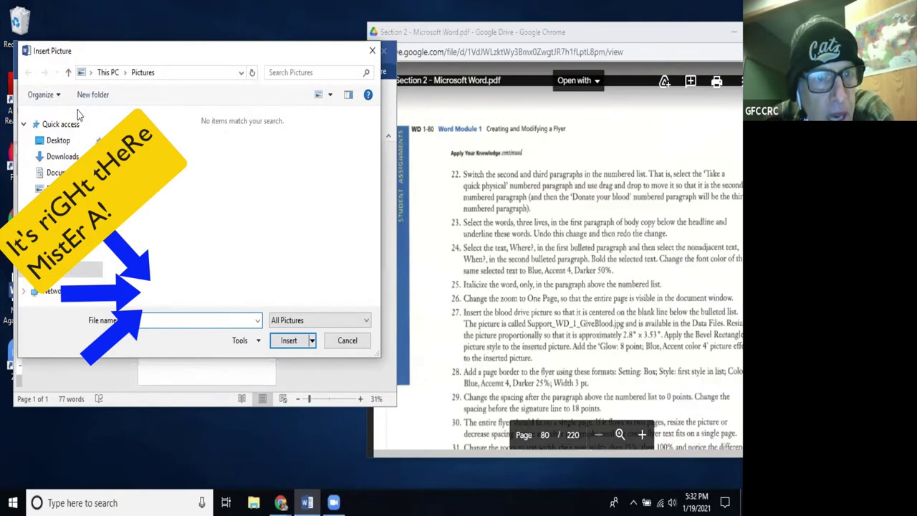
left_click(63, 157)
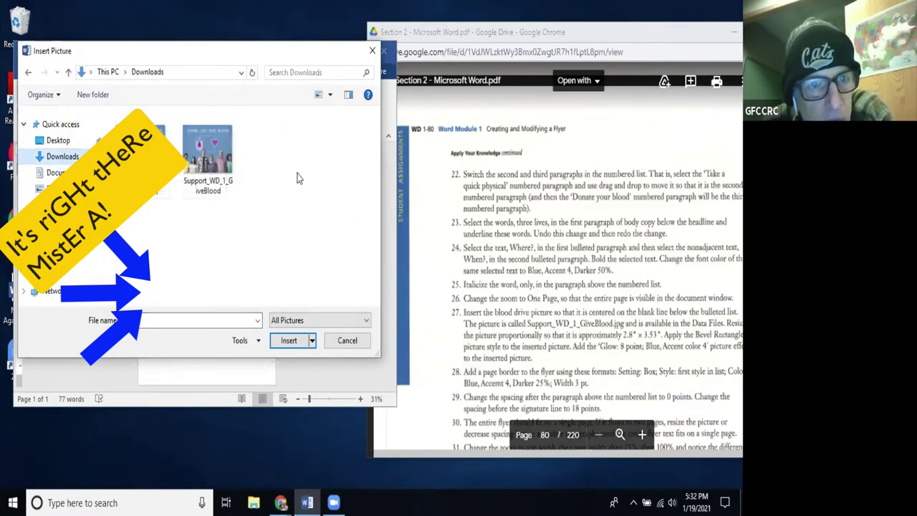
double_click(208, 154)
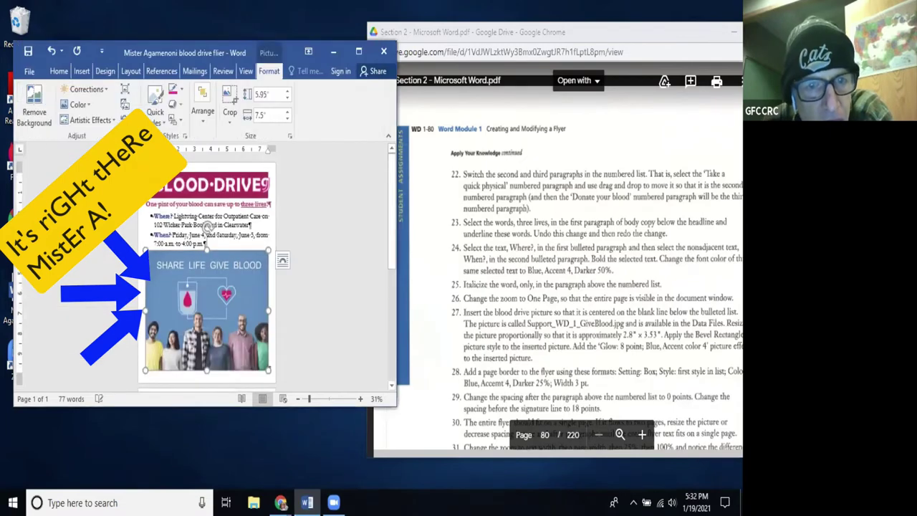
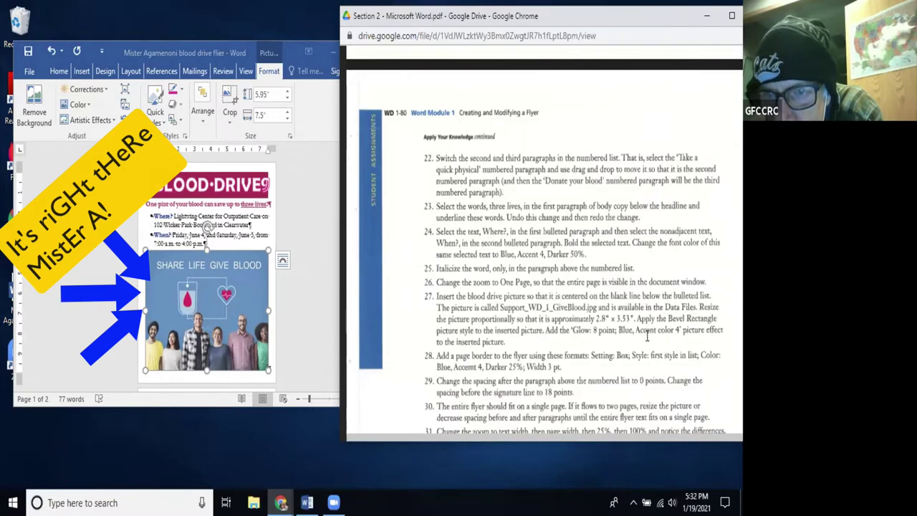
Set the blood drive picture's height to 2.8" with proportional width and apply the Bevel Rectangle picture style
left_click(269, 94)
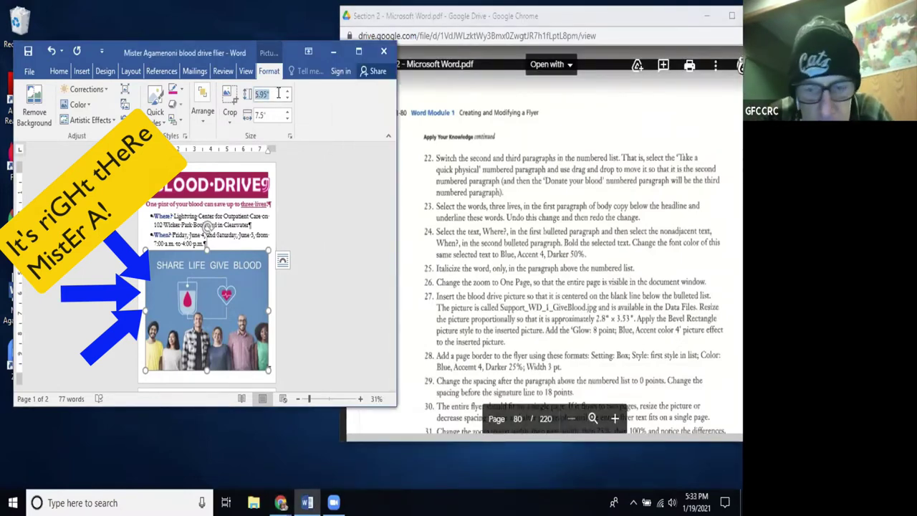
type("2.8")
key("Return")
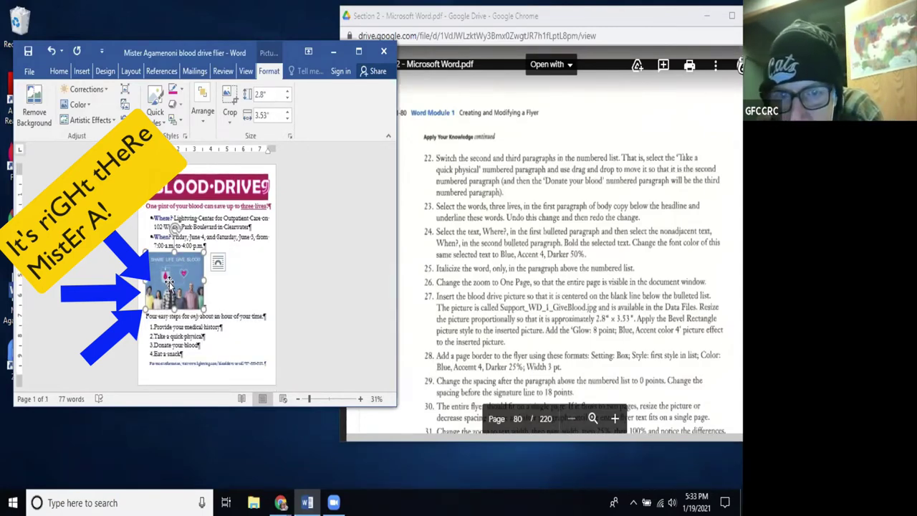
left_click(155, 113)
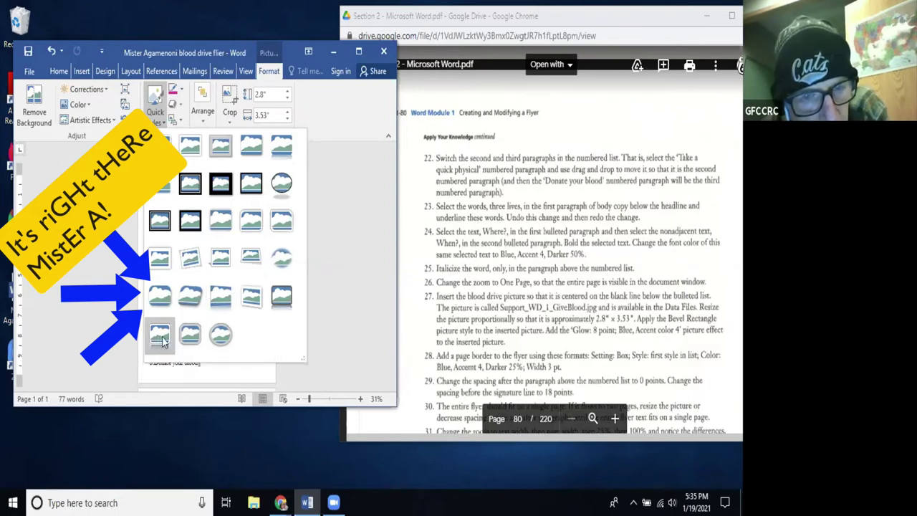
left_click(161, 298)
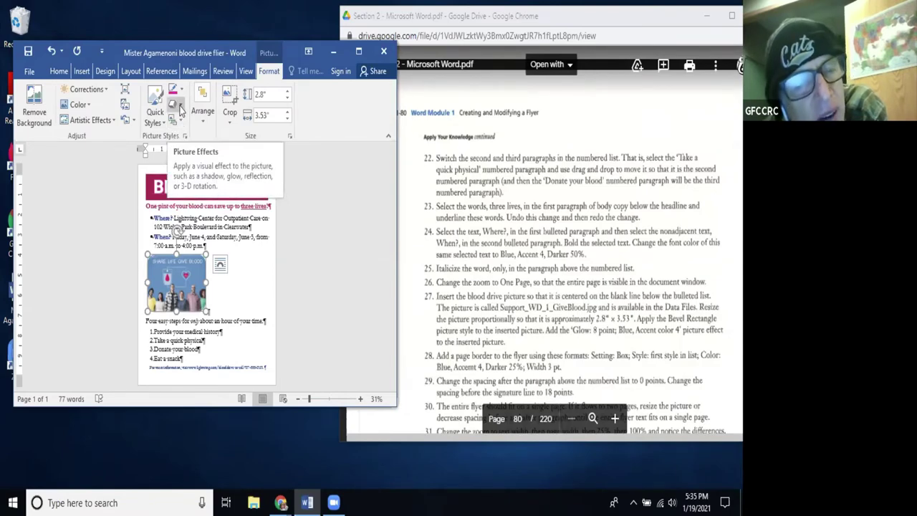
left_click(358, 51)
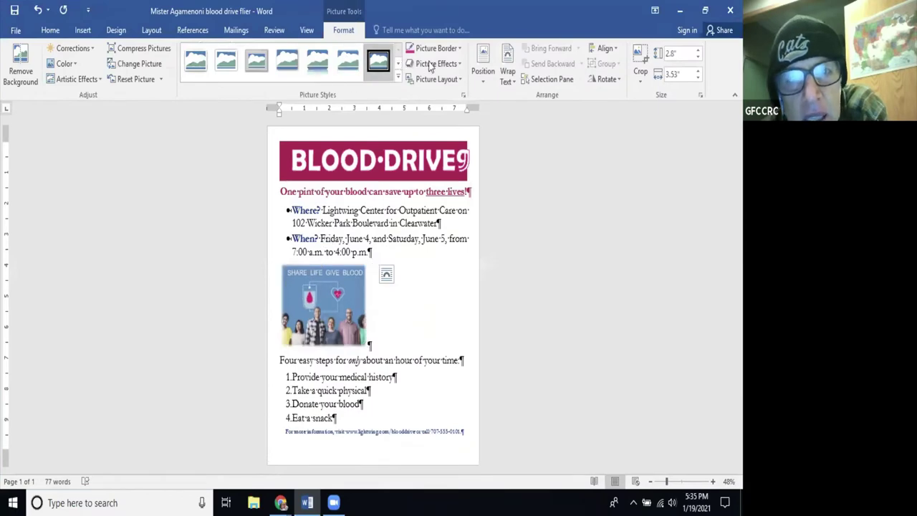
left_click(705, 10)
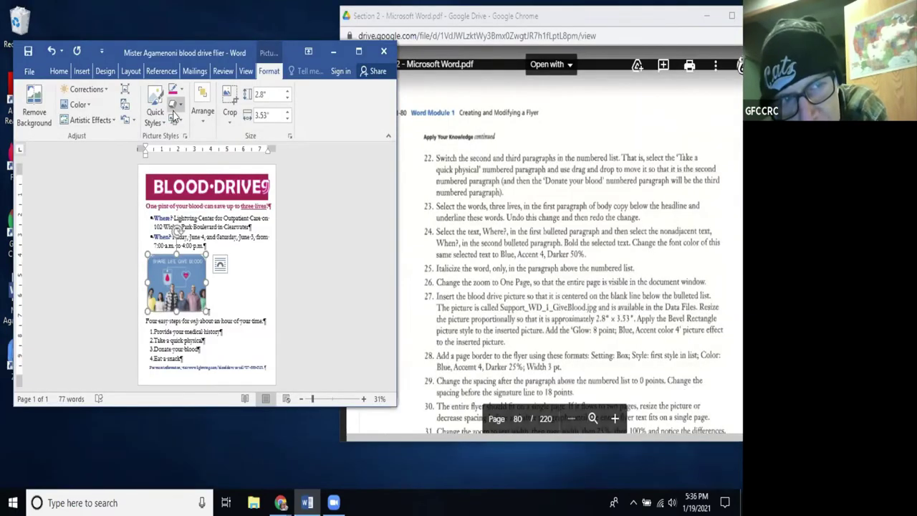
left_click(358, 50)
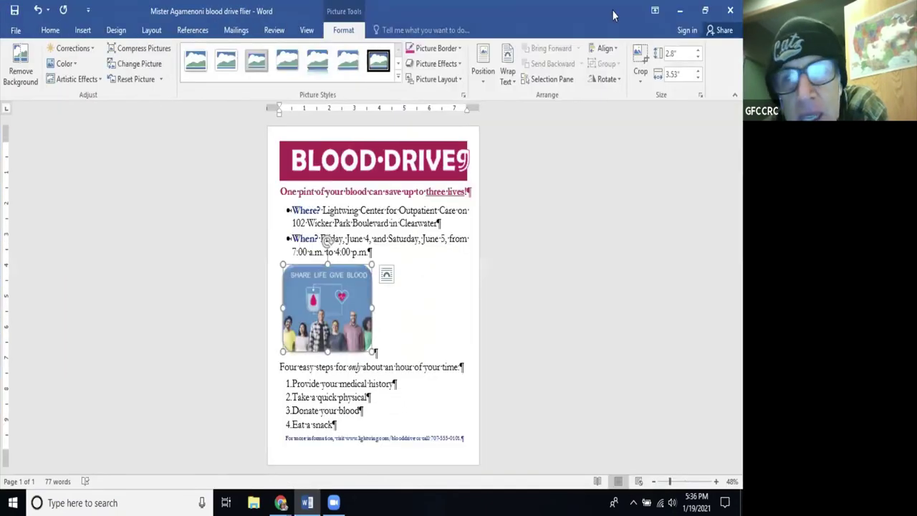
left_click(707, 10)
left_click(175, 105)
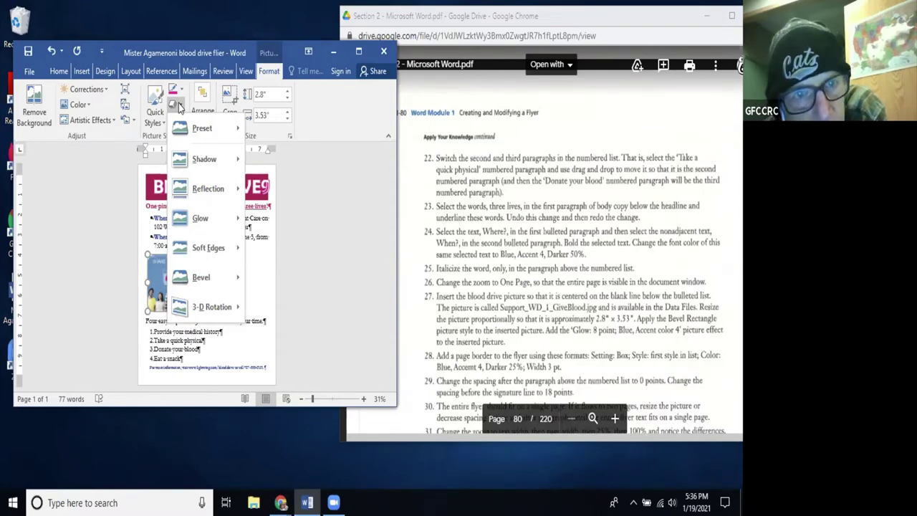
mouse_move(221, 220)
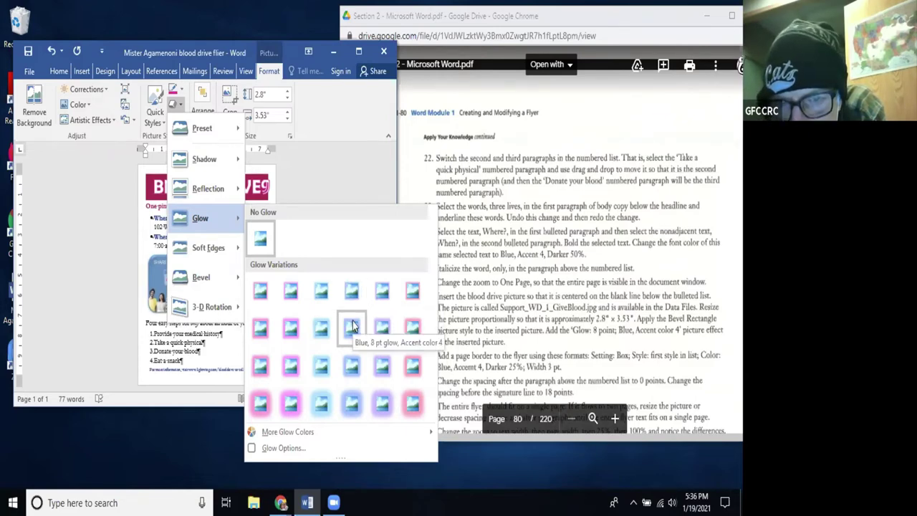
left_click(483, 244)
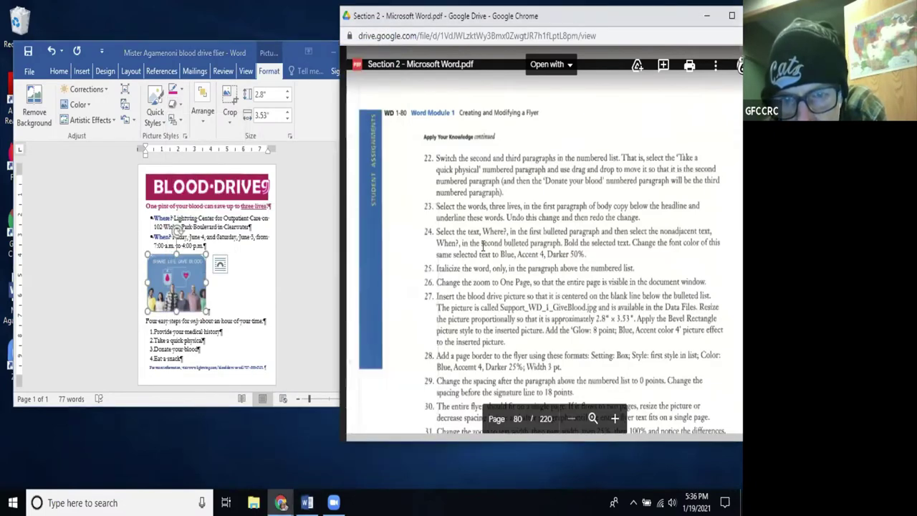
Apply the smallest Blue, Accent color 5 glow variation to the blood drive picture
left_click(176, 104)
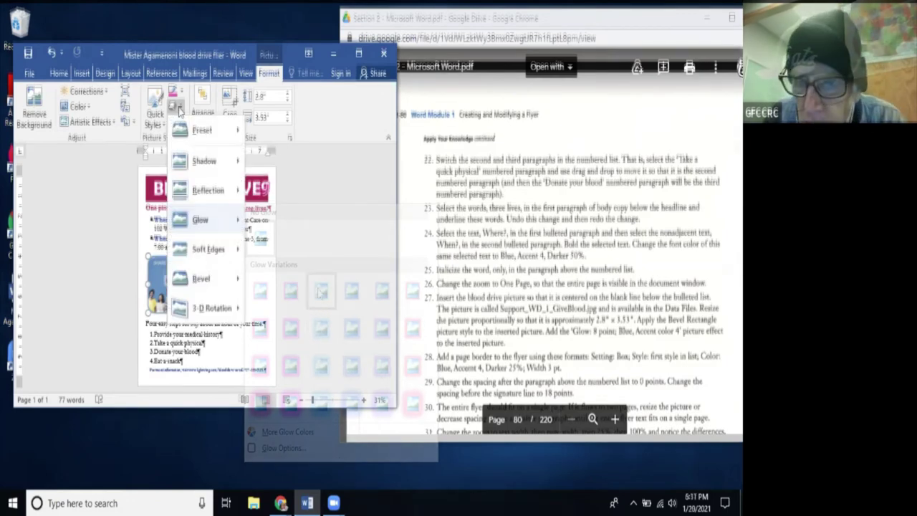
mouse_move(218, 226)
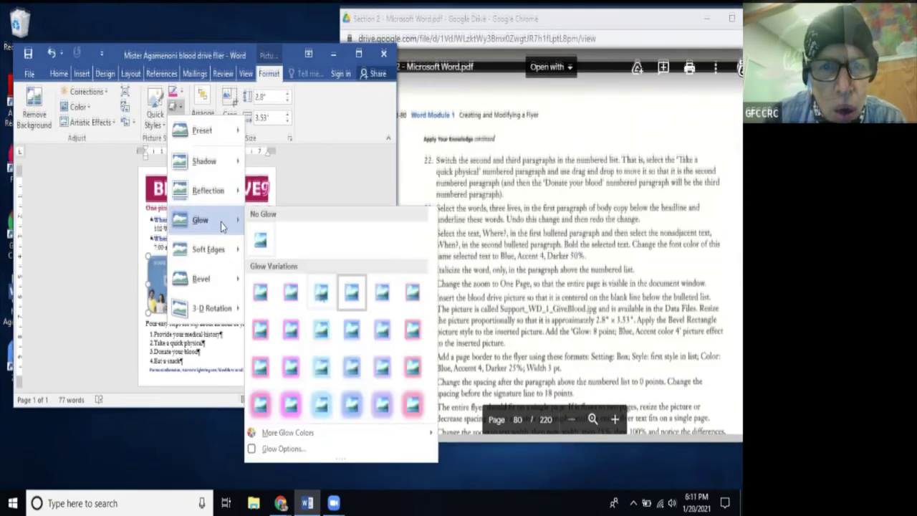
left_click(382, 293)
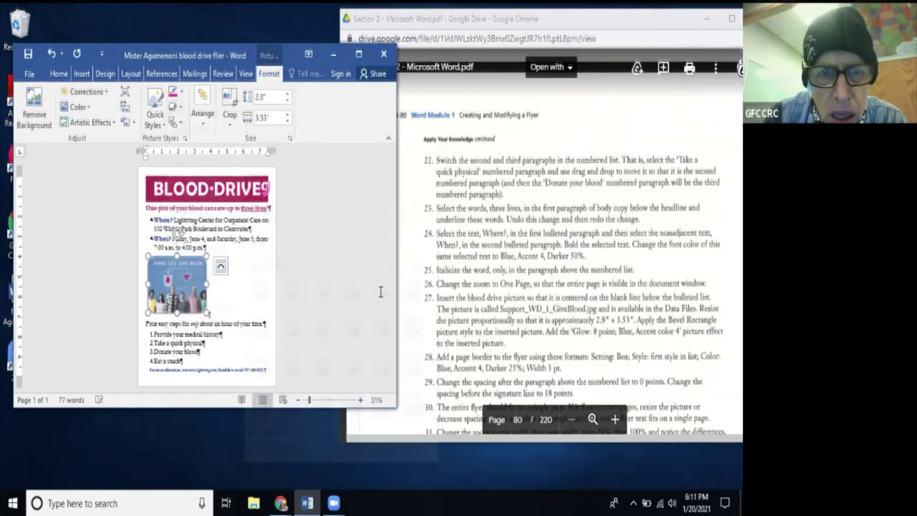
Set the blood drive picture's glow effect to Blue, 8 pt glow, Accent color 4
left_click(174, 108)
mouse_move(215, 220)
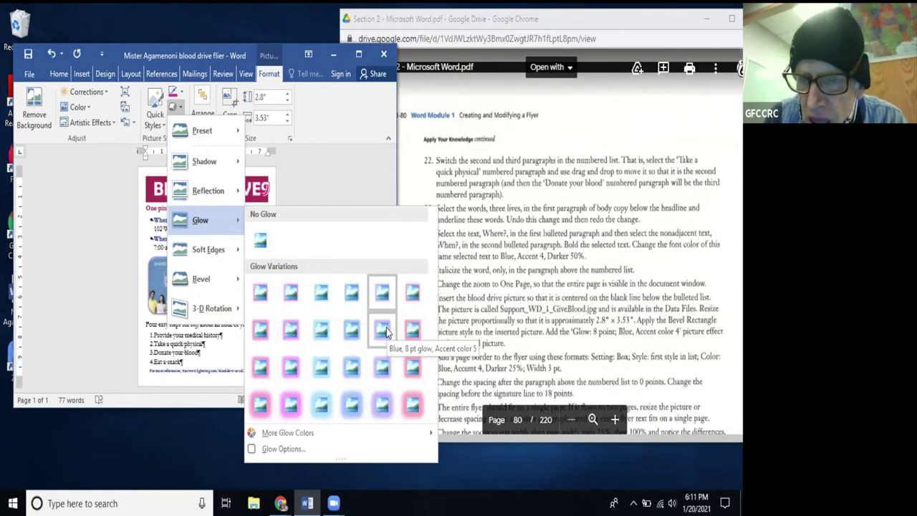
left_click(359, 333)
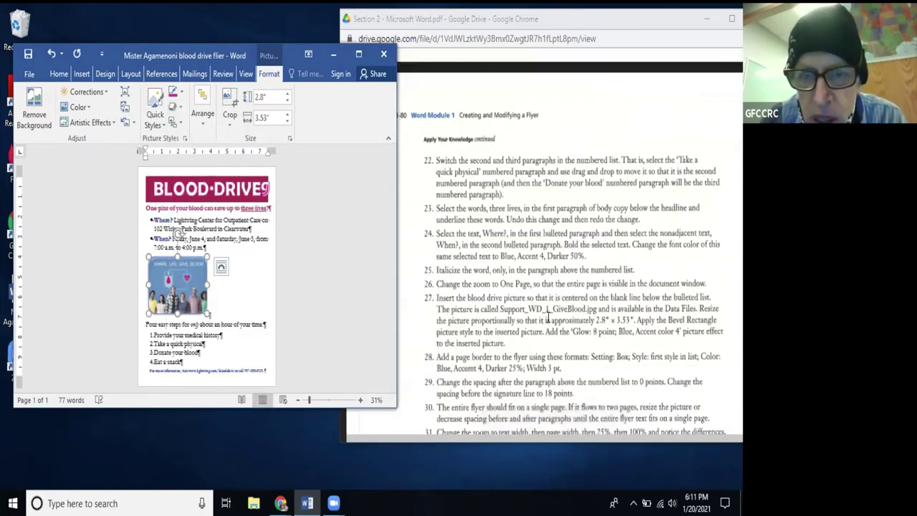
Center the blood drive picture horizontally on its line below the bulleted list and deselect it
scroll(552, 324, "down", 2)
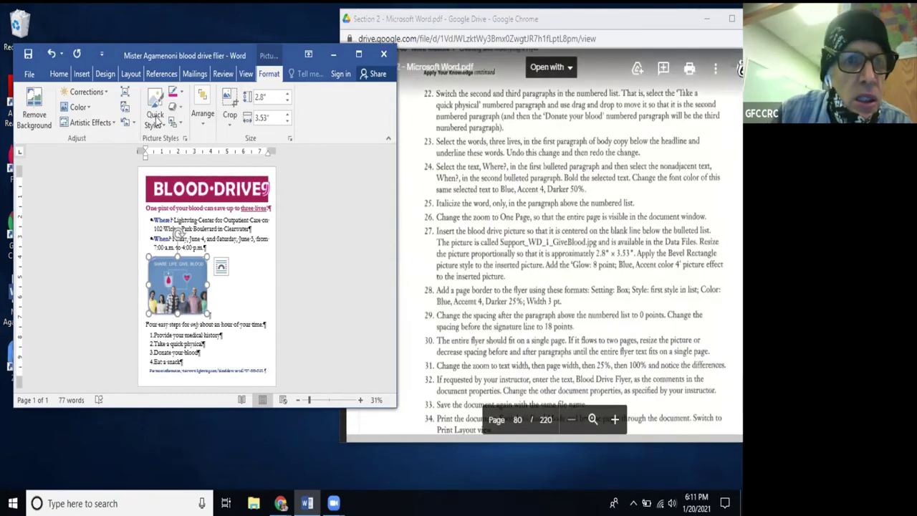
left_click(59, 74)
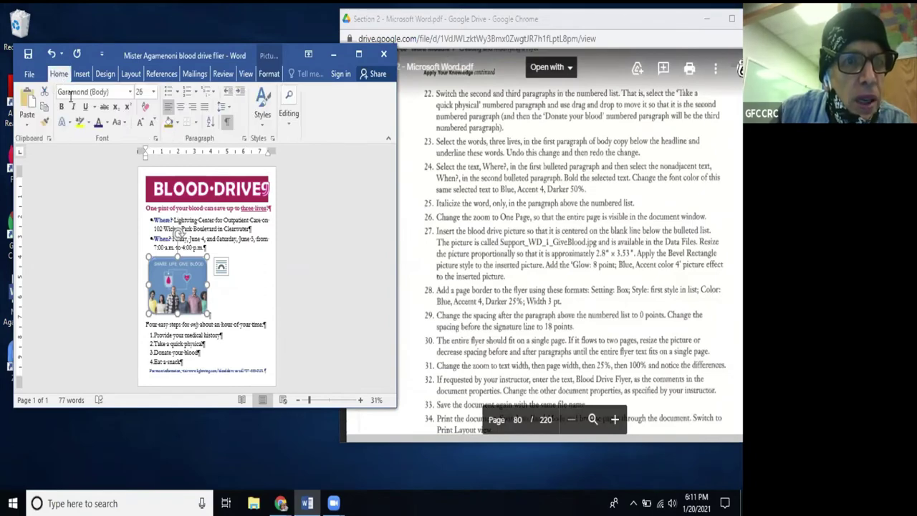
left_click(180, 106)
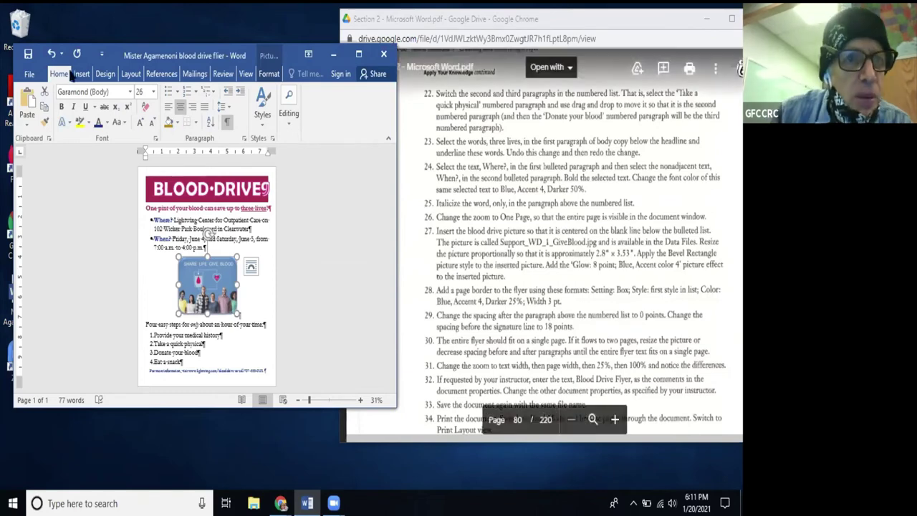
left_click(272, 298)
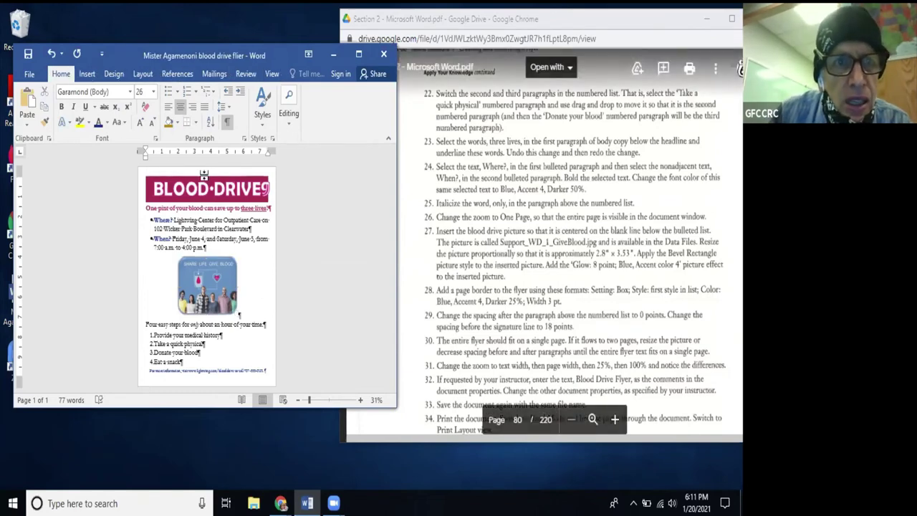
left_click(196, 124)
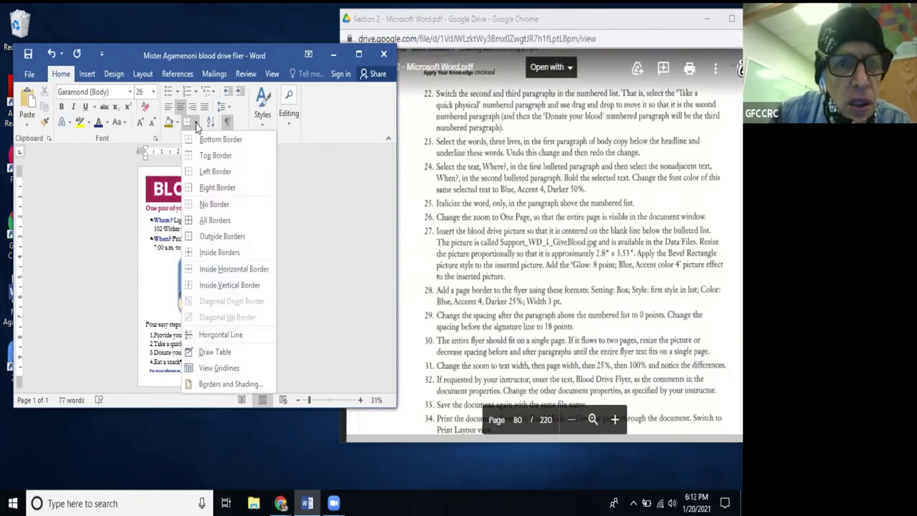
left_click(196, 123)
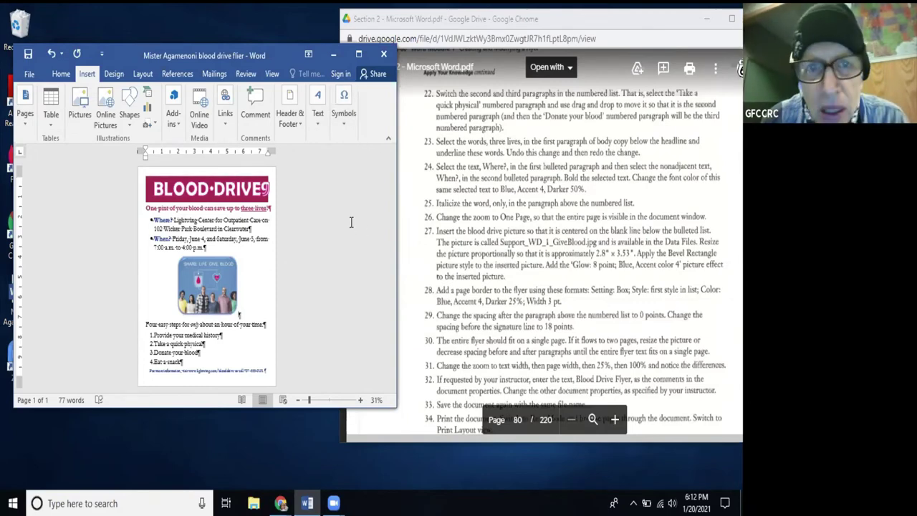
left_click(307, 74)
type("pa")
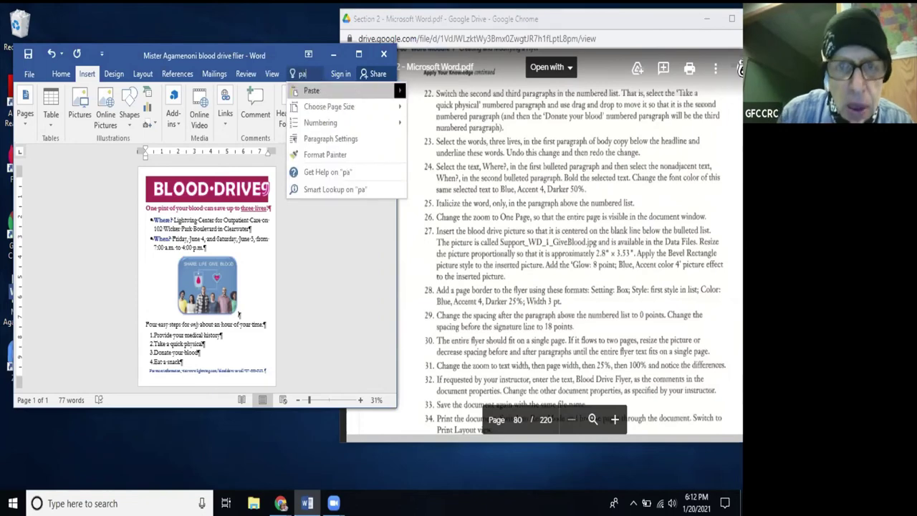
type("ge bord")
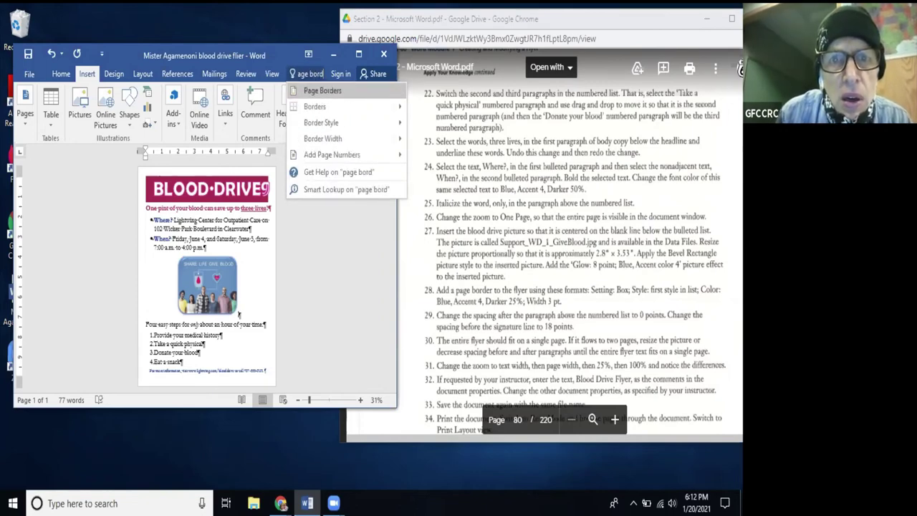
left_click(319, 91)
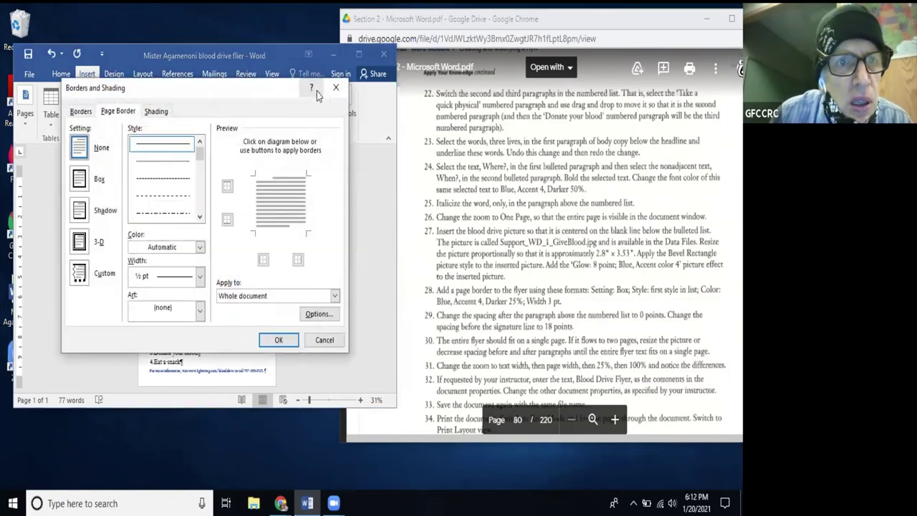
left_click(333, 87)
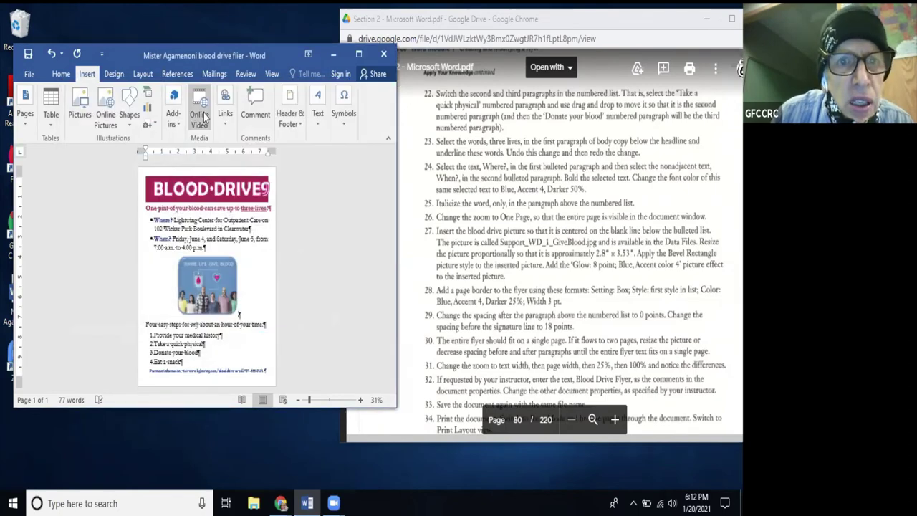
left_click(61, 74)
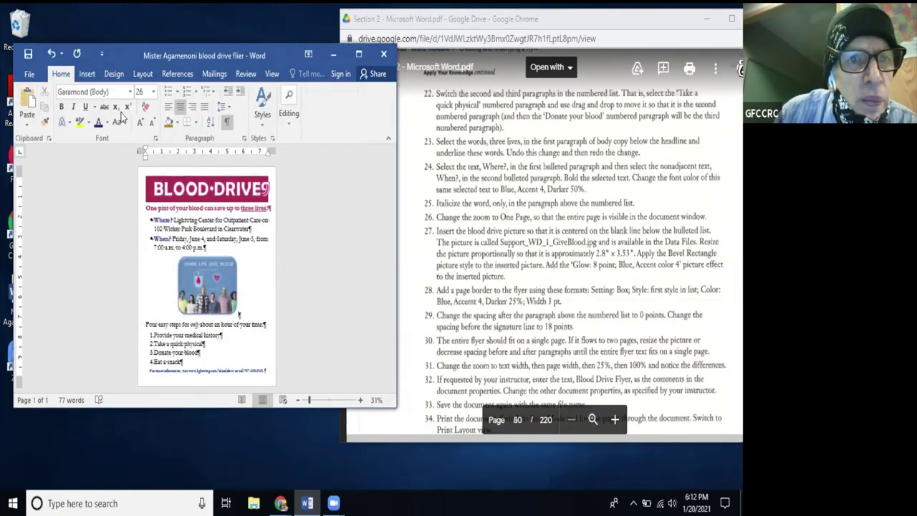
left_click(195, 123)
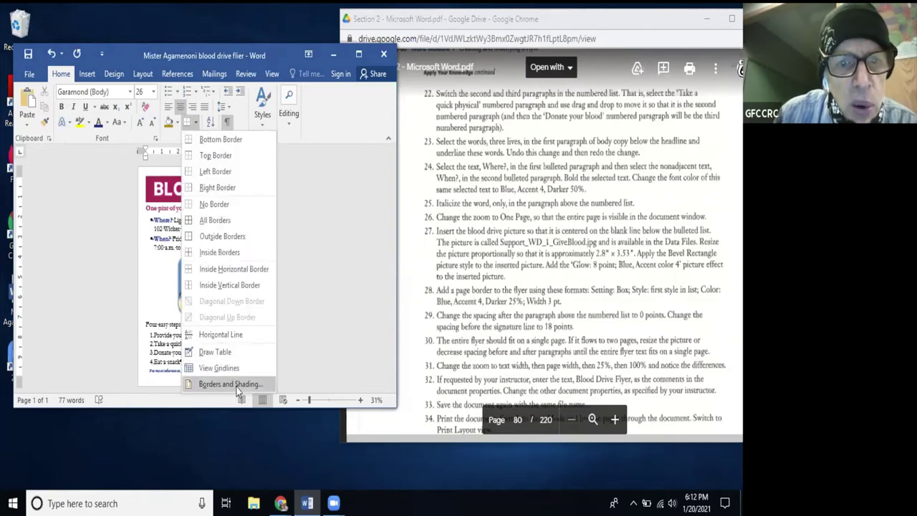
left_click(348, 253)
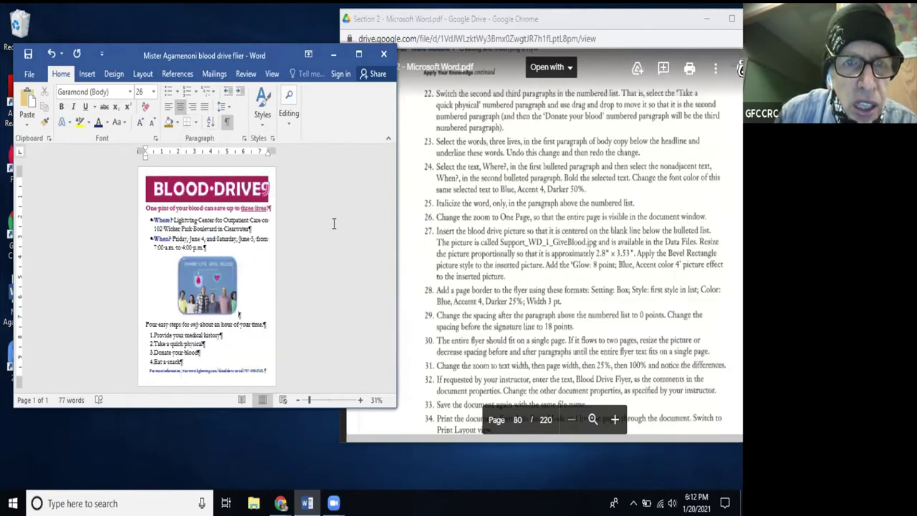
left_click(195, 123)
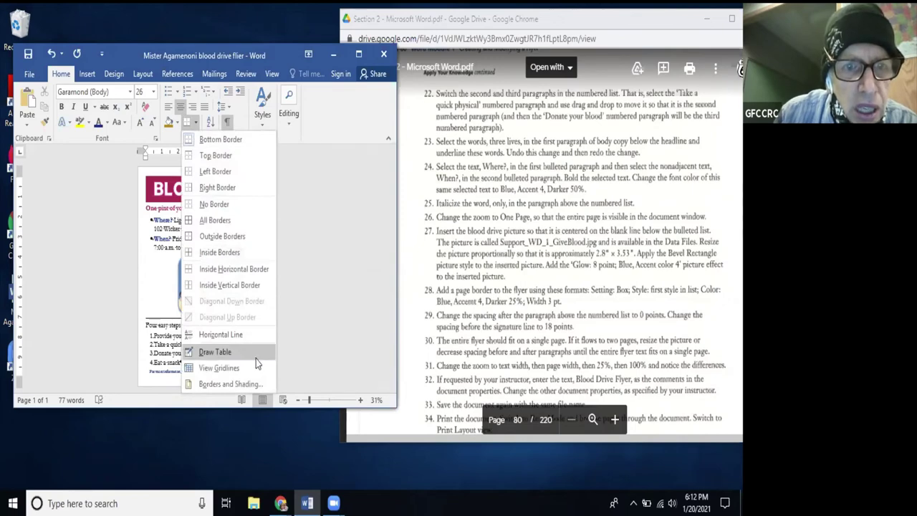
left_click(105, 296)
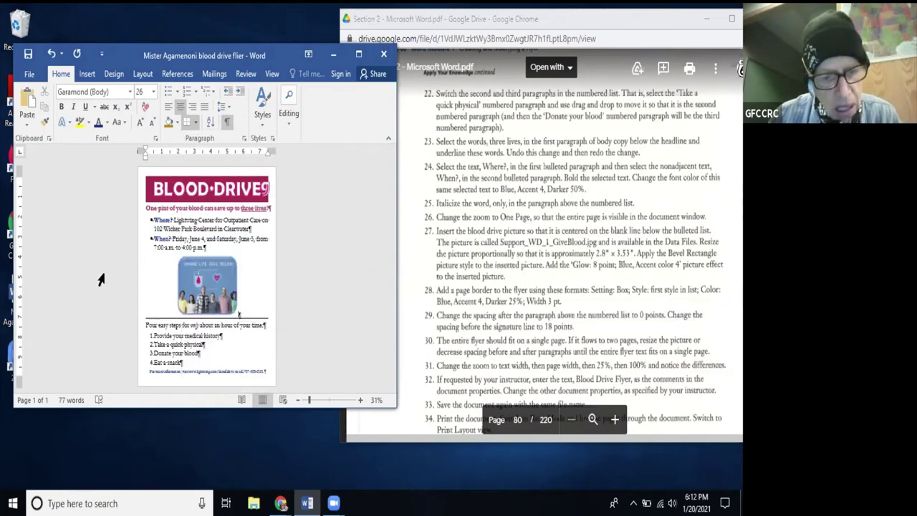
Set the flyer's page border to the Box setting in Blue, Accent 4, Darker 25%, keeping the first line style
left_click(195, 123)
left_click(229, 385)
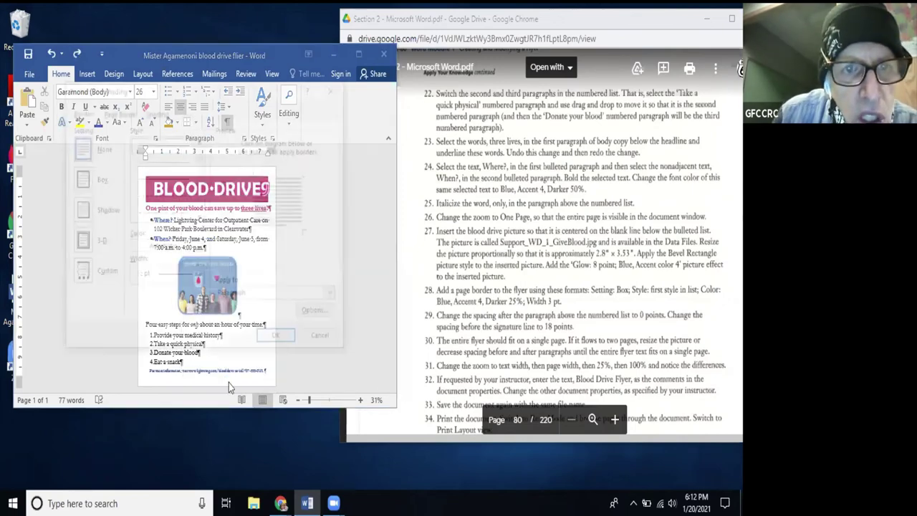
left_click(114, 113)
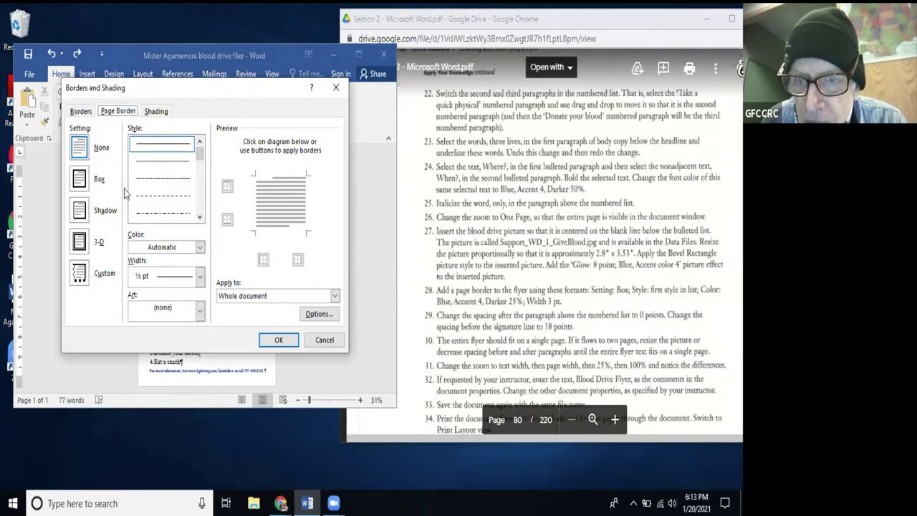
left_click(80, 179)
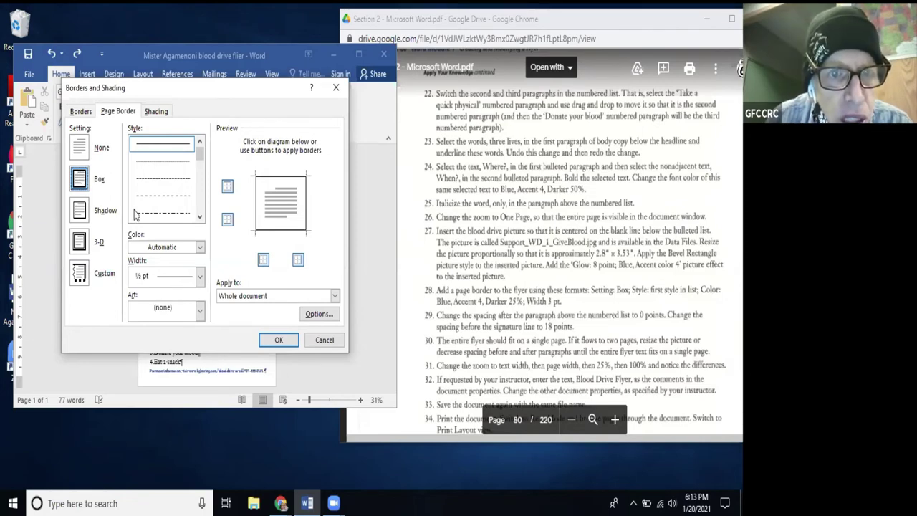
left_click(200, 247)
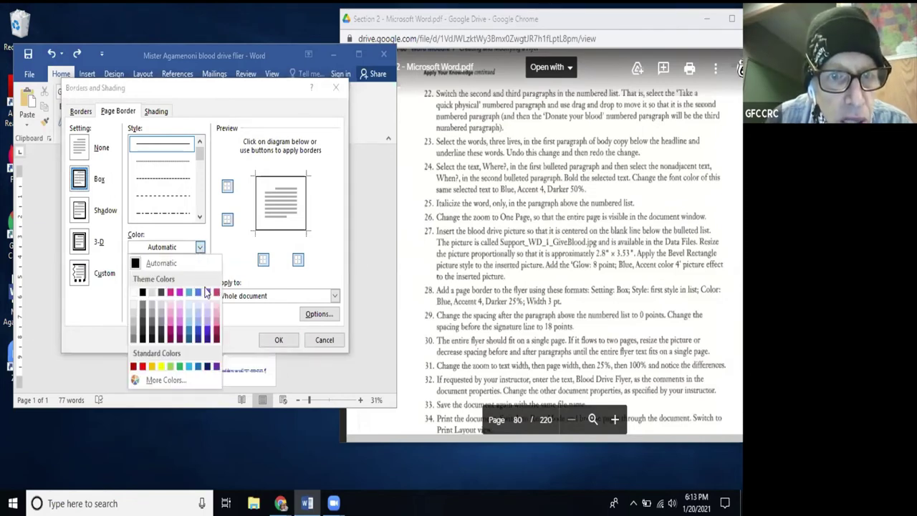
left_click(200, 368)
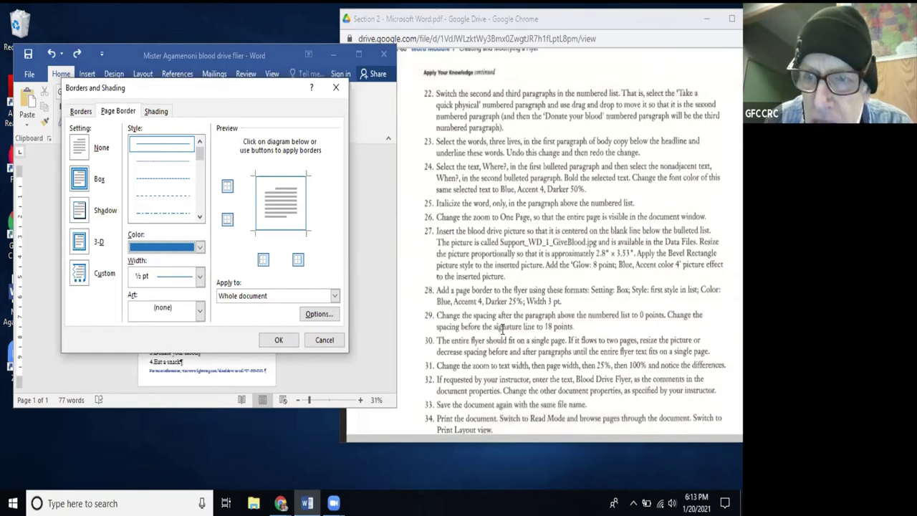
left_click(200, 247)
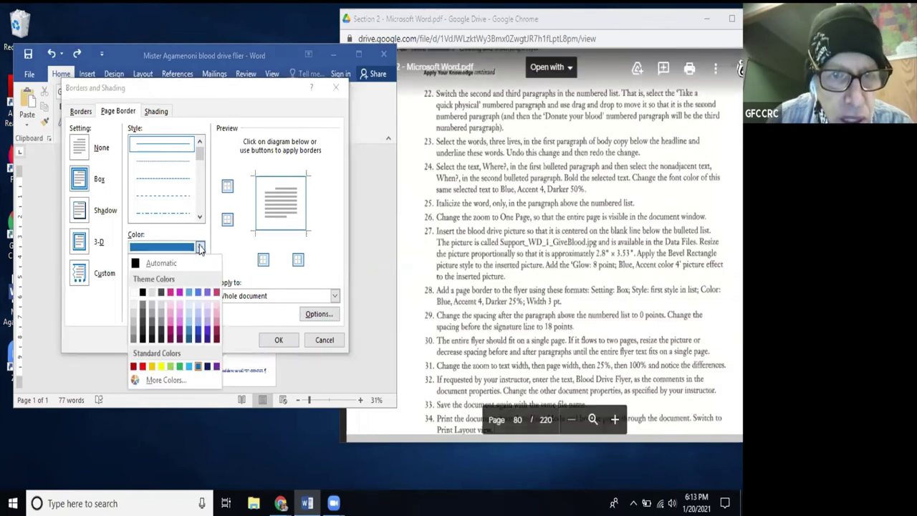
left_click(197, 332)
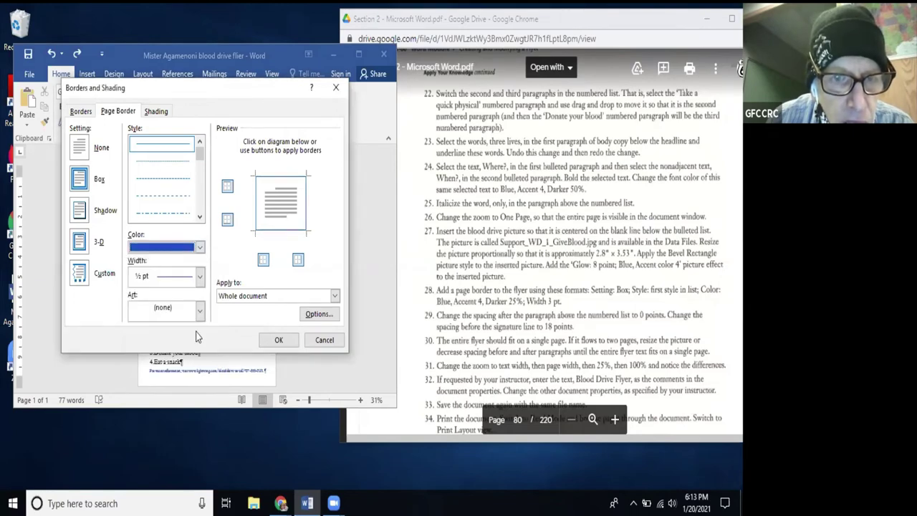
Set the page border's width to 3 pt and apply it to the whole document
left_click(198, 278)
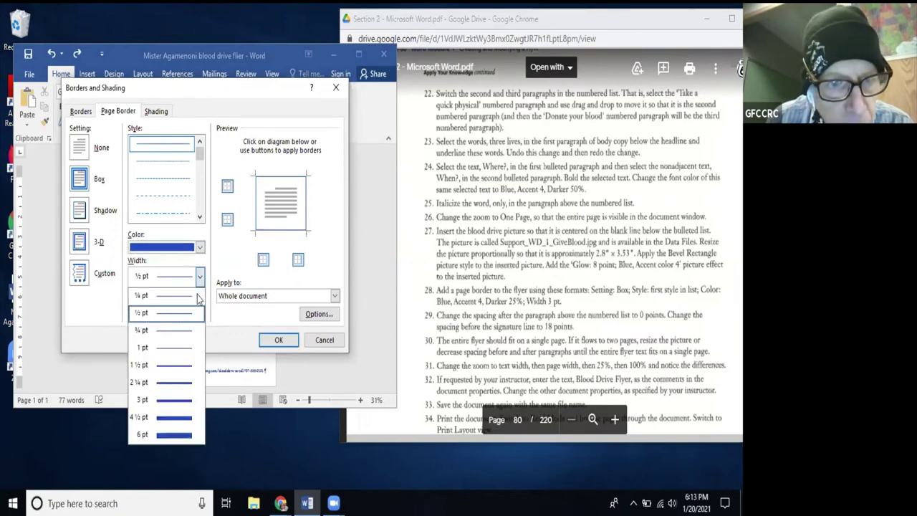
left_click(180, 406)
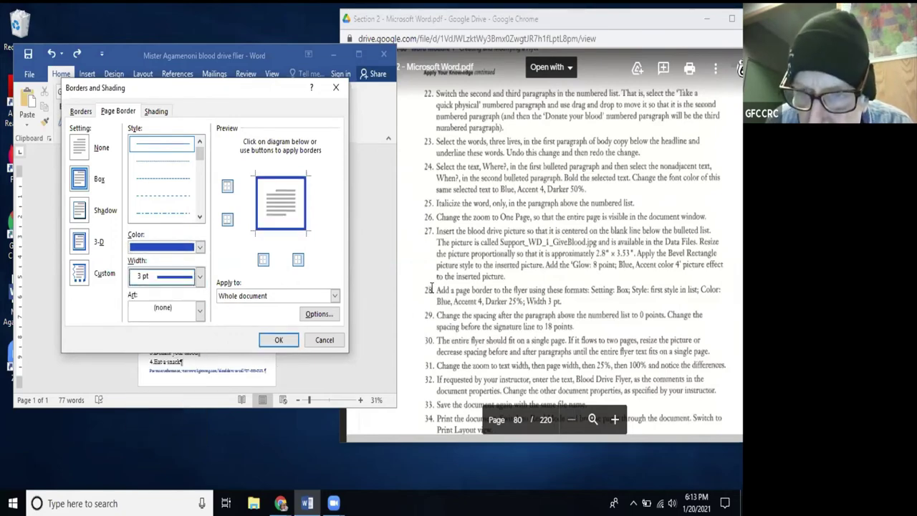
left_click(278, 340)
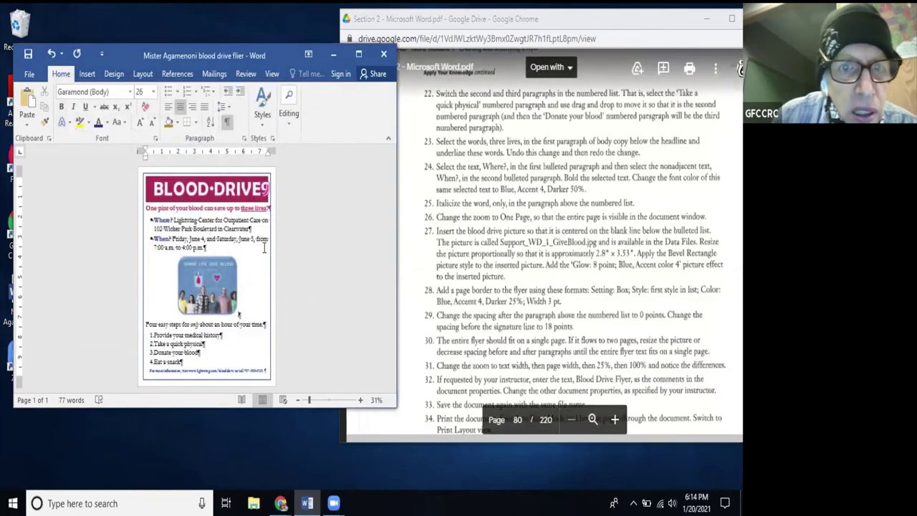
Hide the formatting marks and set the spacing after the "Four easy steps" paragraph above the numbered list to 0 pt
left_click(227, 122)
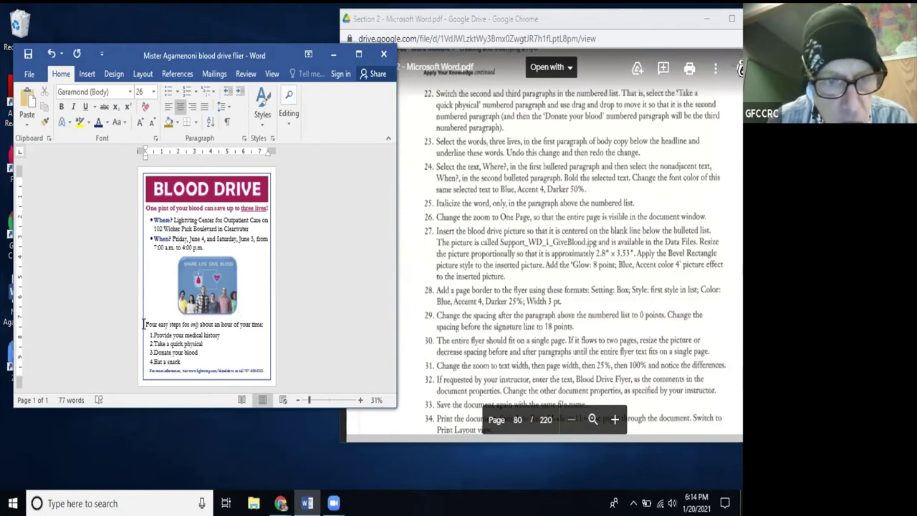
left_click_drag(145, 324, 262, 328)
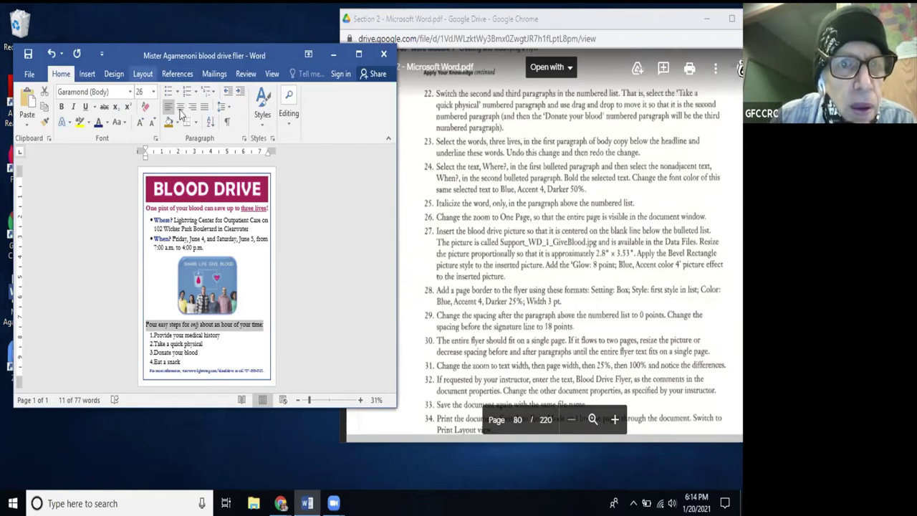
left_click(229, 108)
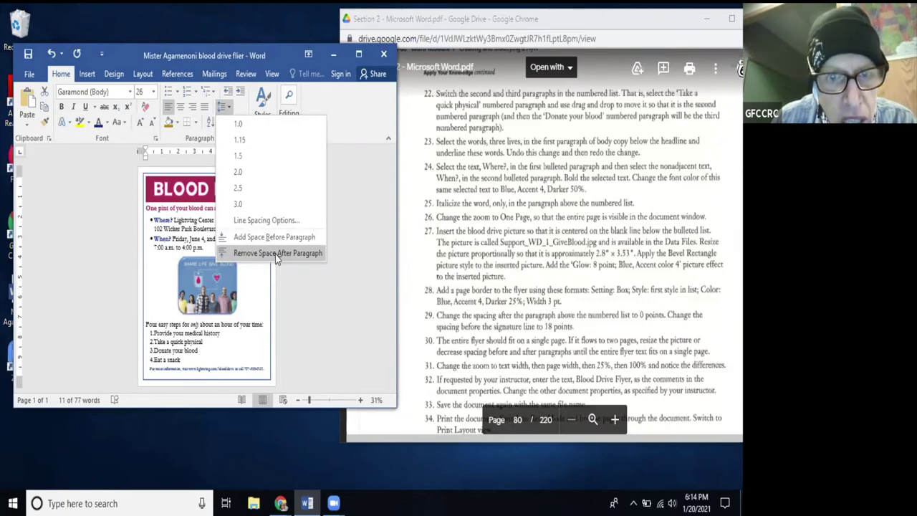
left_click(268, 221)
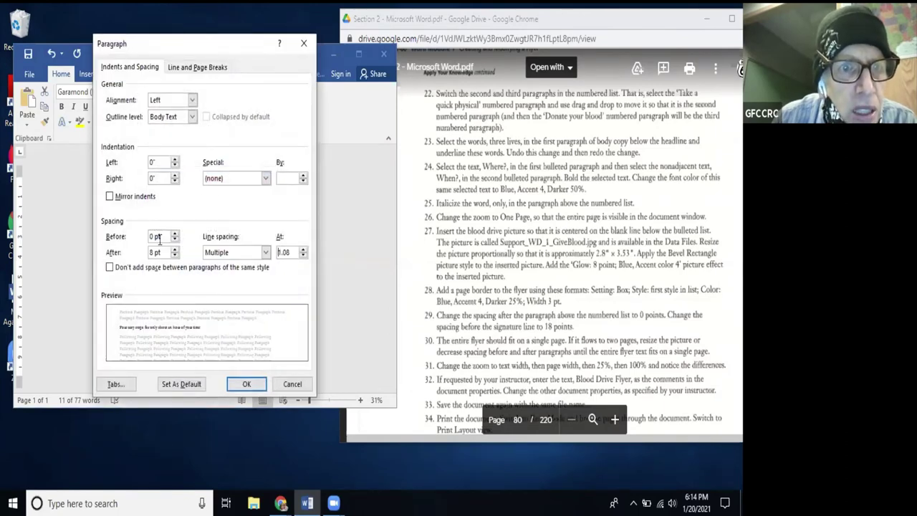
left_click(175, 256)
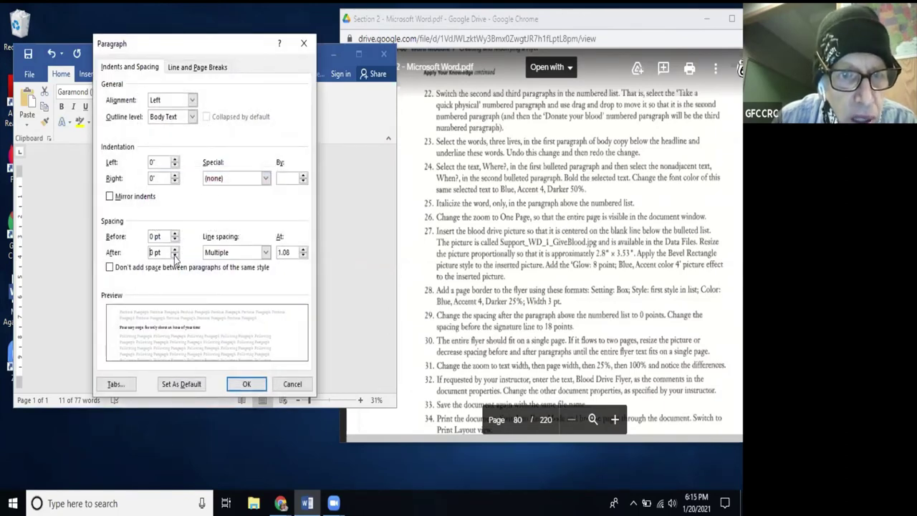
left_click(175, 256)
left_click(247, 384)
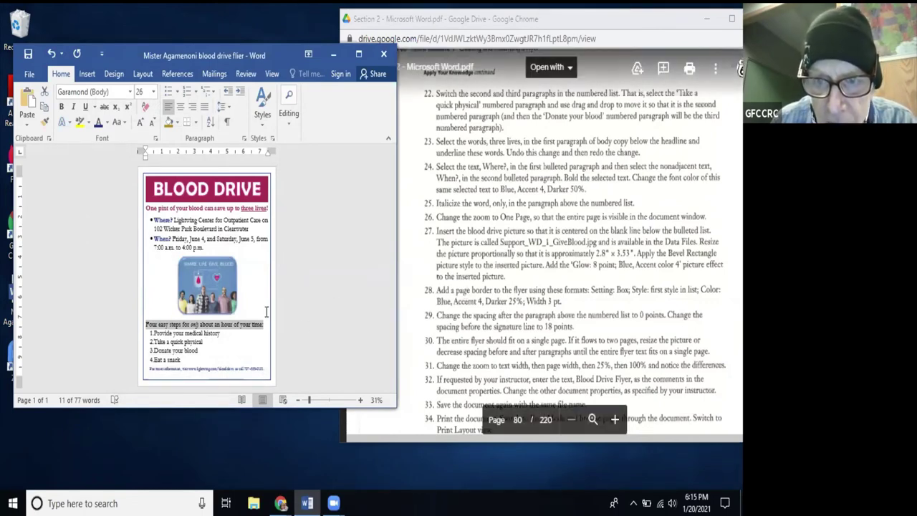
Set the spacing before the signature line below the numbered list to 18 pt
left_click_drag(263, 368, 146, 368)
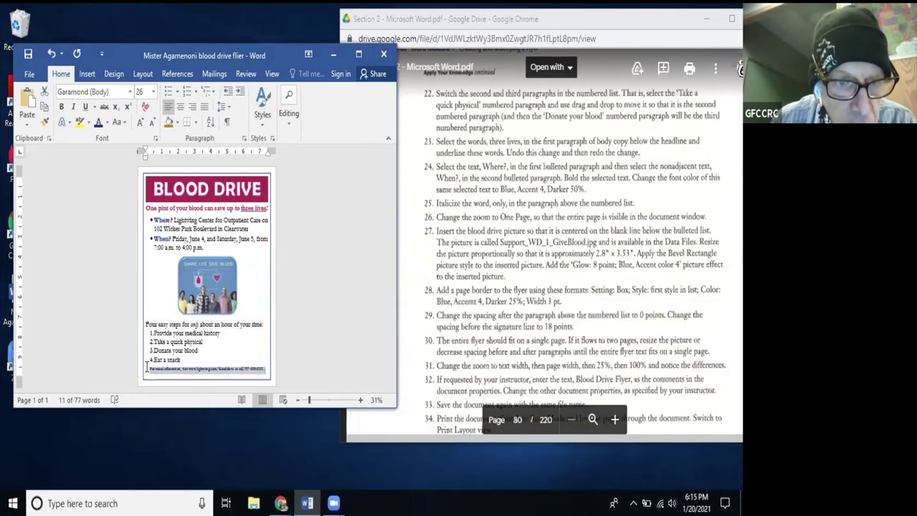
left_click(180, 106)
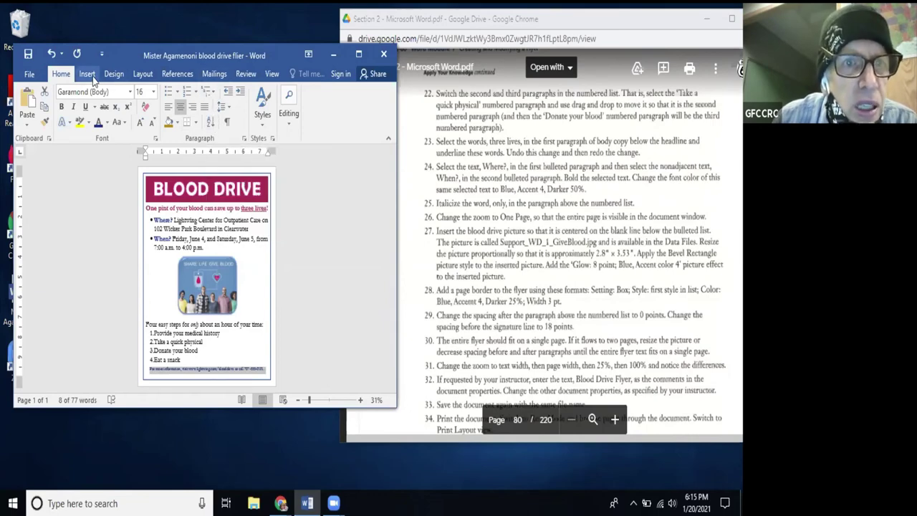
left_click(226, 107)
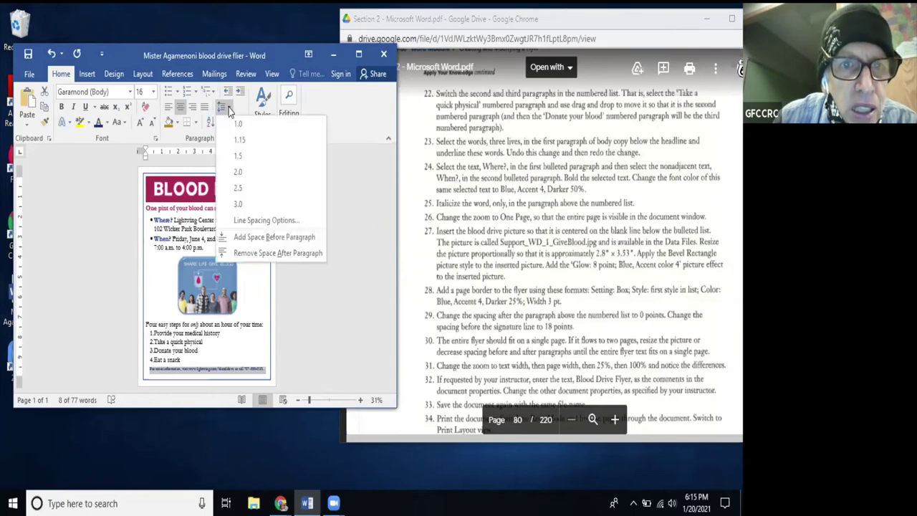
left_click(271, 221)
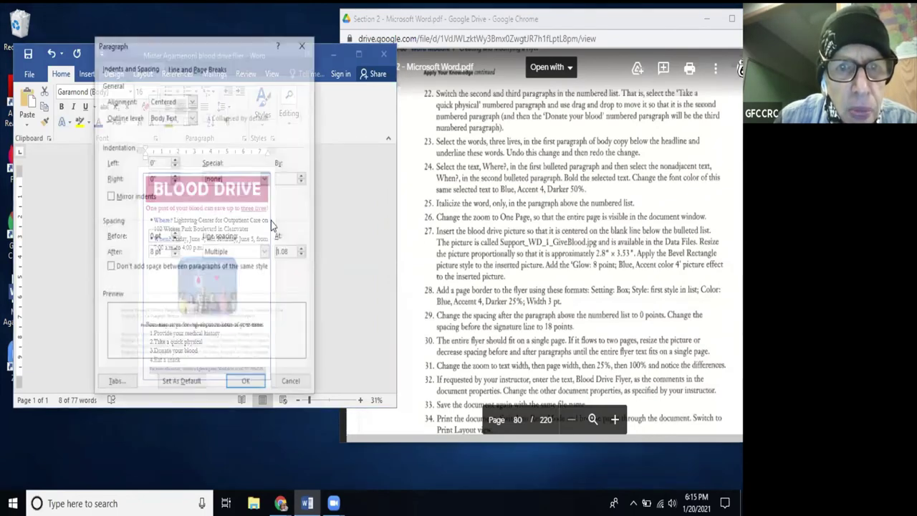
left_click(175, 235)
left_click(175, 234)
left_click(247, 384)
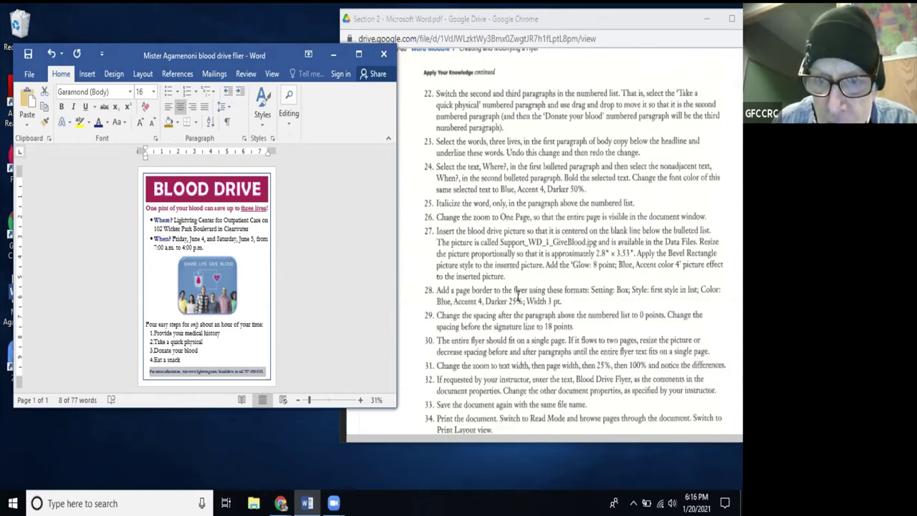
Change the flyer's zoom to page width, followed by 100%
left_click(273, 74)
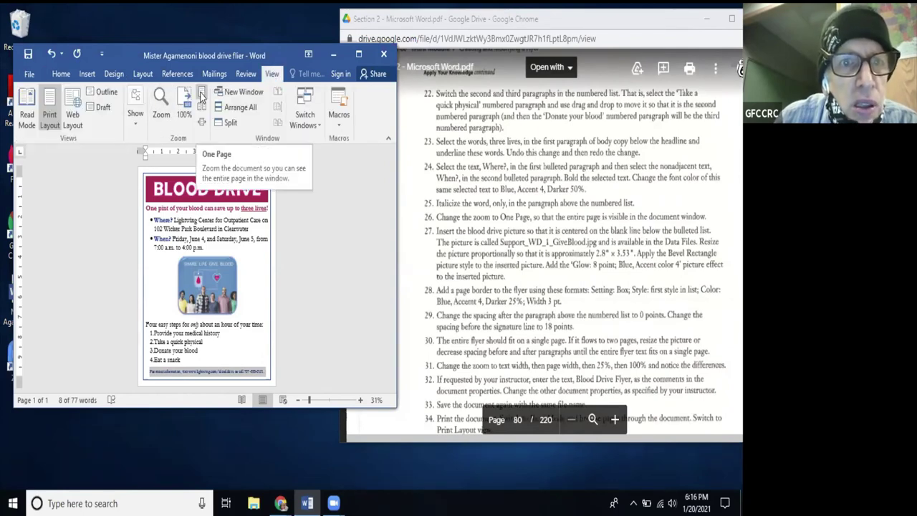
left_click(203, 122)
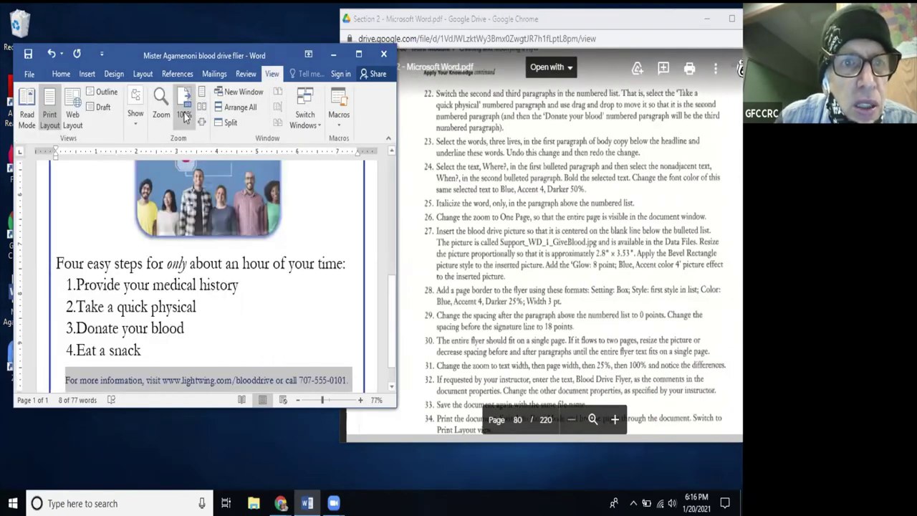
left_click(185, 115)
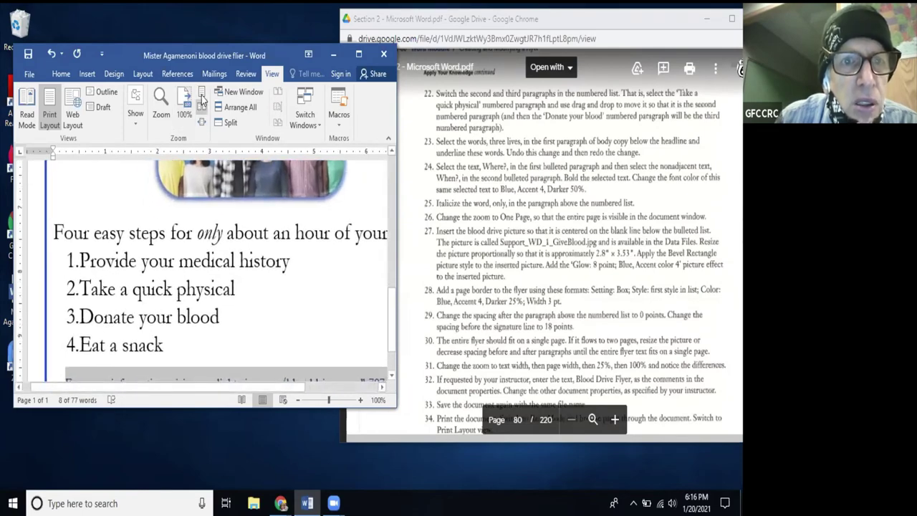
Change the flyer's zoom to one page, followed by 25%
left_click(202, 91)
left_click(161, 101)
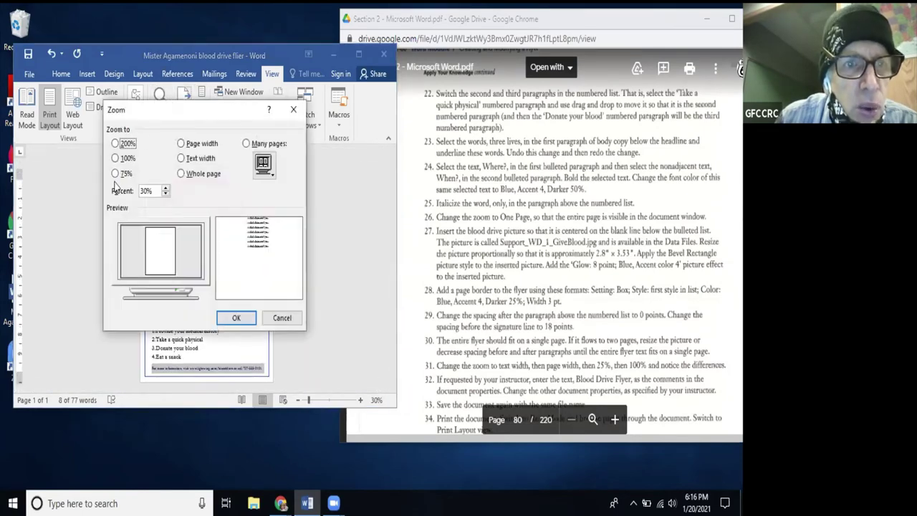
left_click(165, 194)
left_click(164, 194)
left_click(164, 195)
left_click(165, 194)
left_click(165, 194)
left_click(165, 194)
left_click(165, 188)
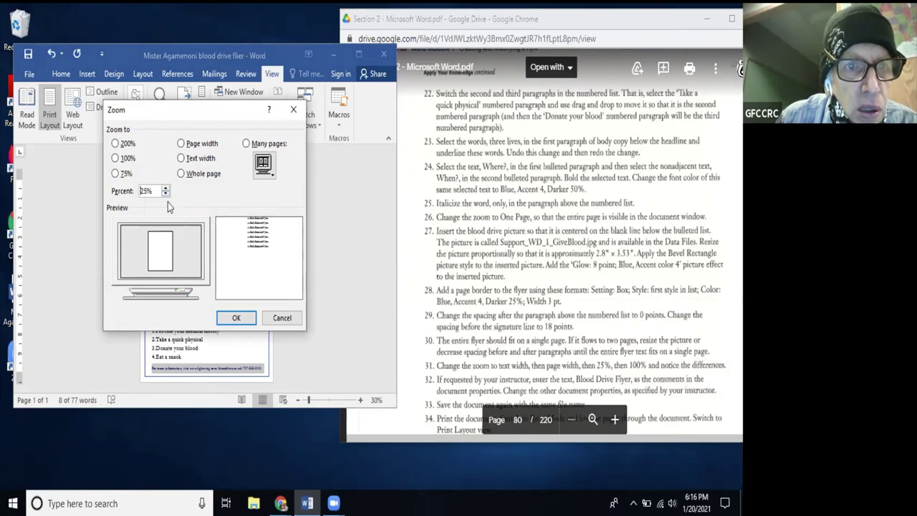
left_click(237, 319)
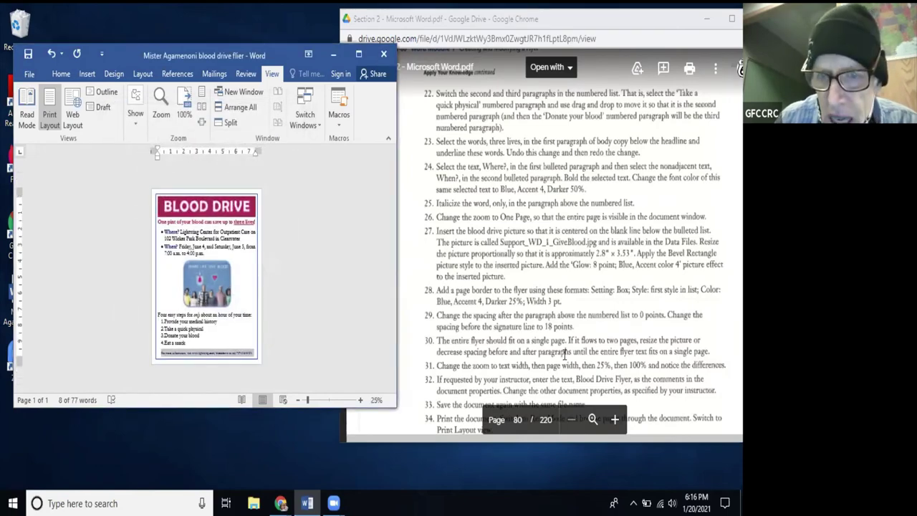
Set the Title in the flyer's document properties to "Blood Drive Flier"
scroll(571, 356, "down", 1)
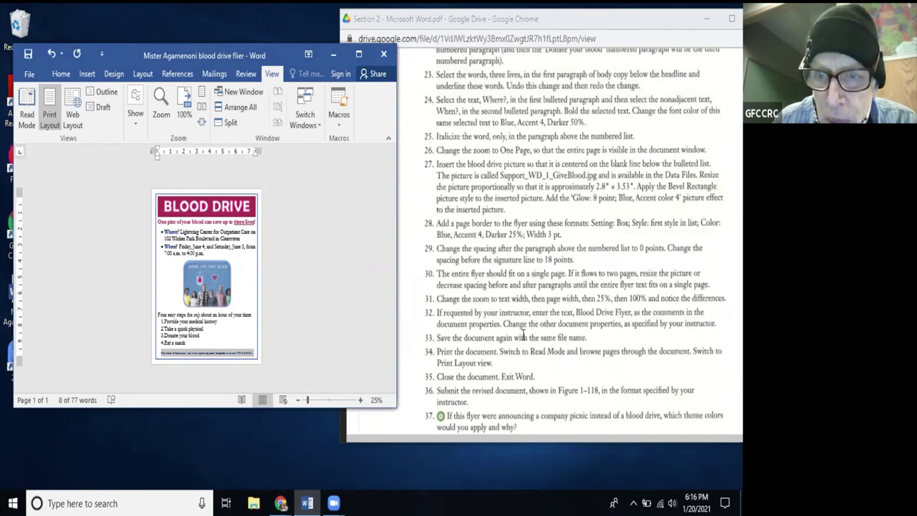
left_click(31, 74)
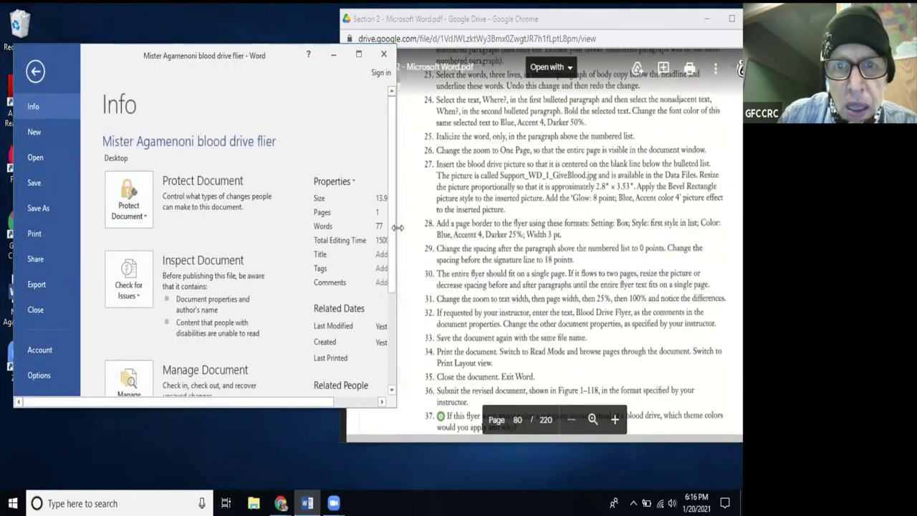
left_click_drag(396, 227, 569, 231)
left_click(490, 255)
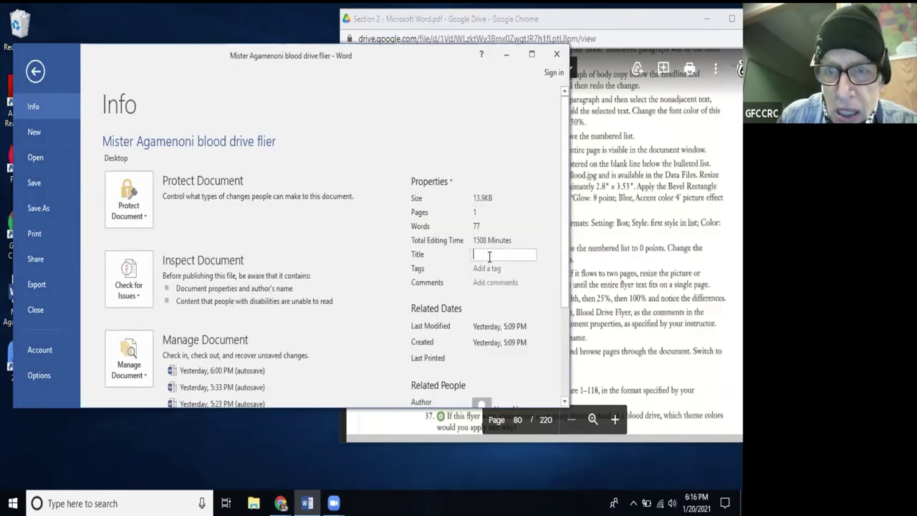
type("Blood")
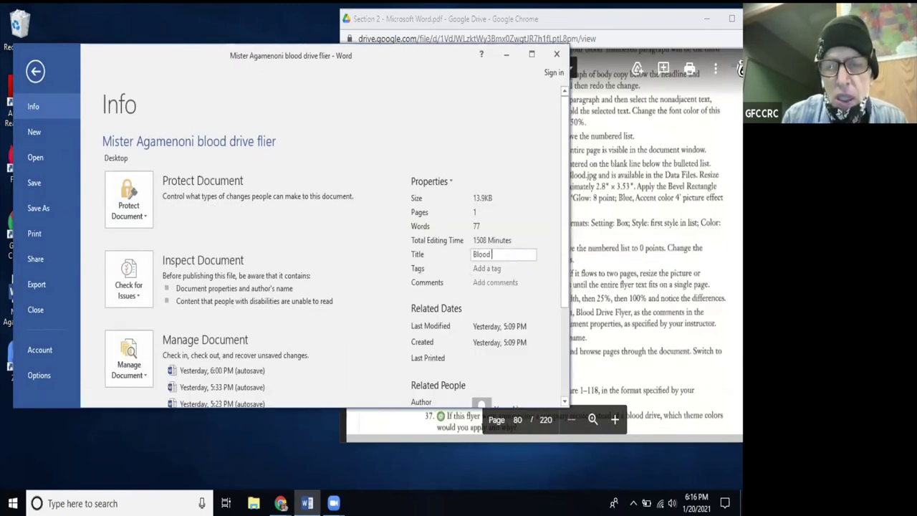
type(" Drive Flier")
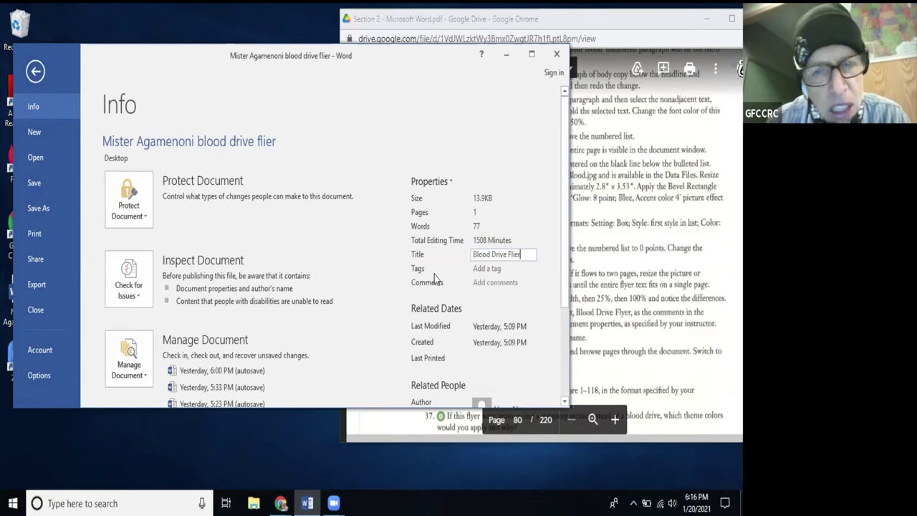
Enter a comment in the document properties calling the instructor "very gnarly" and return to the flyer
left_click(493, 282)
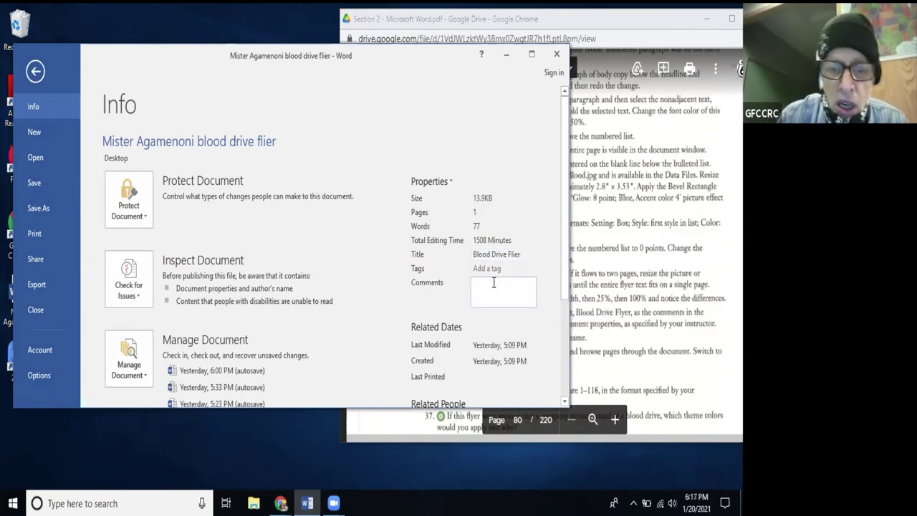
type("Mister A is ")
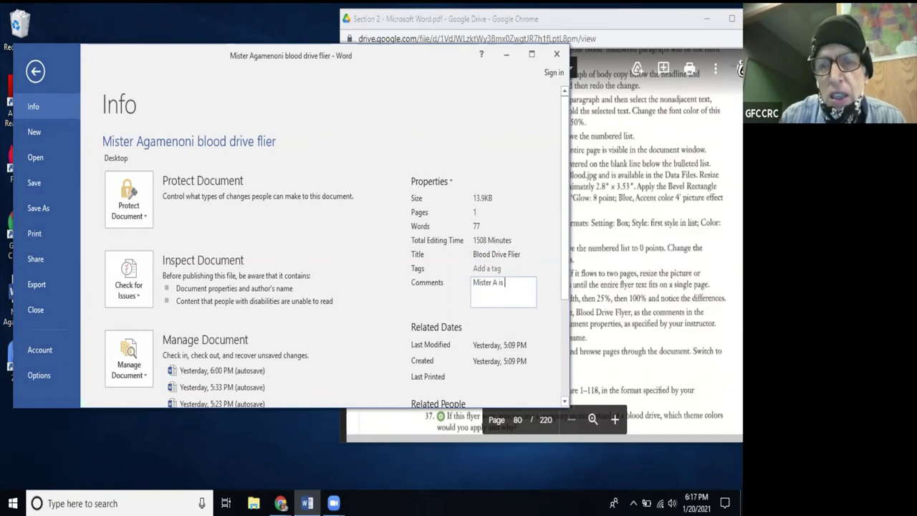
type("very gnarly")
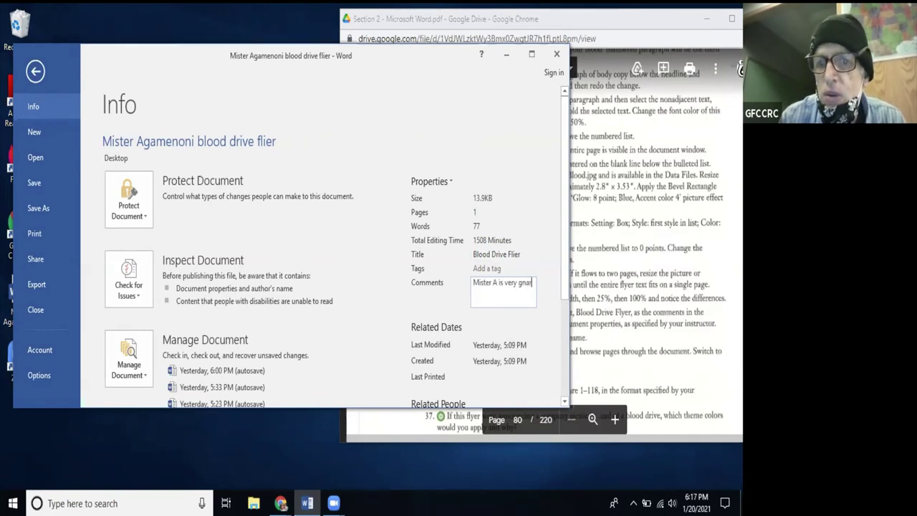
left_click(36, 72)
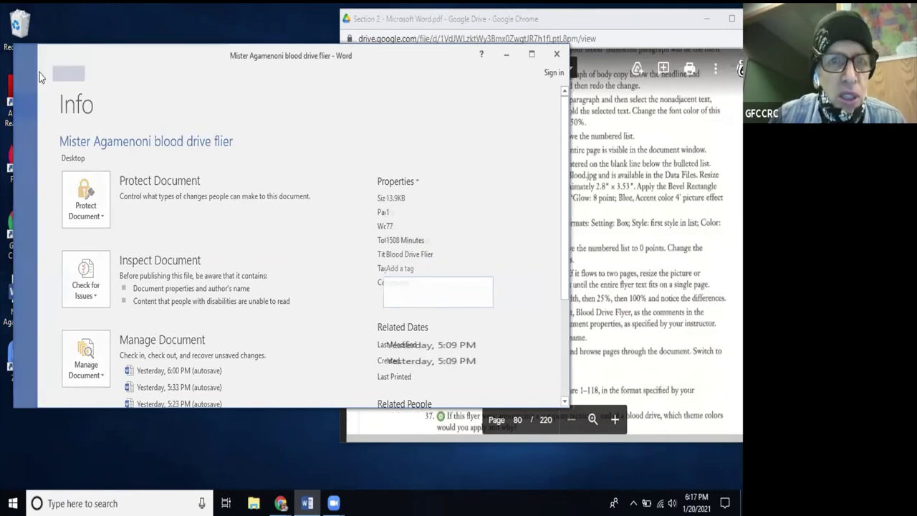
Save the flyer again with the same file name
left_click(623, 276)
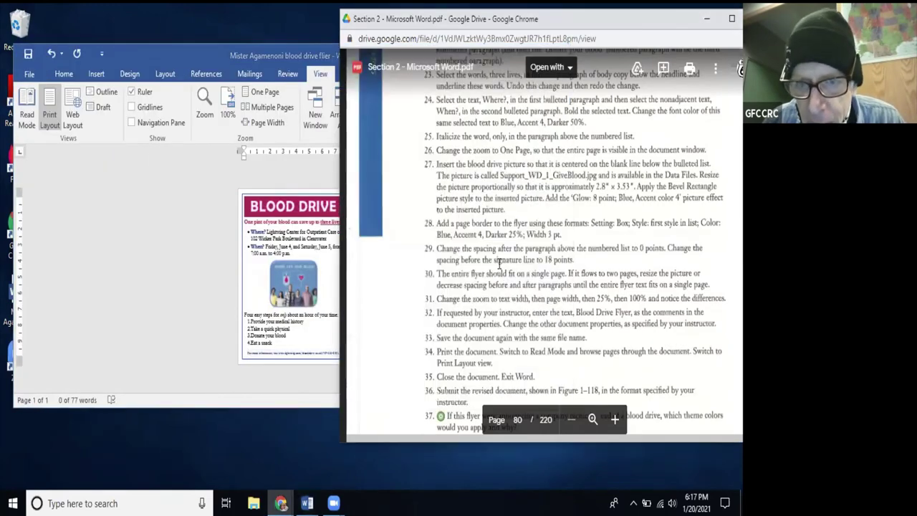
left_click(30, 76)
left_click(30, 76)
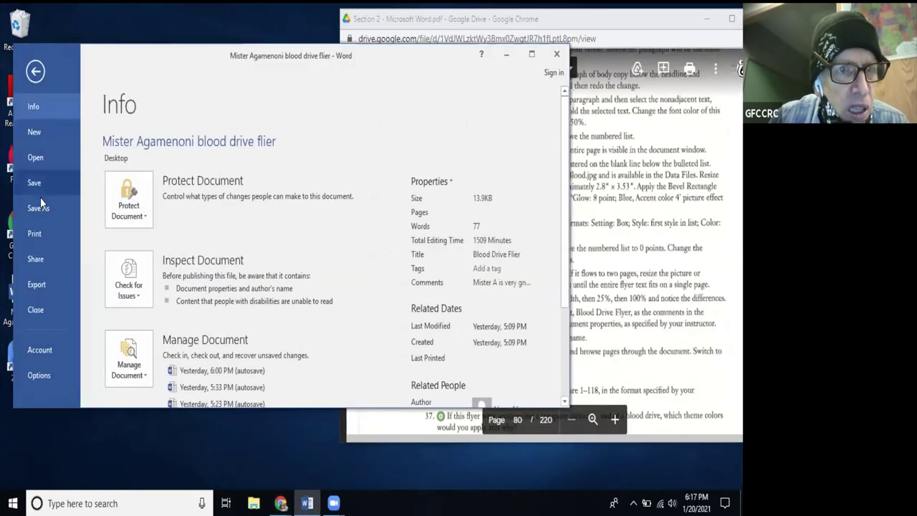
left_click(42, 185)
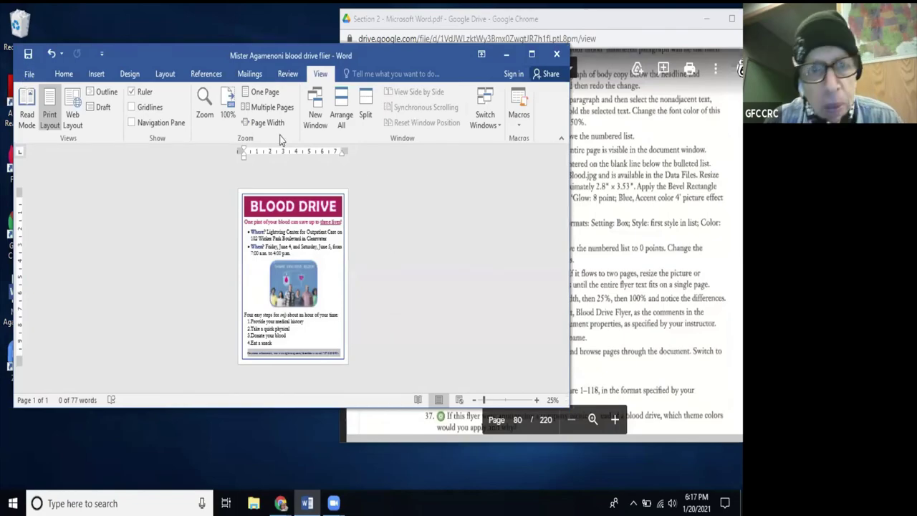
Change the flyer's zoom to 100% and show the text below the headline
left_click(227, 107)
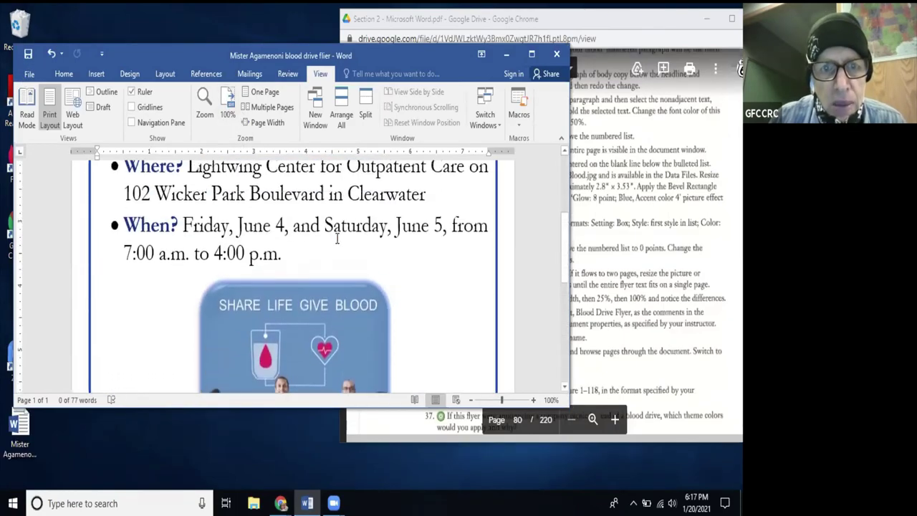
scroll(337, 238, "up", 2)
scroll(610, 194, "up", 2)
Compare the flyer with the PDF's sample blood drive figure and review the remaining tasks from 33 onward
left_click(610, 194)
scroll(614, 205, "up", 5)
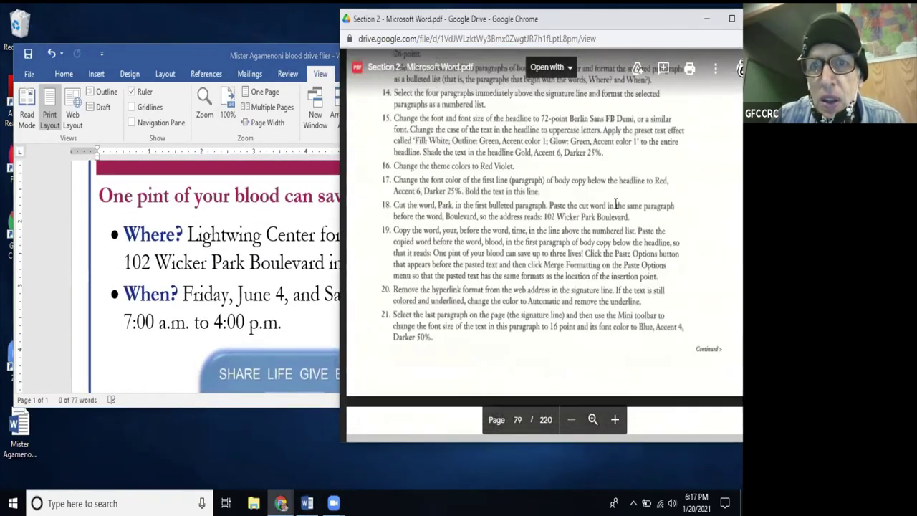
scroll(615, 206, "up", 10)
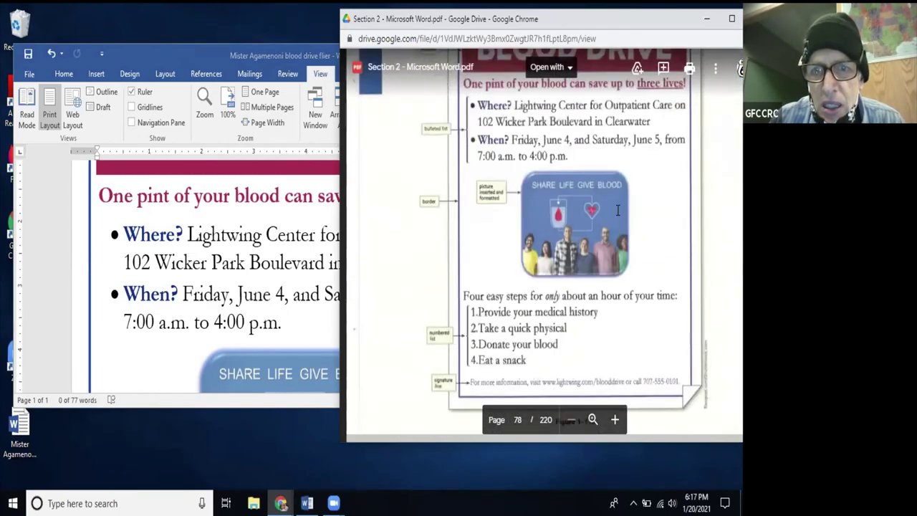
scroll(618, 209, "down", 15)
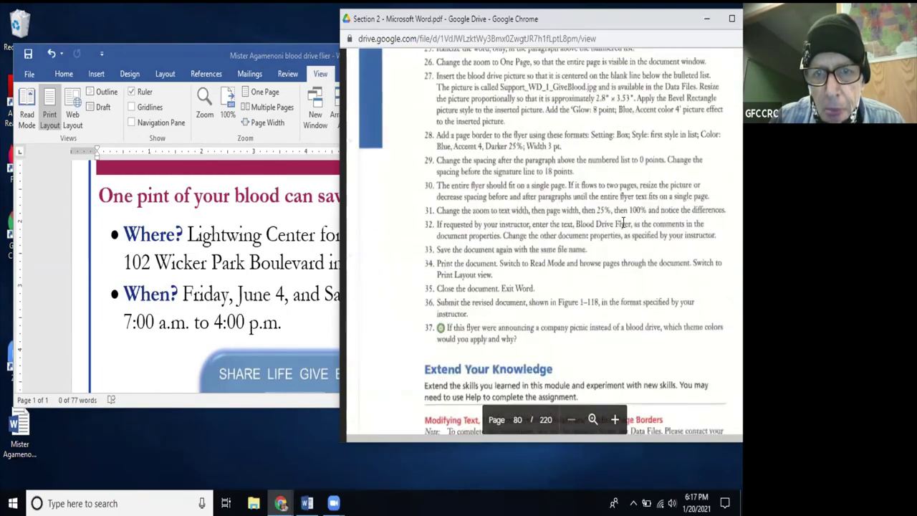
scroll(623, 224, "down", 1)
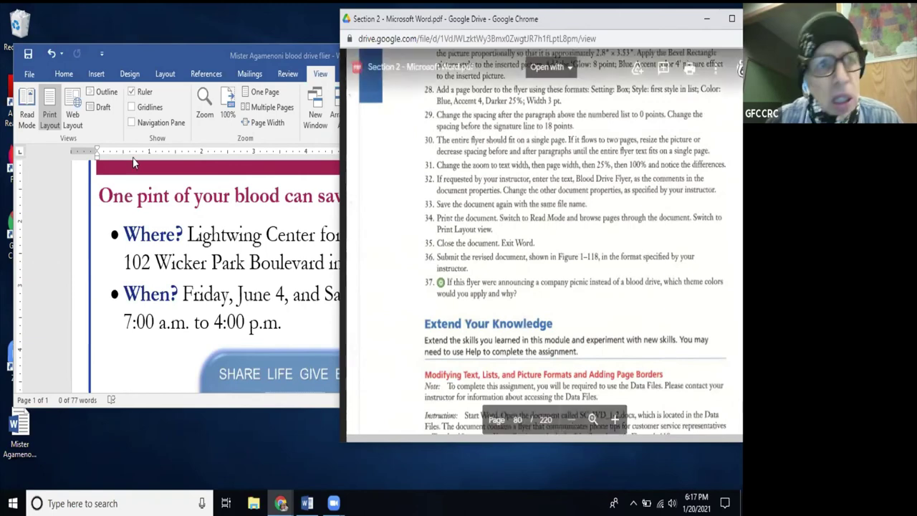
Close the blood drive flyer and exit Word
left_click(28, 75)
left_click(28, 75)
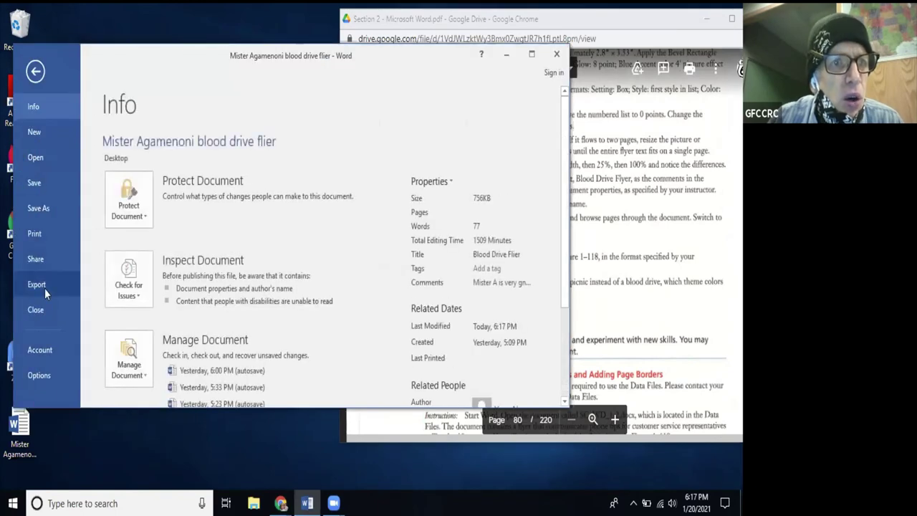
left_click(36, 310)
left_click(556, 54)
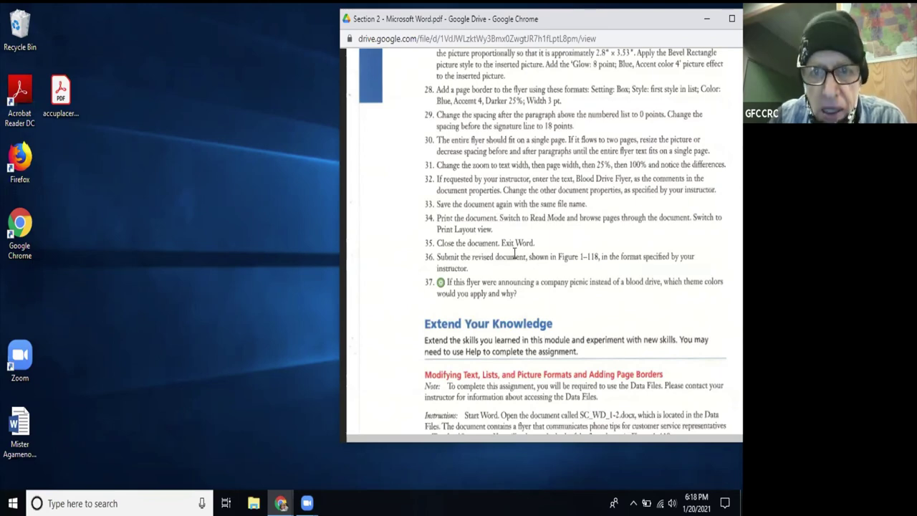
Look over the Extend Your Knowledge assignment and its Customer Service Rep sample flyer in the PDF
scroll(514, 252, "down", 3)
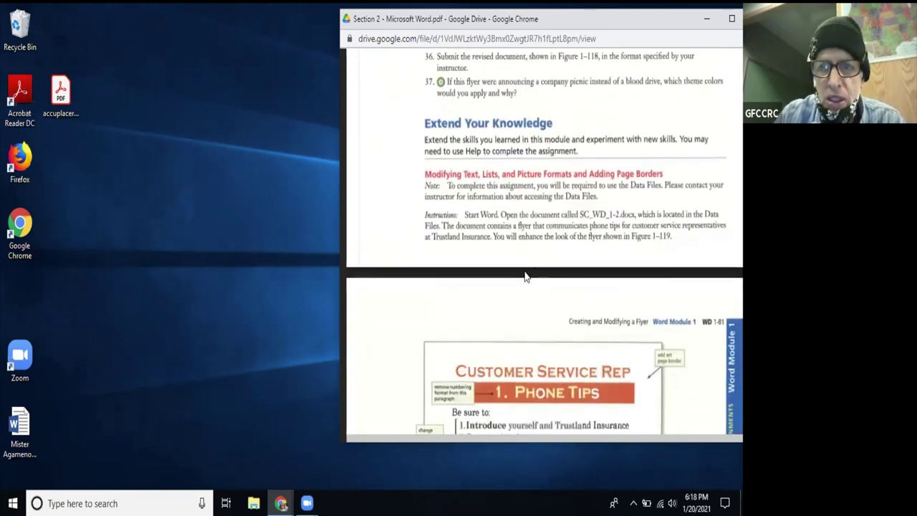
scroll(525, 277, "down", 2)
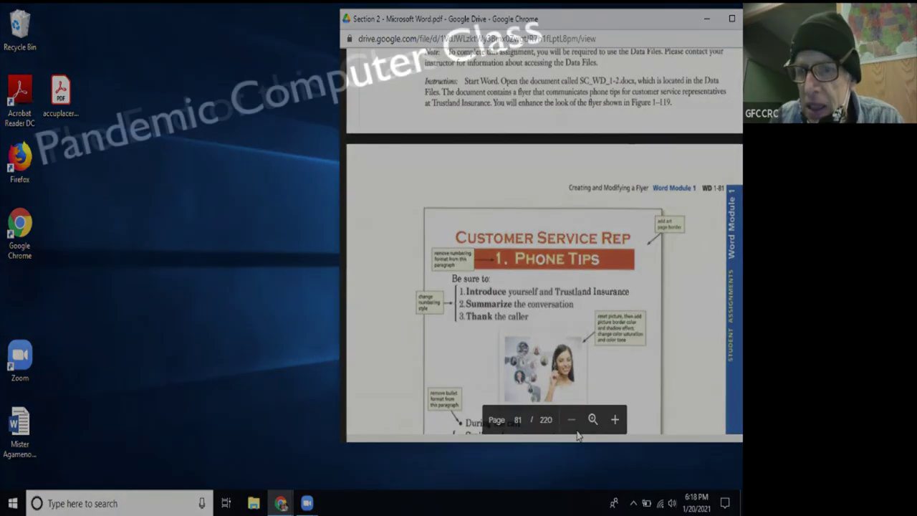